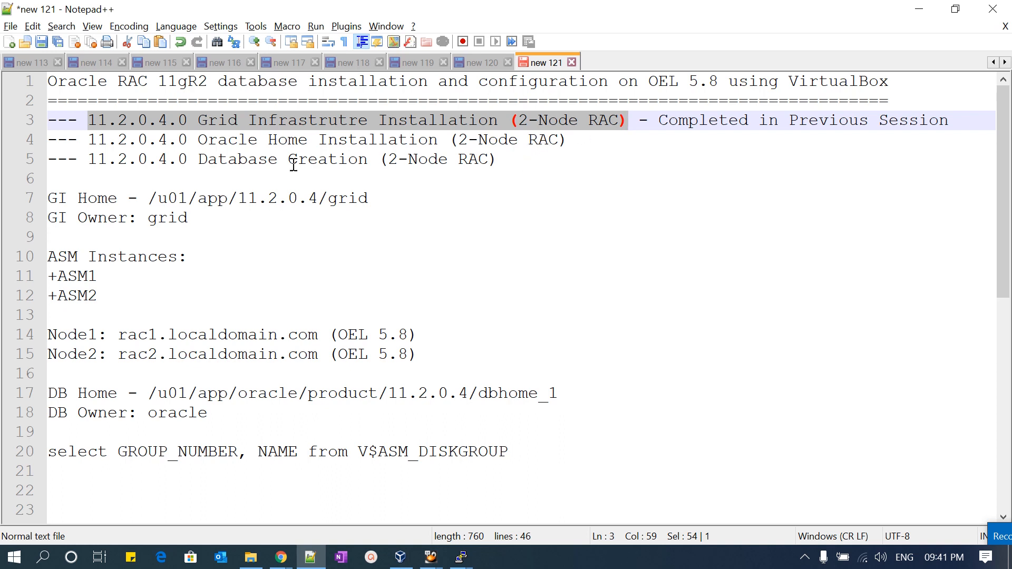
- Review the notes on the three installation stages, the GI home and owner, and the ASM instances
{"action": "left_click_drag", "start_coordinate": [89, 140], "coordinate": [437, 139]}
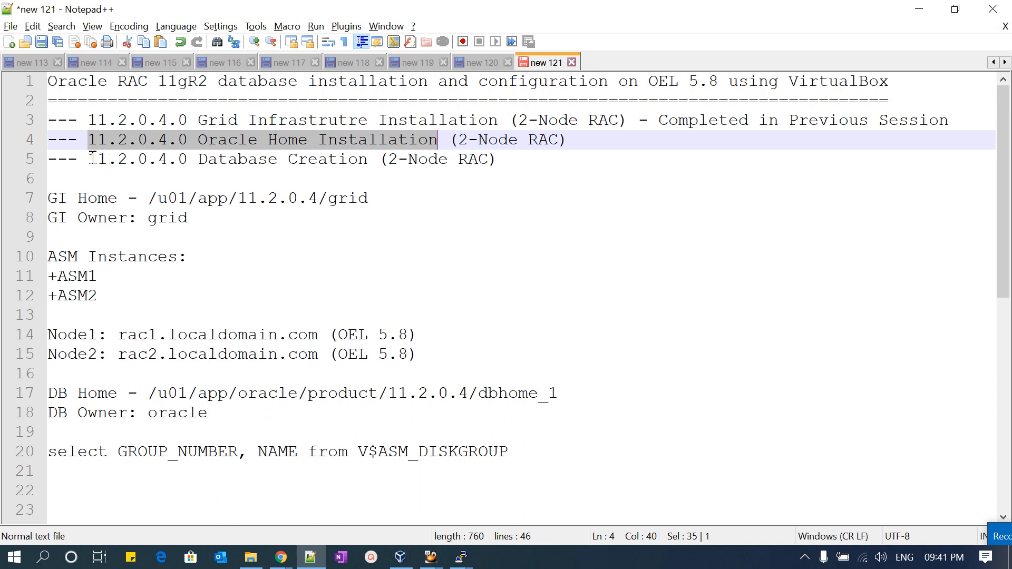
{"action": "left_click_drag", "start_coordinate": [92, 157], "coordinate": [51, 144]}
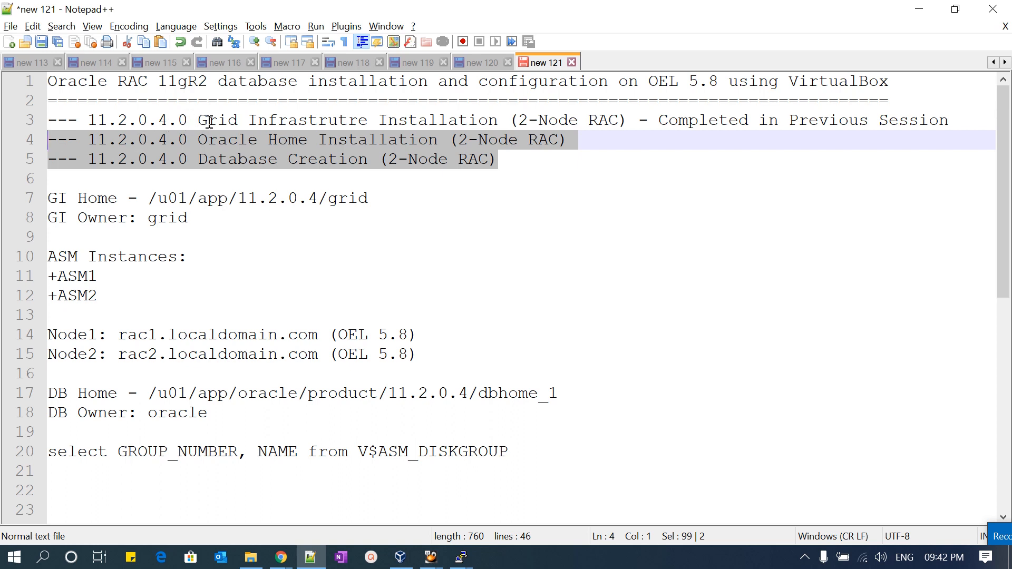
{"action": "left_click_drag", "start_coordinate": [198, 121], "coordinate": [385, 122]}
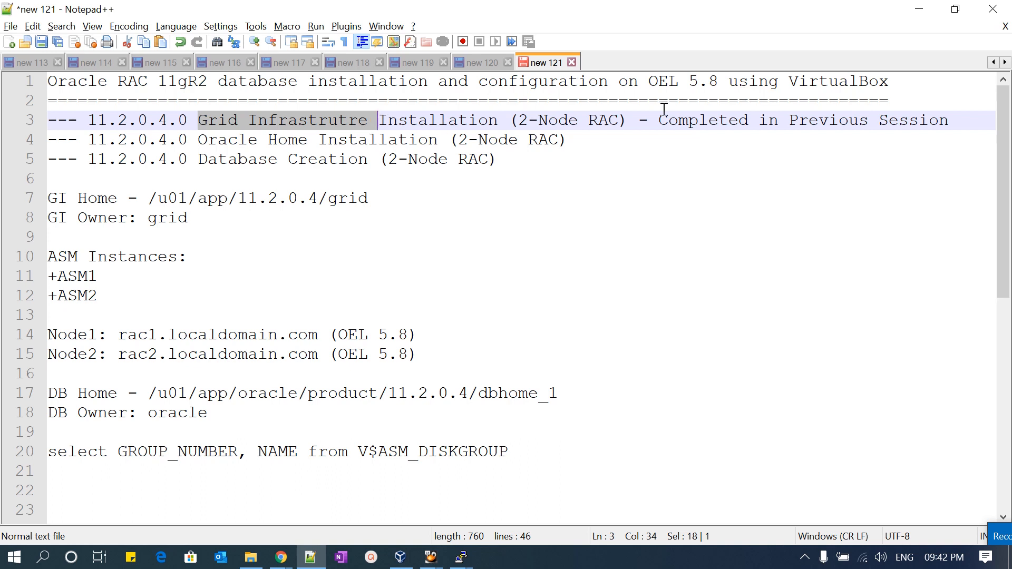
{"action": "left_click_drag", "start_coordinate": [659, 121], "coordinate": [947, 116]}
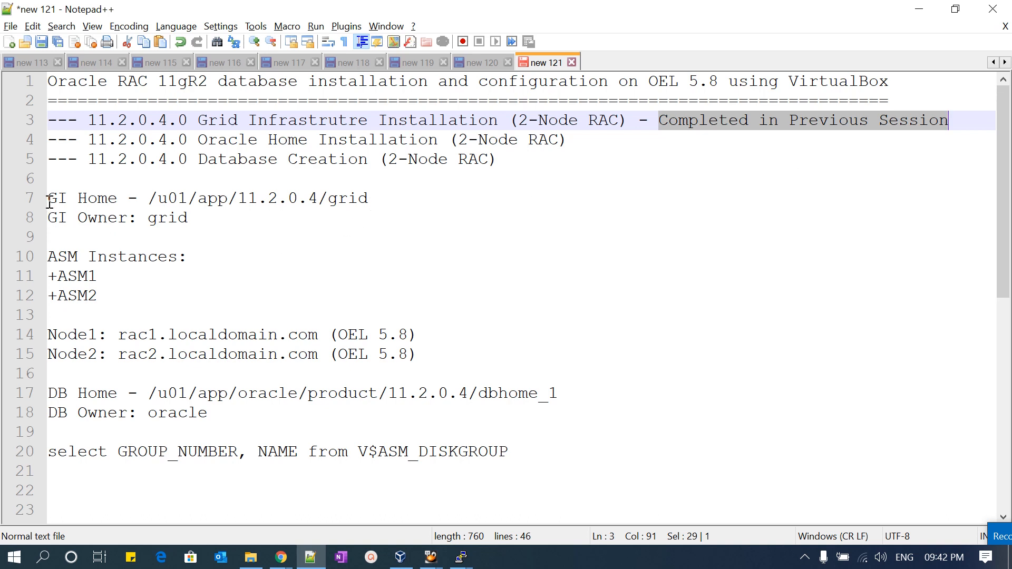
{"action": "left_click_drag", "start_coordinate": [48, 199], "coordinate": [364, 199]}
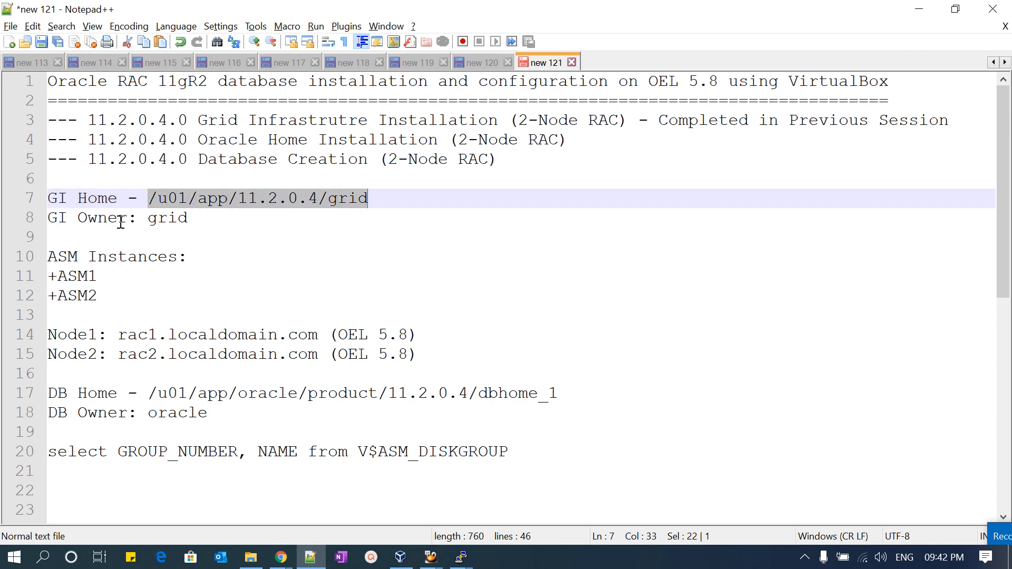
{"action": "left_click_drag", "start_coordinate": [199, 222], "coordinate": [152, 232]}
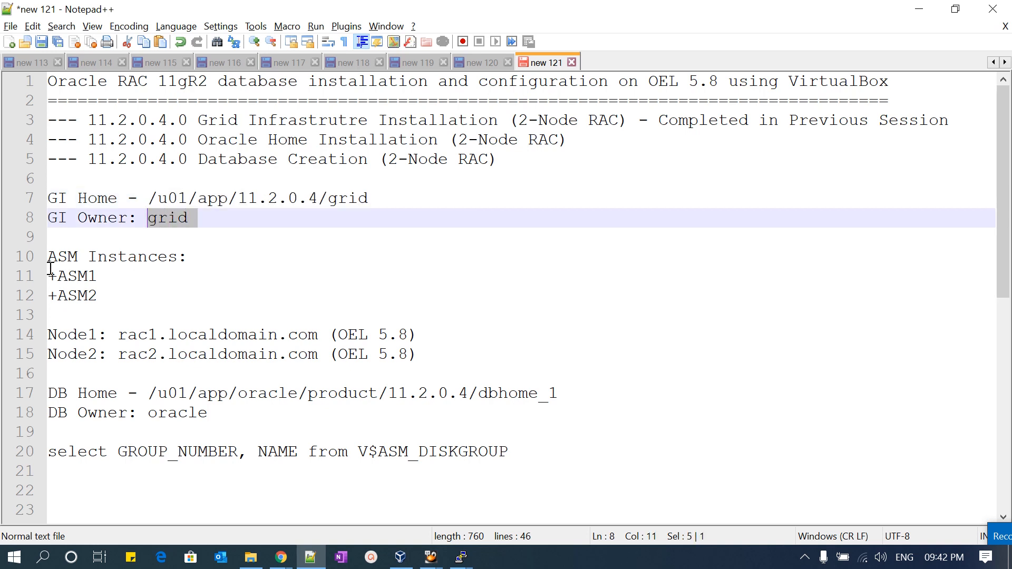
{"action": "left_click_drag", "start_coordinate": [51, 260], "coordinate": [178, 259]}
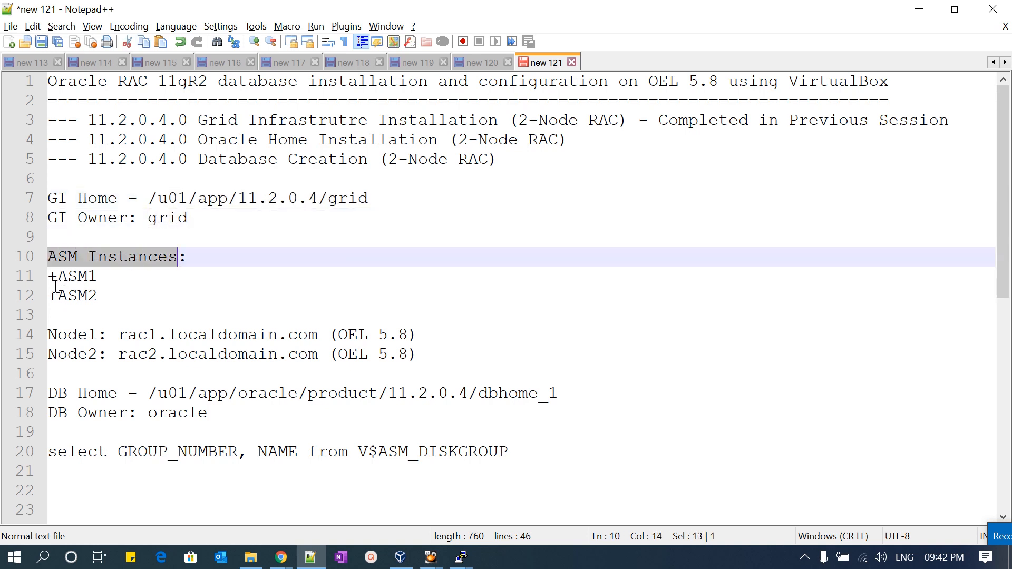
{"action": "left_click", "coordinate": [46, 259]}
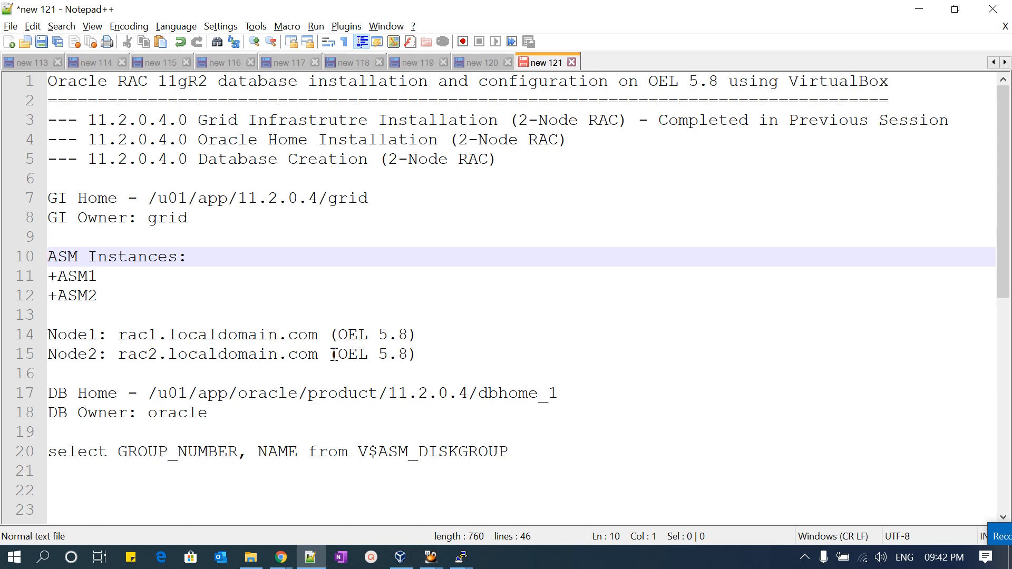
- Insert a separator line of four hyphens directly above the DB Home line
{"action": "left_click", "coordinate": [189, 381]}
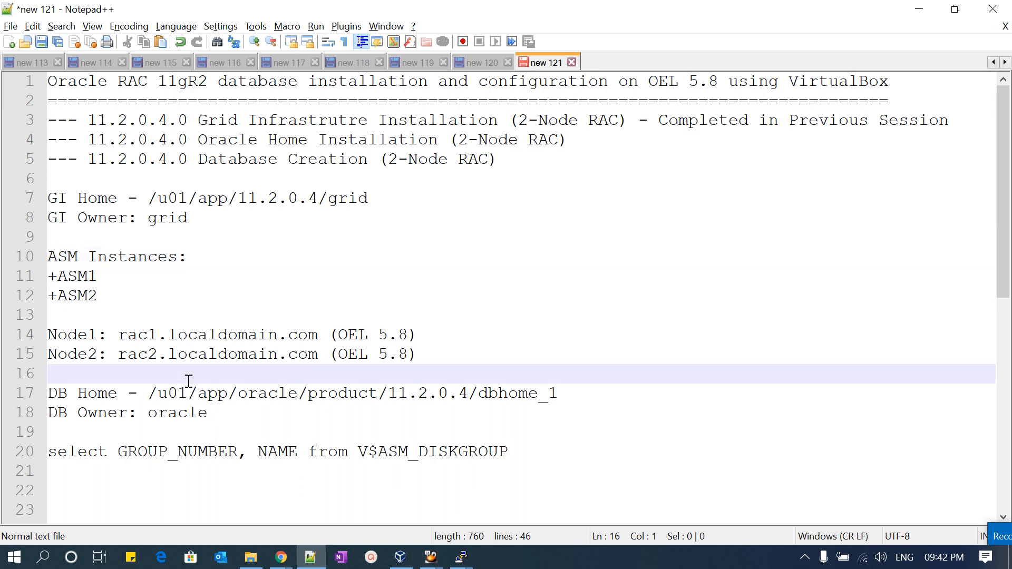
{"action": "key", "text": "Return"}
{"action": "type", "text": "----"}
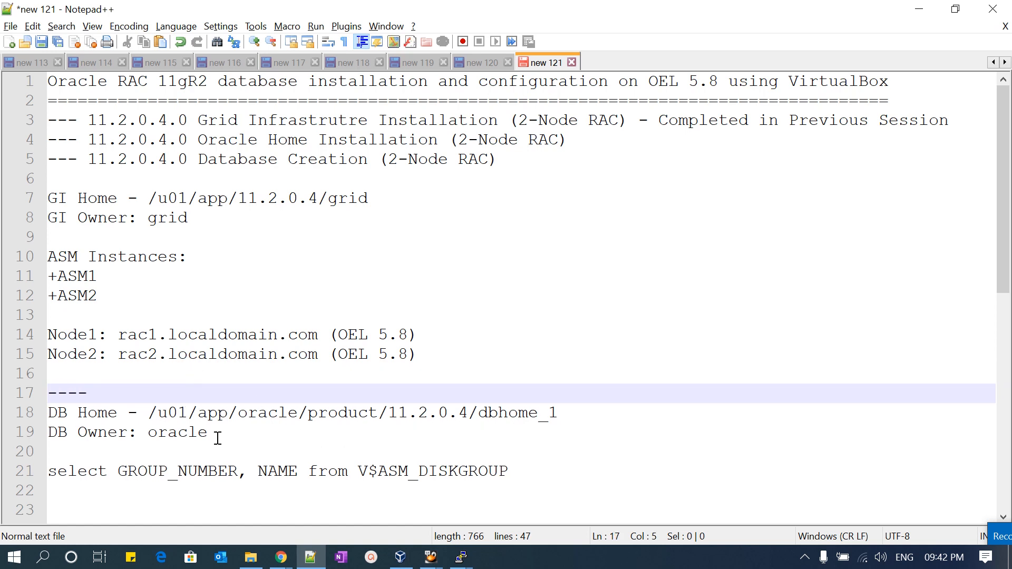
- Add the line "DB Nname: DEVDB" between the DB Owner line and the select query
{"action": "left_click", "coordinate": [193, 450]}
{"action": "key", "text": "Return"}
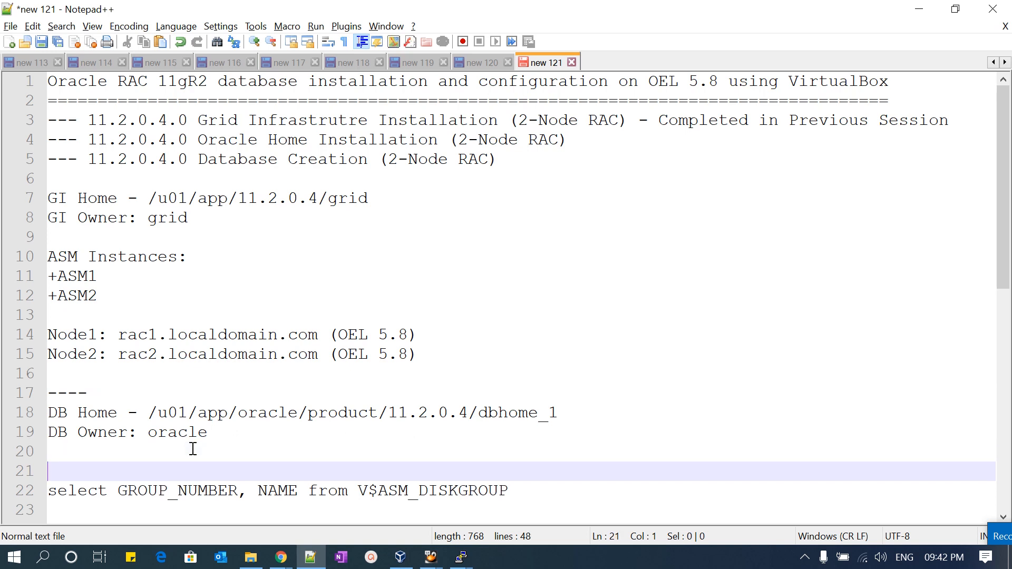
{"action": "type", "text": "DB NBame"}
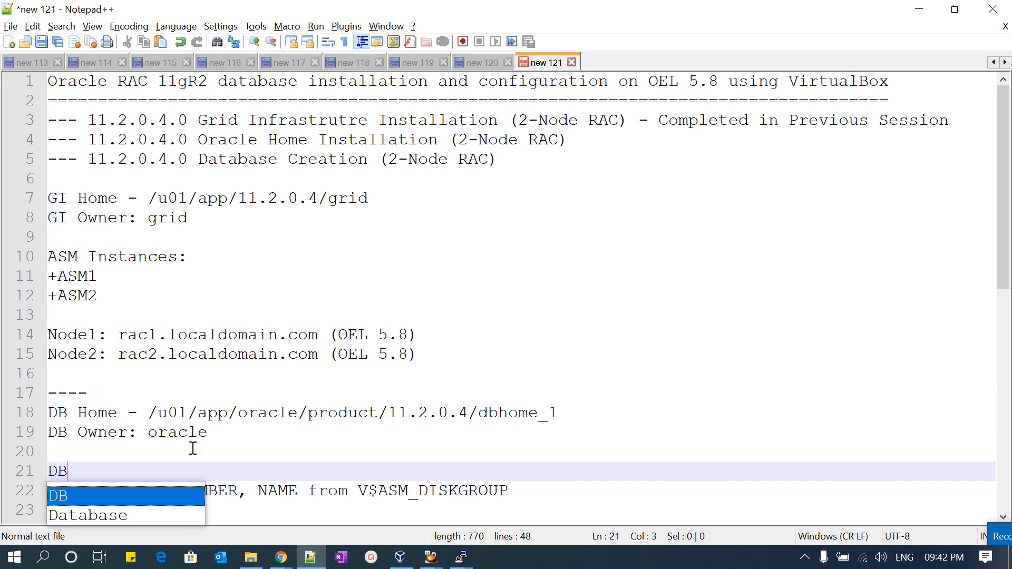
{"action": "key", "text": "BackSpace"}
{"action": "key", "text": "BackSpace"}
{"action": "key", "text": "BackSpace"}
{"action": "key", "text": "BackSpace"}
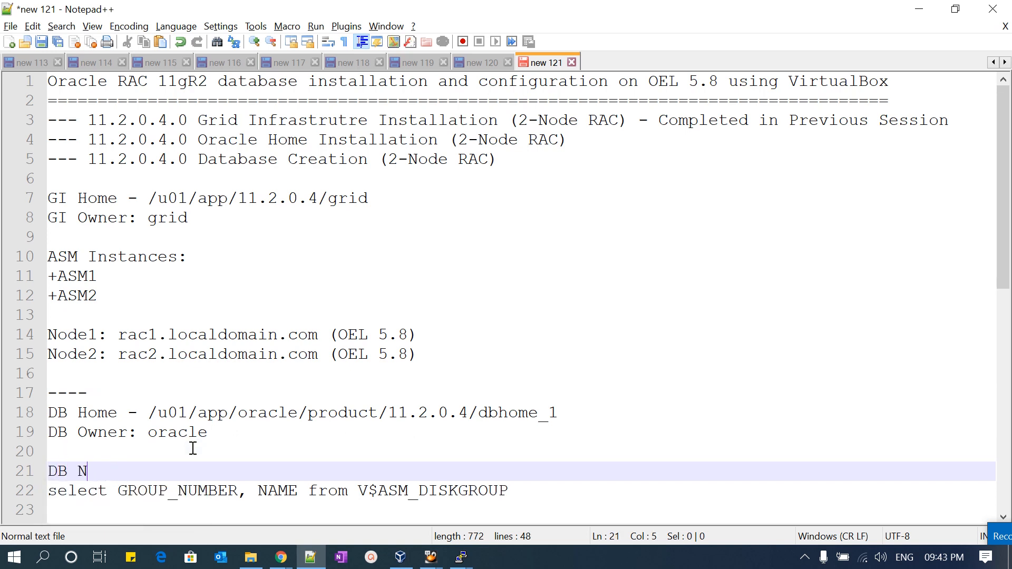
{"action": "type", "text": "name: DEVDB"}
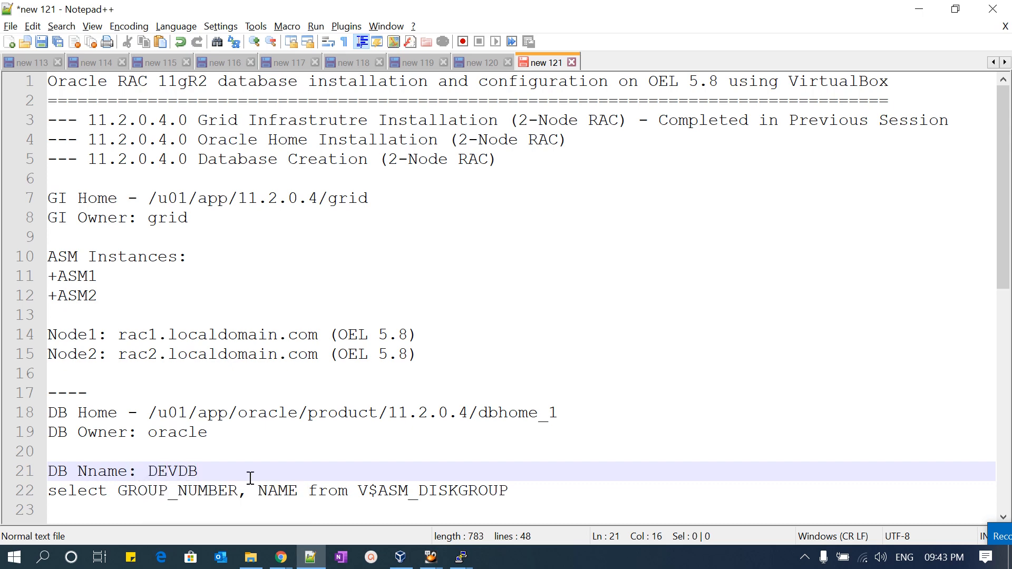
{"action": "key", "text": "Return"}
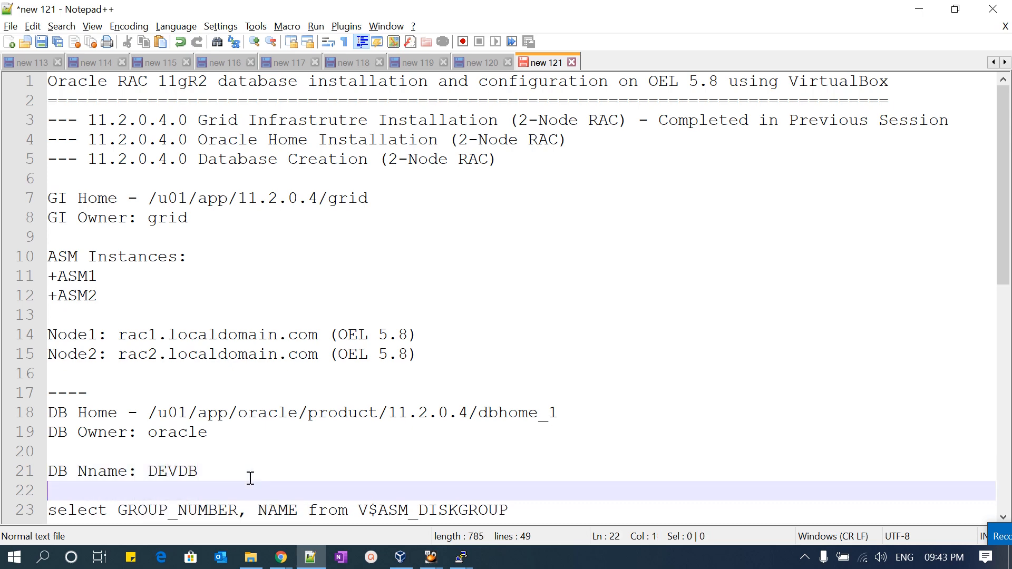
- Remove the blank line above the DB Nname entry, and highlight the database owner and name values
{"action": "scroll", "coordinate": [248, 480], "scroll_direction": "down", "scroll_amount": 2}
{"action": "left_click", "coordinate": [136, 334]}
{"action": "key", "text": "BackSpace"}
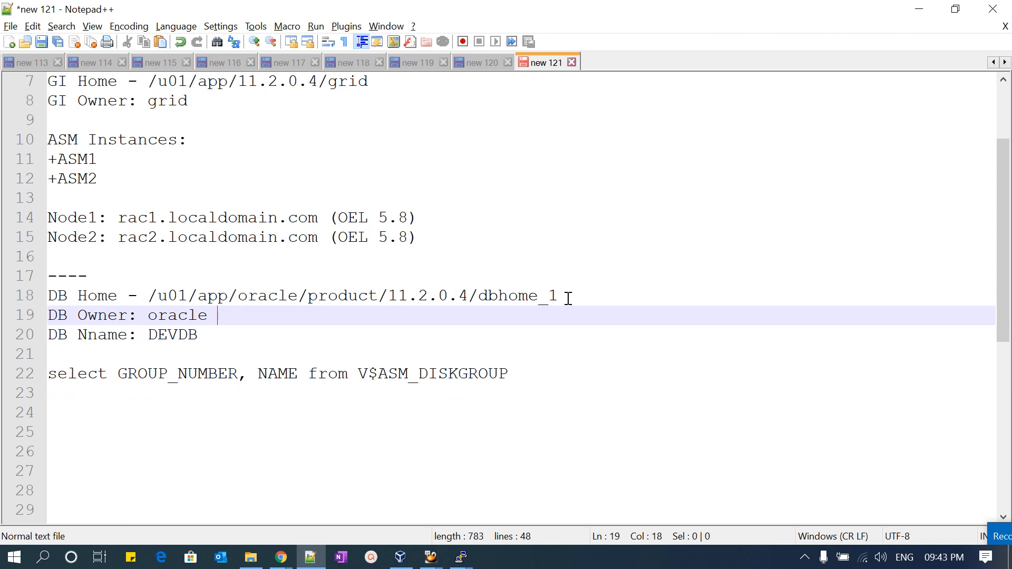
{"action": "double_click", "coordinate": [184, 317]}
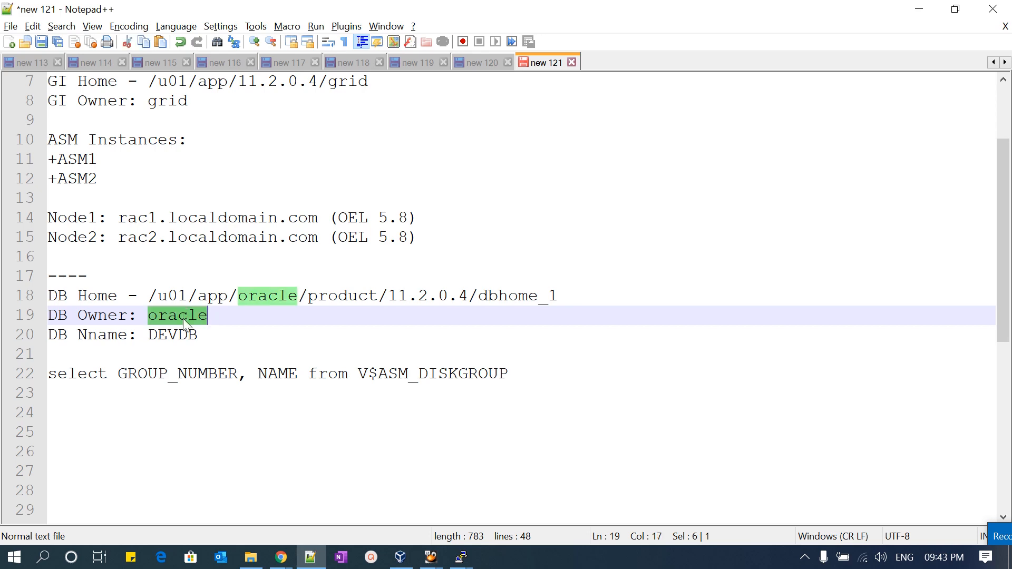
{"action": "double_click", "coordinate": [169, 335]}
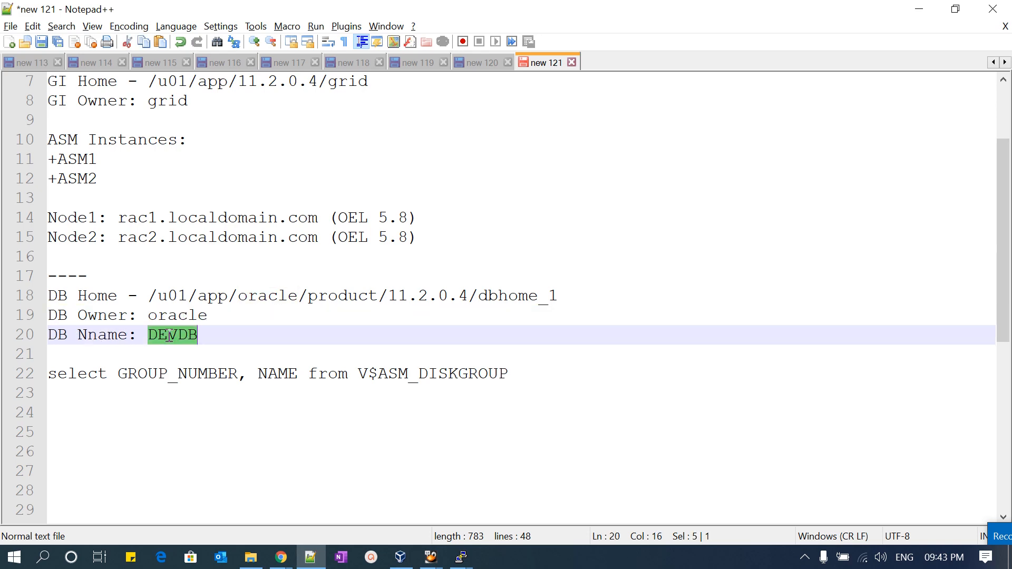
- End the V$ASM_DISKGROUP query with a semicolon and select the whole statement
{"action": "scroll", "coordinate": [354, 369], "scroll_direction": "up", "scroll_amount": 2}
{"action": "scroll", "coordinate": [330, 337], "scroll_direction": "down", "scroll_amount": 2}
{"action": "left_click_drag", "start_coordinate": [52, 374], "coordinate": [505, 371]}
{"action": "left_click", "coordinate": [506, 373]}
{"action": "type", "text": ";"}
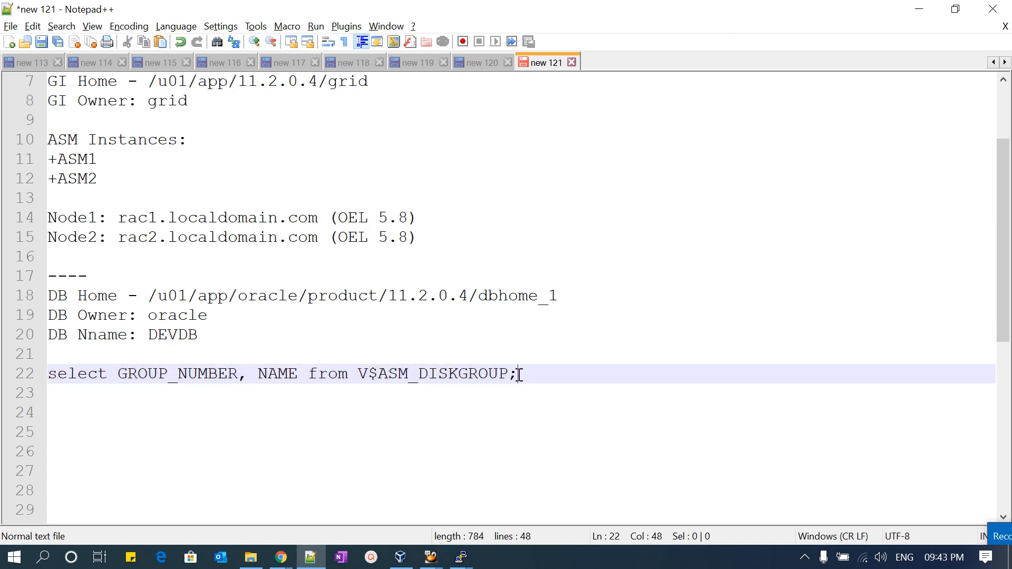
{"action": "left_click", "coordinate": [49, 375], "text": "shift"}
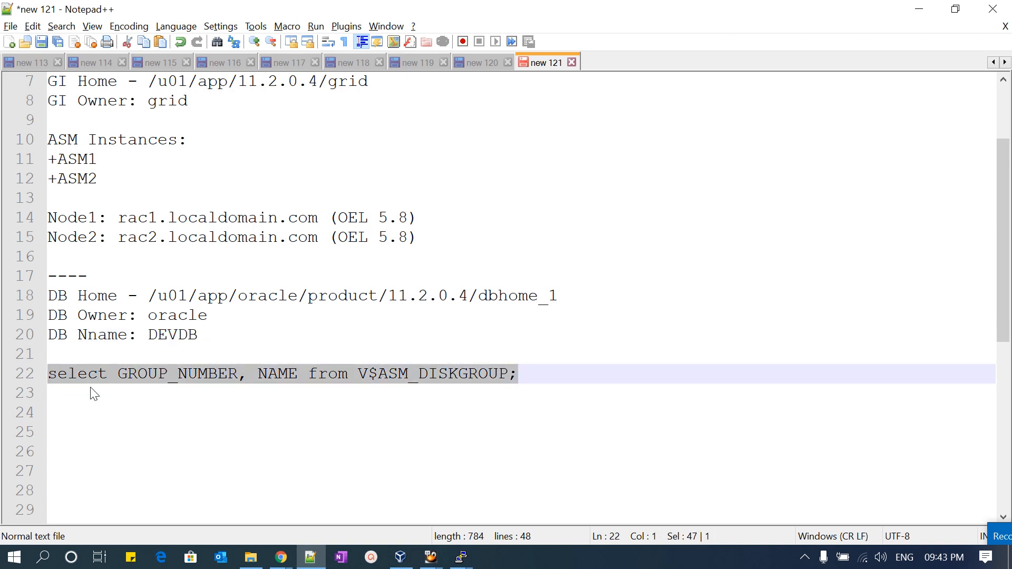
- Switch to the PuTTY sessions of rac1 and rac2, leaving the rac1 terminal active
{"action": "mouse_move", "coordinate": [461, 555]}
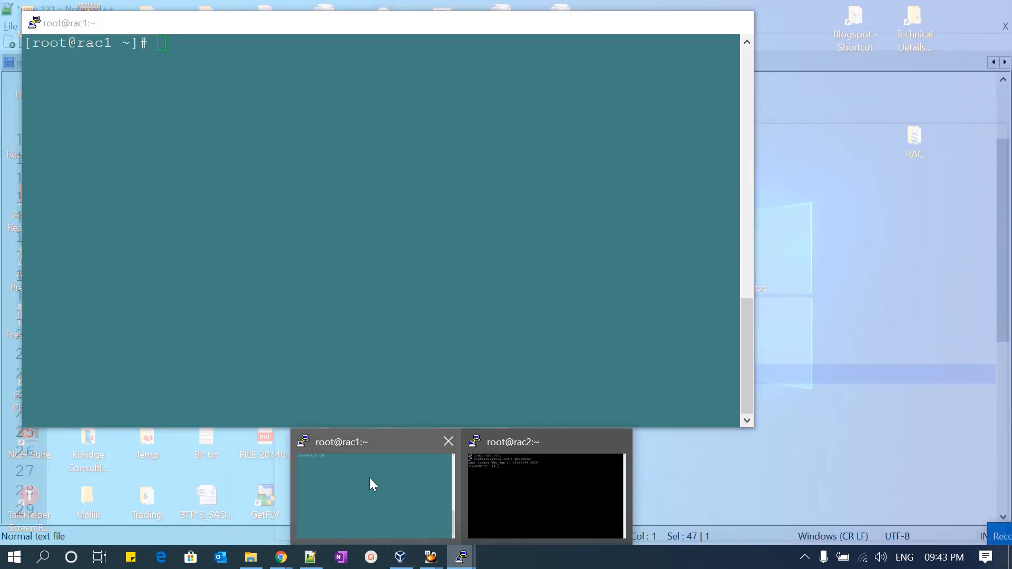
{"action": "left_click", "coordinate": [369, 478]}
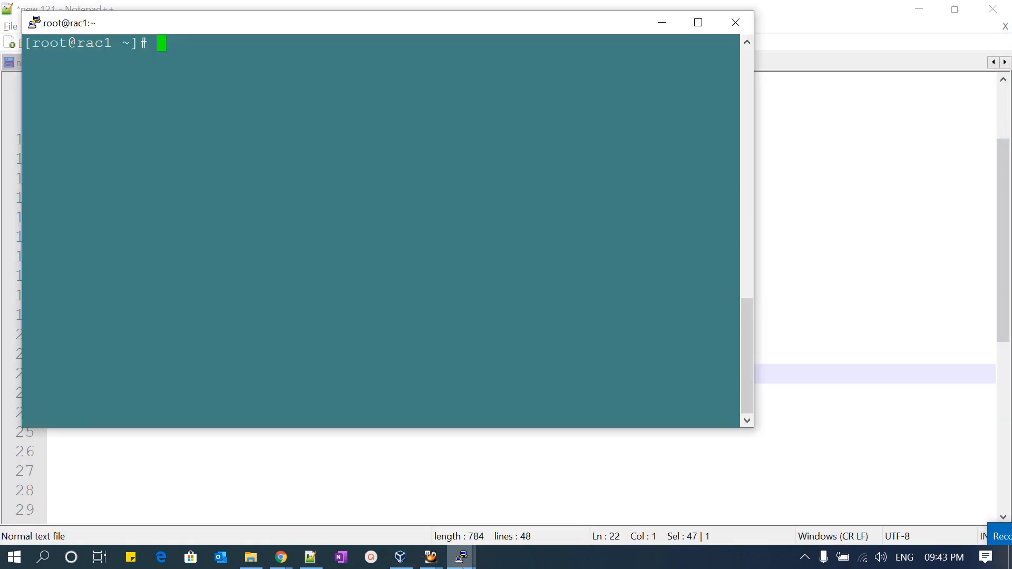
{"action": "mouse_move", "coordinate": [461, 556]}
{"action": "left_click", "coordinate": [521, 517]}
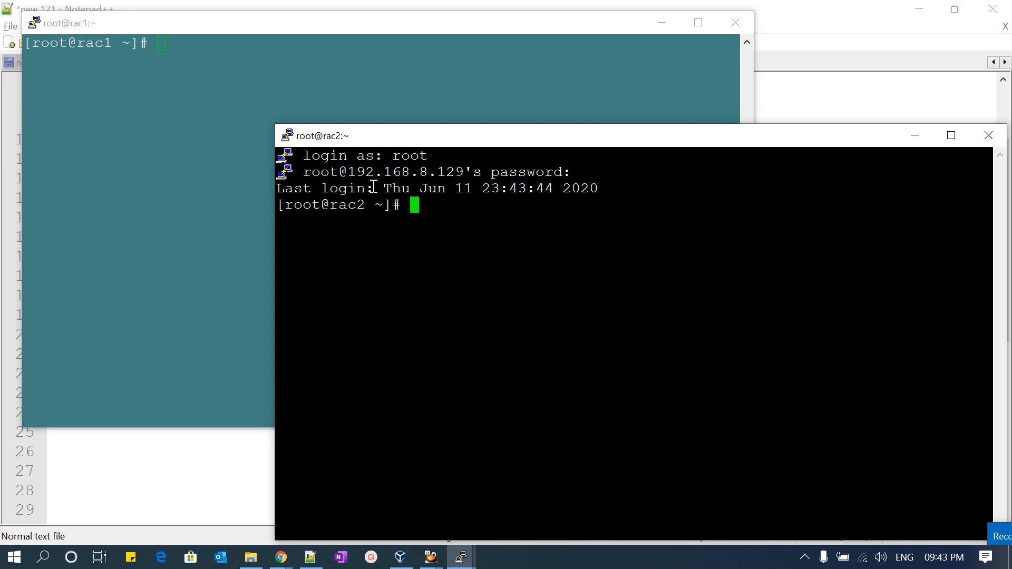
{"action": "left_click", "coordinate": [157, 181]}
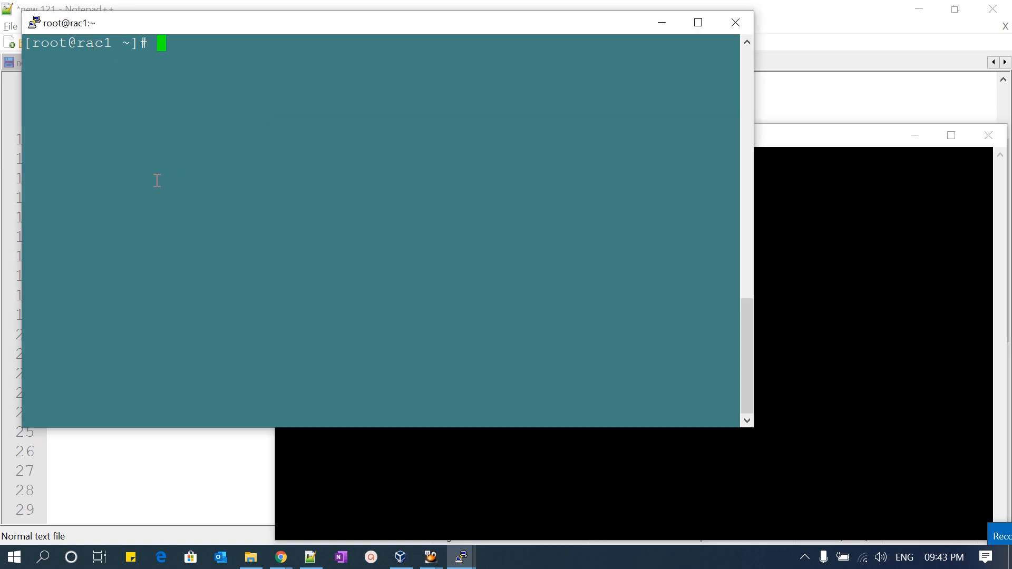
- List the smon processes on rac1 by running ps -ef|grep smon
{"action": "type", "text": "ps -ef|grep smn"}
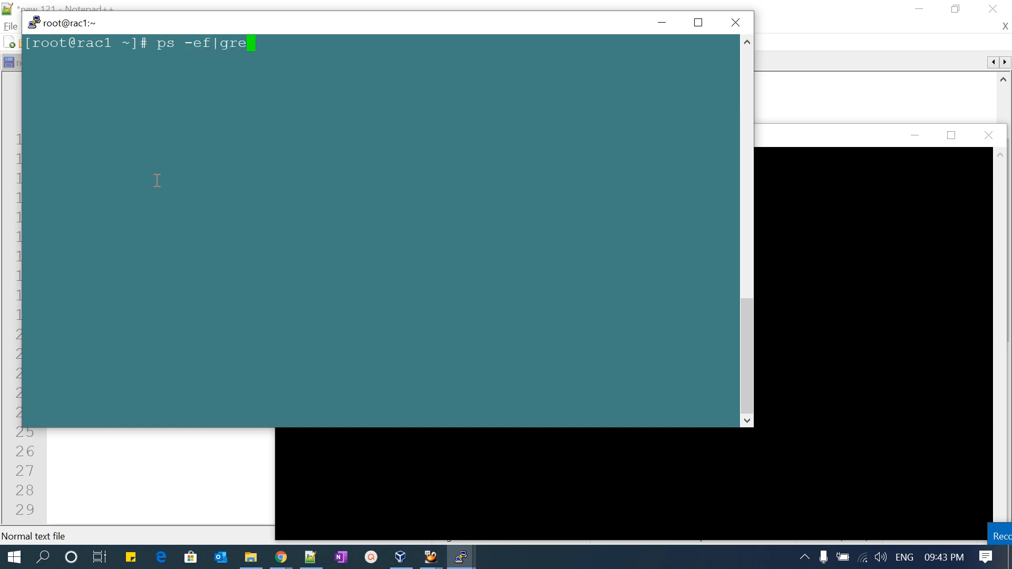
{"action": "key", "text": "BackSpace"}
{"action": "type", "text": "in"}
{"action": "key", "text": "Return"}
{"action": "key", "text": "Up"}
{"action": "key", "text": "BackSpace"}
{"action": "key", "text": "BackSpace"}
{"action": "key", "text": "BackSpace"}
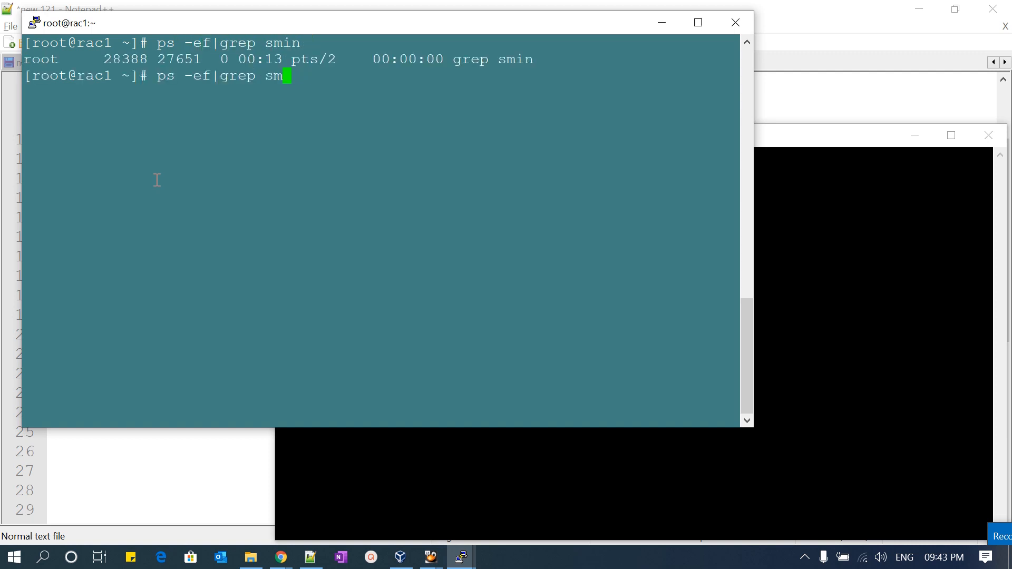
{"action": "type", "text": "on"}
{"action": "key", "text": "Return"}
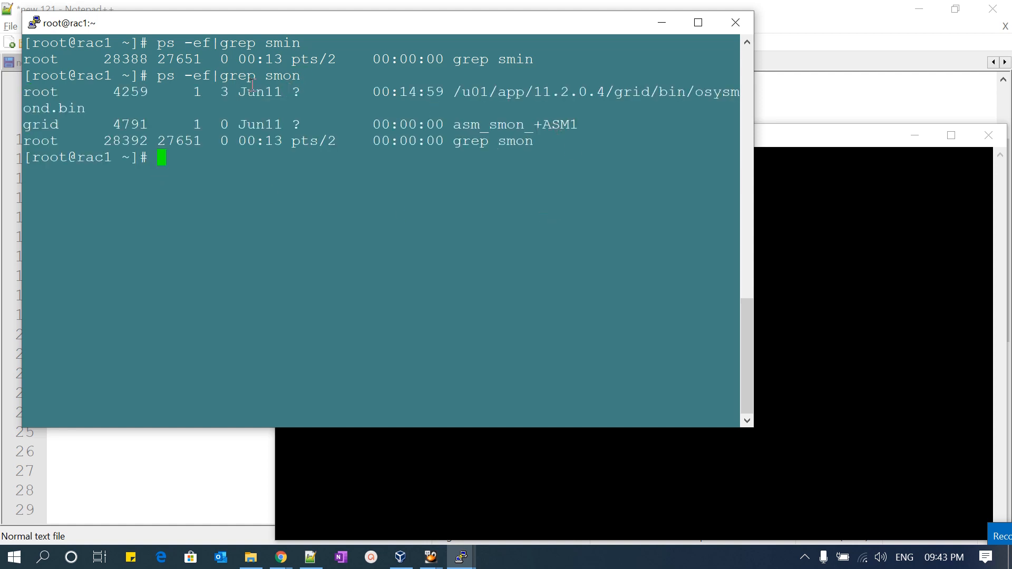
- Copy the ps -ef|grep smon command from rac1, run it on rac2, and highlight the ASM instance name
{"action": "left_click_drag", "start_coordinate": [158, 76], "coordinate": [303, 75]}
{"action": "left_click", "coordinate": [815, 276]}
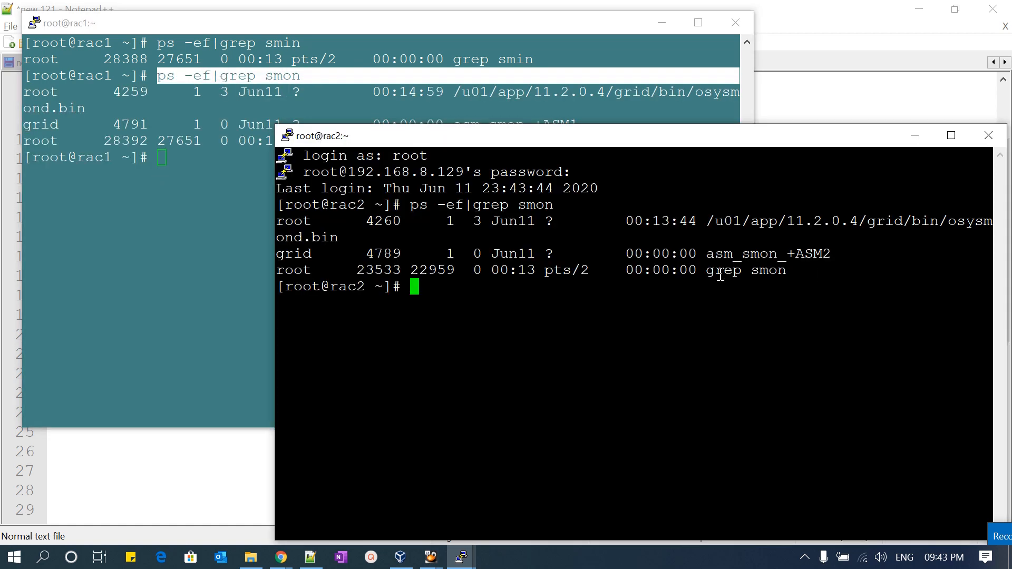
{"action": "double_click", "coordinate": [794, 255]}
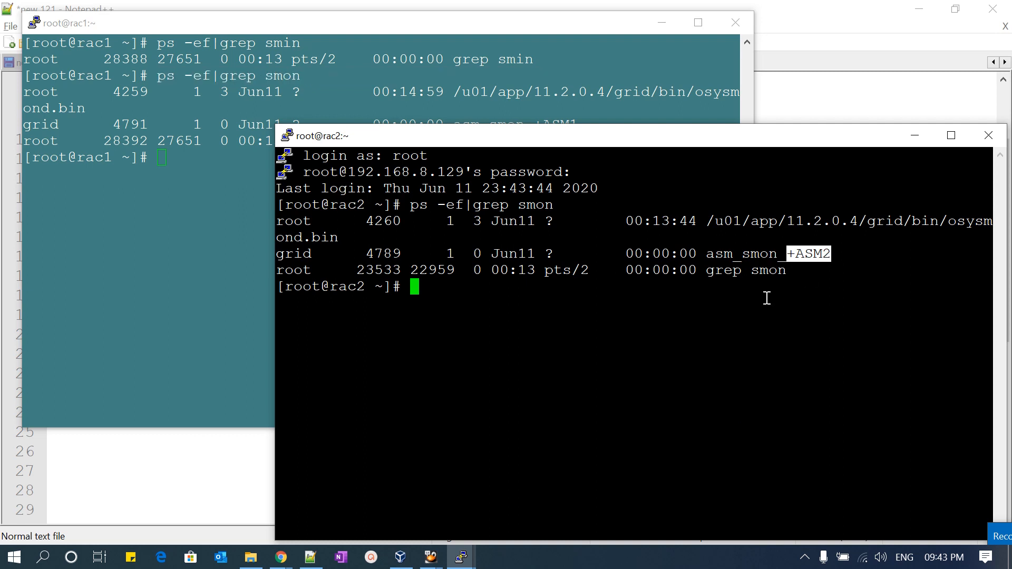
- List the Clusterware processes on rac2 by running ps -ef|grep d.bin
{"action": "left_click", "coordinate": [636, 314]}
{"action": "type", "text": "ps -ef"}
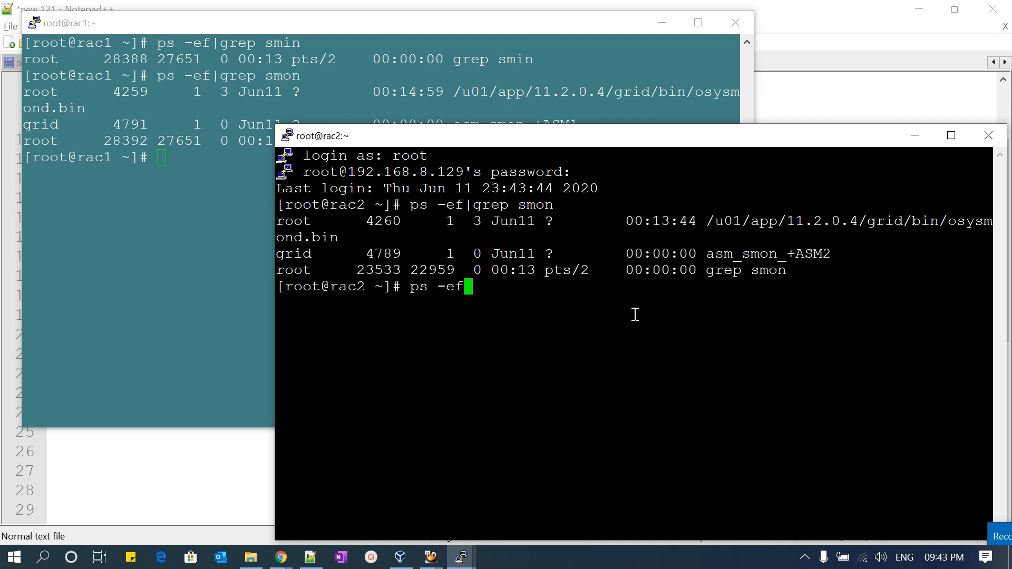
{"action": "type", "text": "|grep d"}
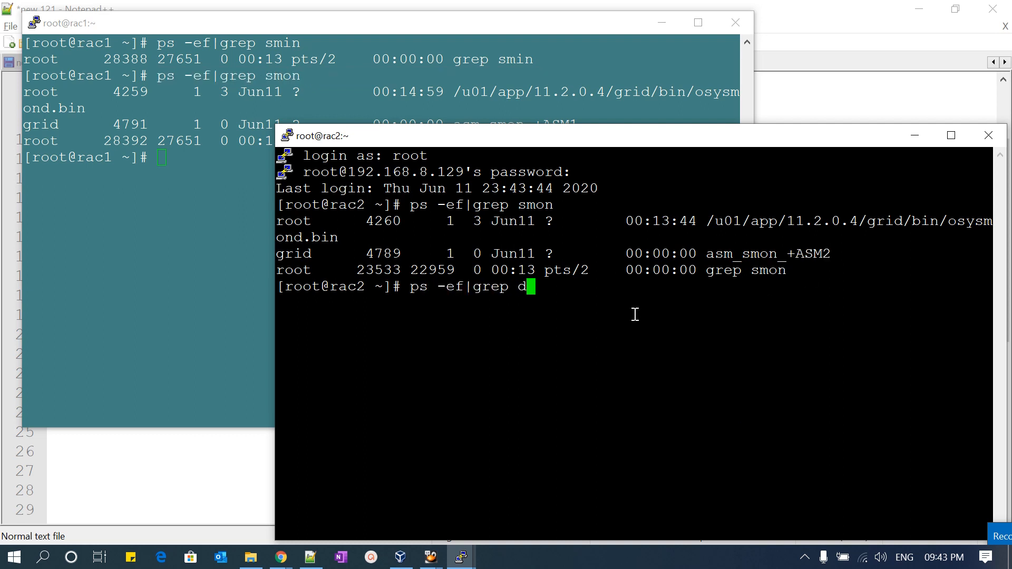
{"action": "type", "text": ".bin"}
{"action": "key", "text": "Return"}
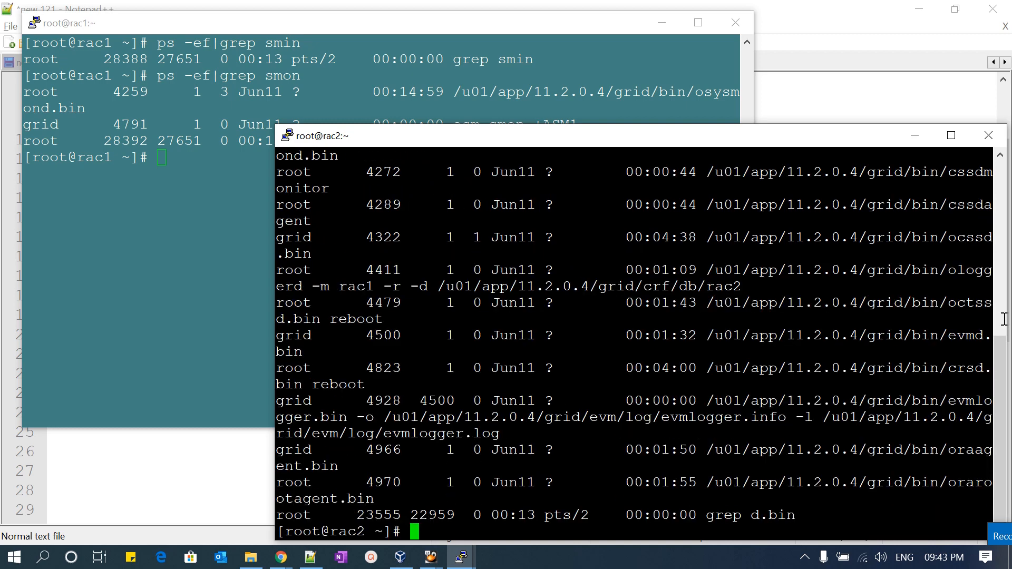
- Copy the ps -ef|grep d.bin command from the rac2 session and run it on rac1
{"action": "scroll", "coordinate": [838, 342], "scroll_direction": "up", "scroll_amount": 7}
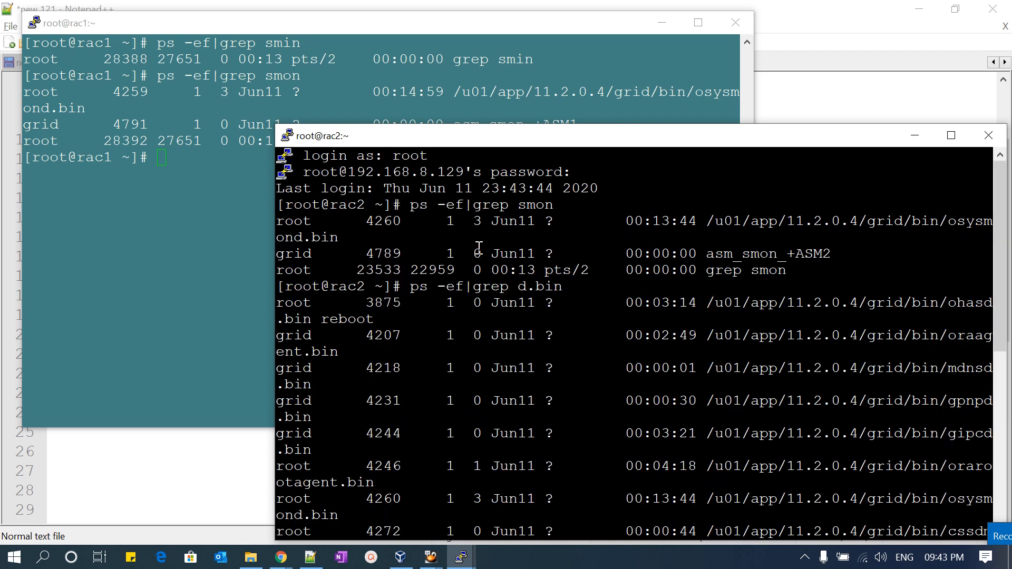
{"action": "left_click_drag", "start_coordinate": [411, 285], "coordinate": [565, 284]}
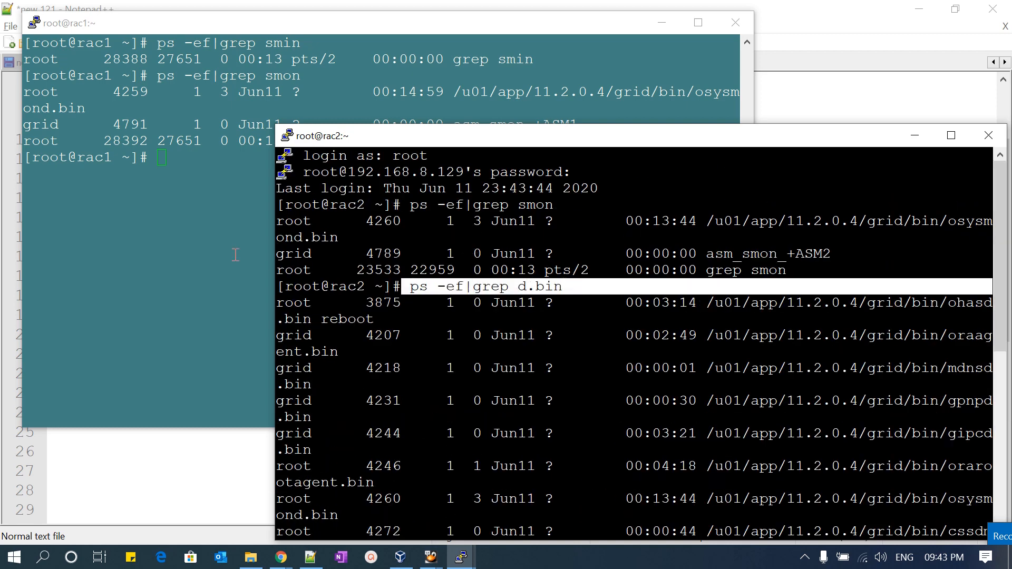
{"action": "left_click", "coordinate": [172, 240]}
{"action": "right_click", "coordinate": [164, 239]}
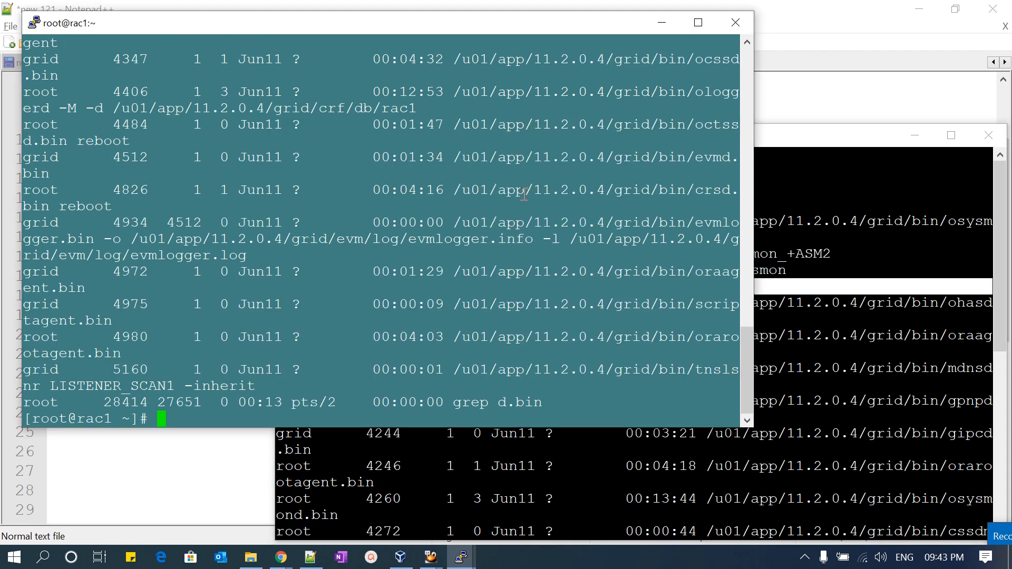
- Switch from root to the grid user on rac1 with su - grid
{"action": "key", "text": "Return"}
{"action": "key", "text": "Return"}
{"action": "type", "text": "su"}
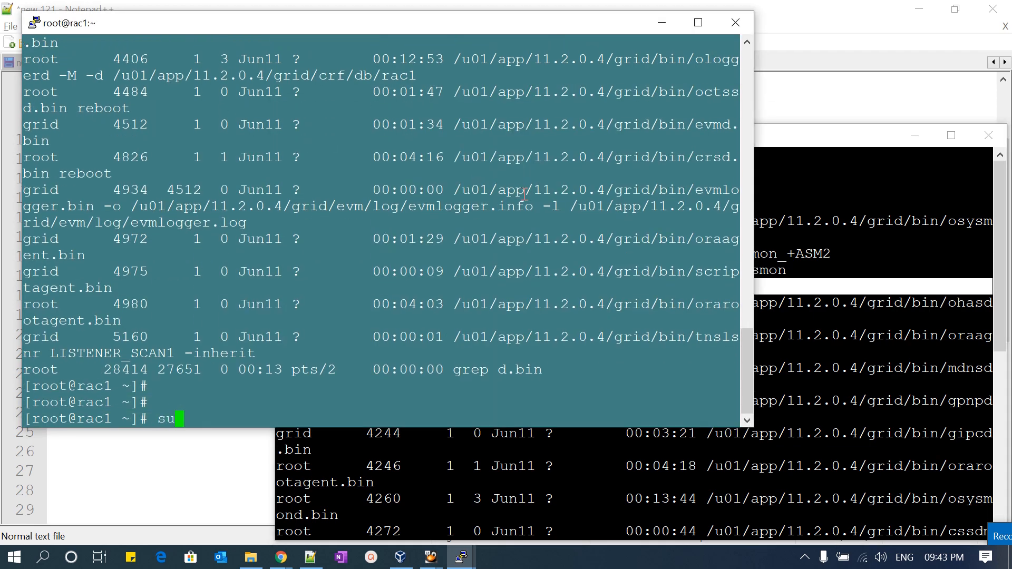
{"action": "type", "text": " - grid"}
{"action": "key", "text": "Return"}
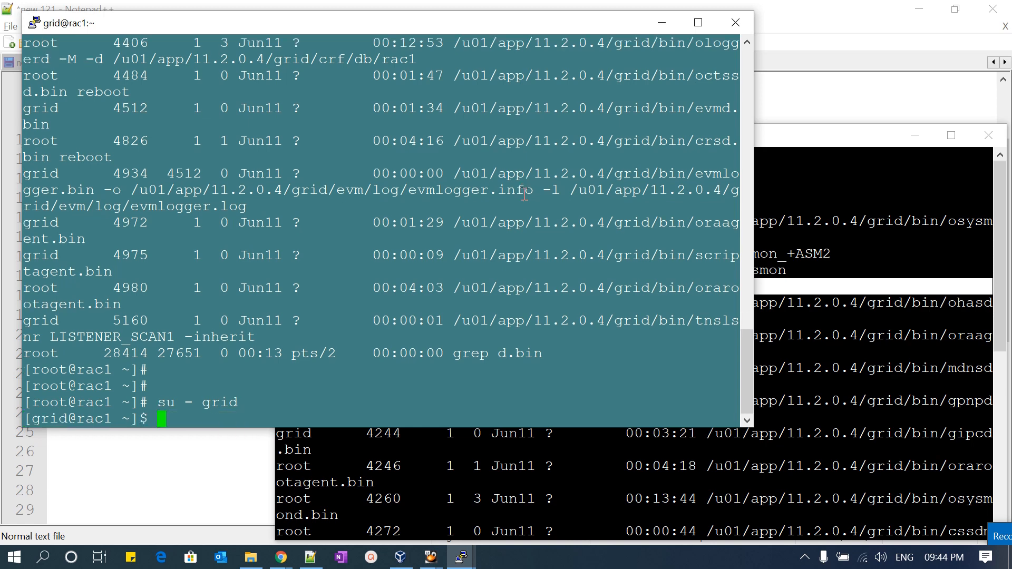
- Check the Clusterware services on rac1 with crsctl check crs and highlight the reported service status lines
{"action": "type", "text": "crsctl s"}
{"action": "type", "text": "heck crs"}
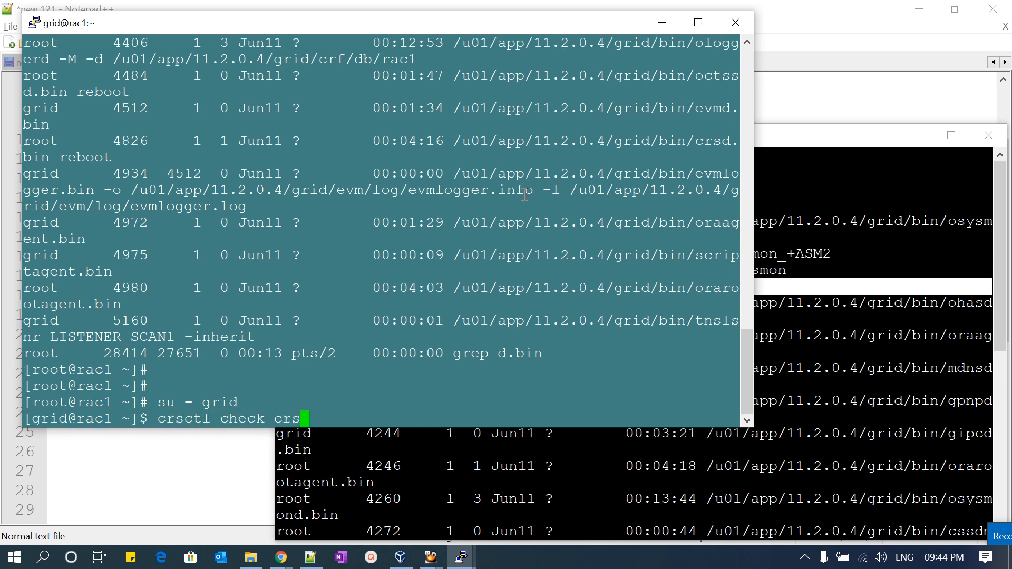
{"action": "key", "text": "Return"}
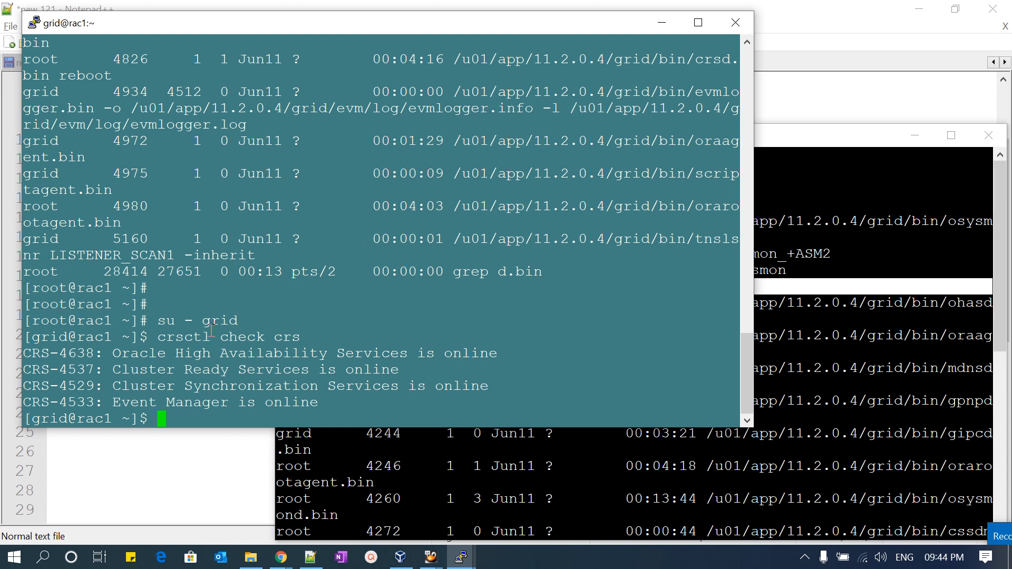
{"action": "left_click_drag", "start_coordinate": [50, 357], "coordinate": [331, 403]}
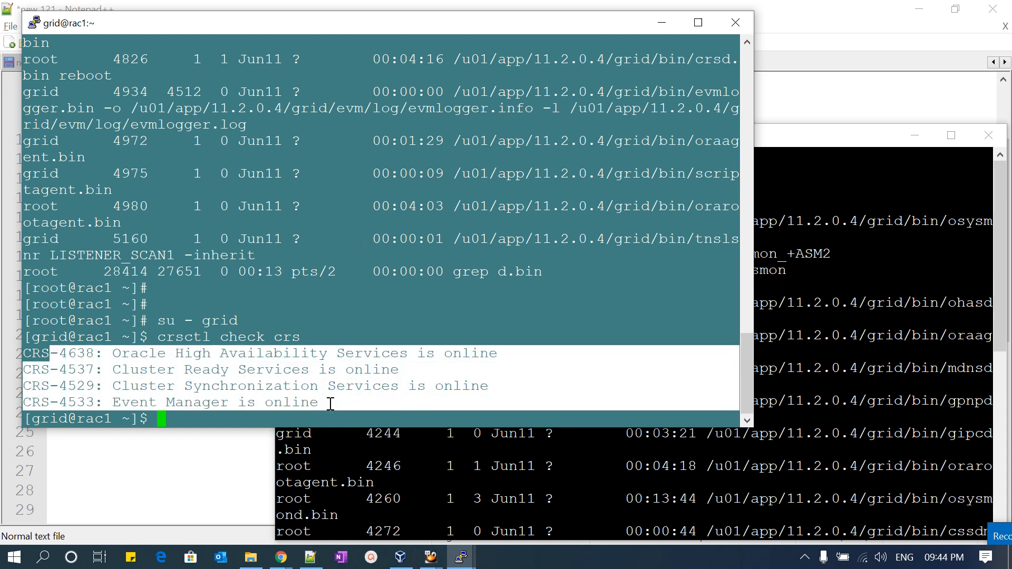
{"action": "left_click", "coordinate": [166, 366]}
{"action": "left_click_drag", "start_coordinate": [150, 359], "coordinate": [323, 367]}
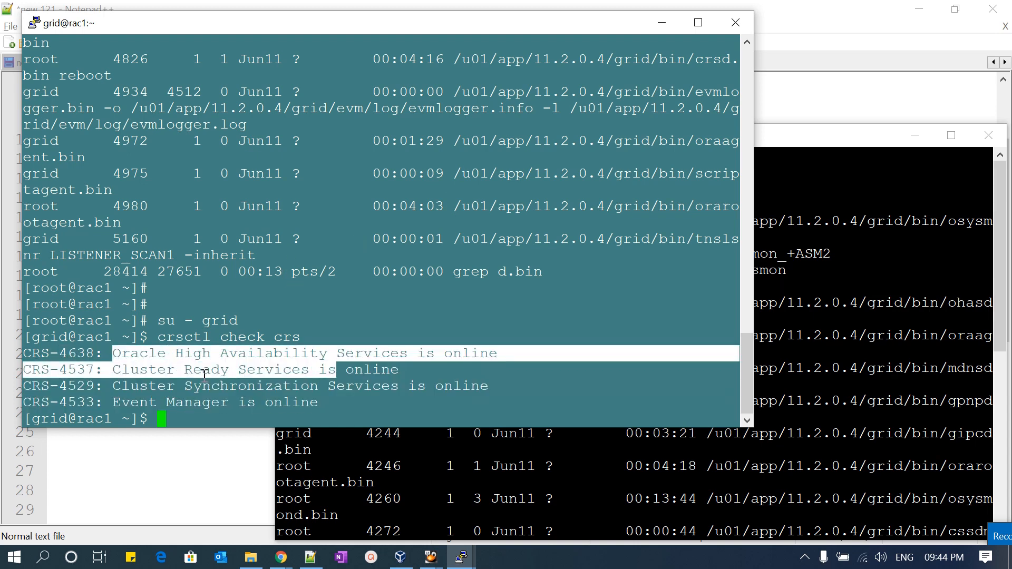
{"action": "left_click", "coordinate": [203, 376]}
{"action": "left_click_drag", "start_coordinate": [132, 372], "coordinate": [347, 372]}
{"action": "left_click_drag", "start_coordinate": [132, 389], "coordinate": [415, 390]}
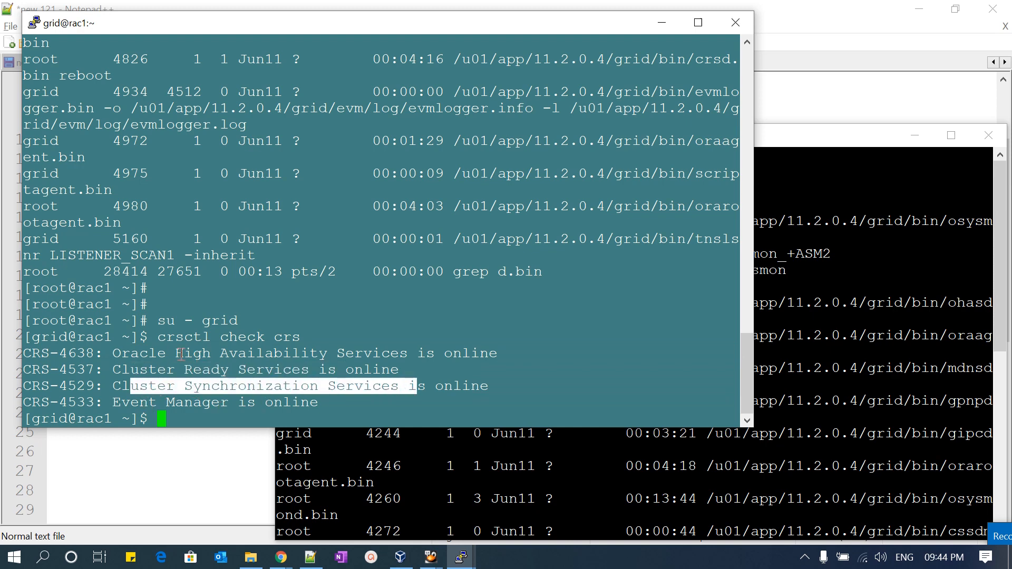
- Copy the crsctl check crs command from rac1 and try to run it as root on rac2
{"action": "left_click_drag", "start_coordinate": [160, 338], "coordinate": [320, 335]}
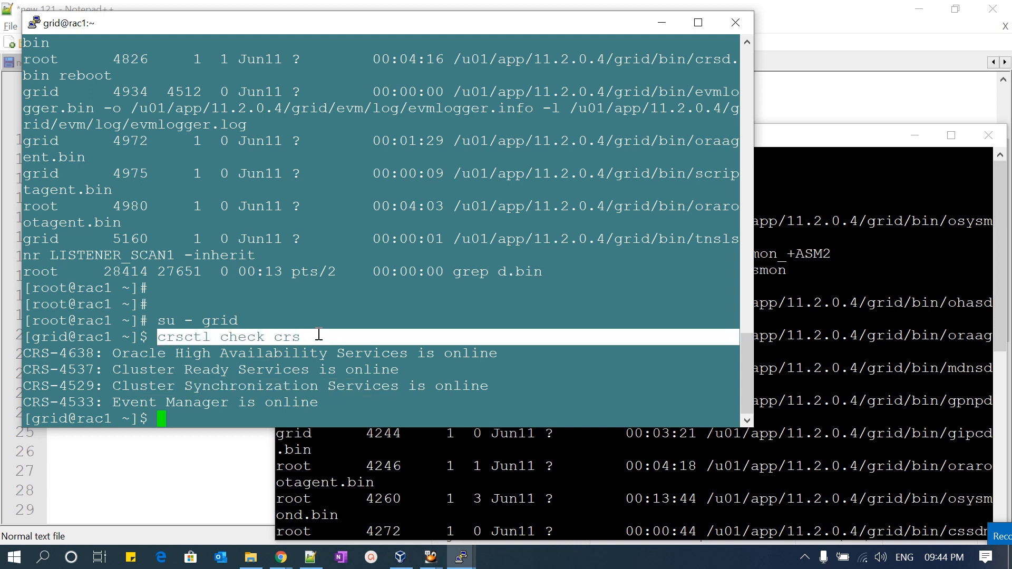
{"action": "left_click", "coordinate": [888, 383]}
{"action": "right_click", "coordinate": [632, 467]}
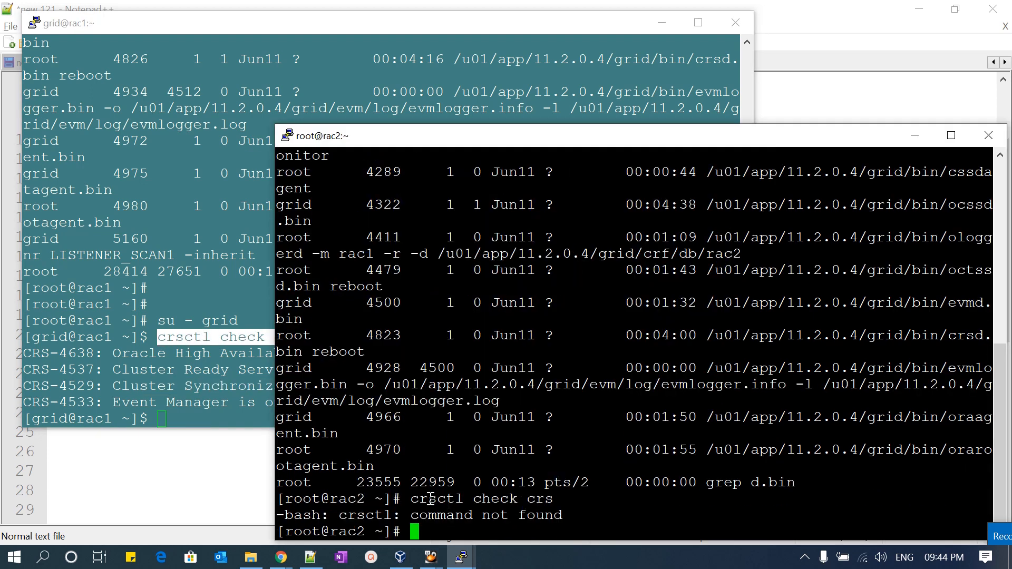
- Switch from root to the grid user on rac2 with su - grid
{"action": "type", "text": "su "}
{"action": "type", "text": "grid"}
{"action": "key", "text": "Left"}
{"action": "key", "text": "Left"}
{"action": "key", "text": "Left"}
{"action": "key", "text": "Left"}
{"action": "type", "text": "-"}
{"action": "key", "text": "Return"}
- Set the grid environment on rac2 by running . oraenv with ORACLE_SID +ASM2
{"action": "type", "text": ". oracl"}
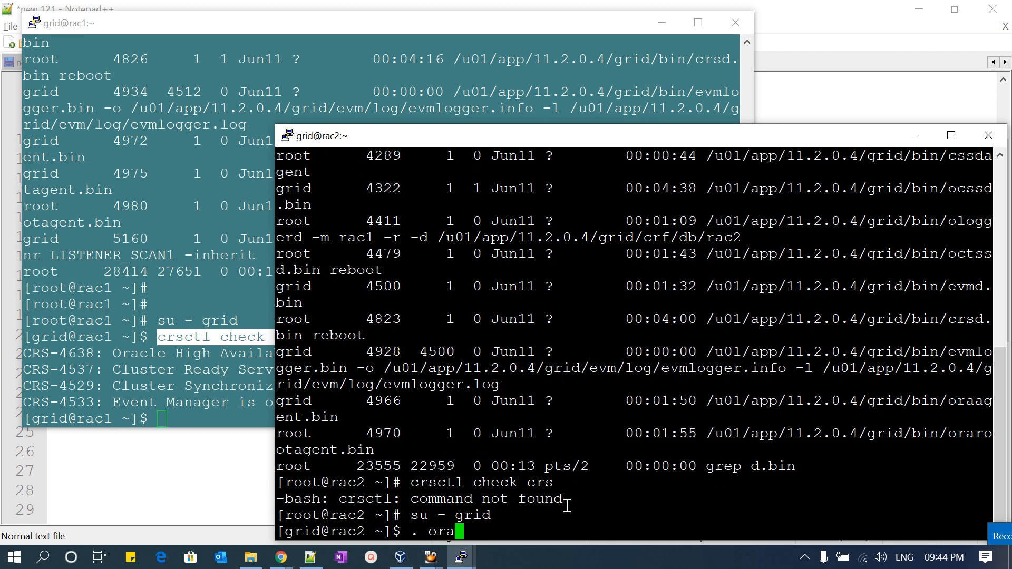
{"action": "key", "text": "BackSpace"}
{"action": "key", "text": "BackSpace"}
{"action": "key", "text": "BackSpace"}
{"action": "type", "text": "aenv"}
{"action": "key", "text": "Return"}
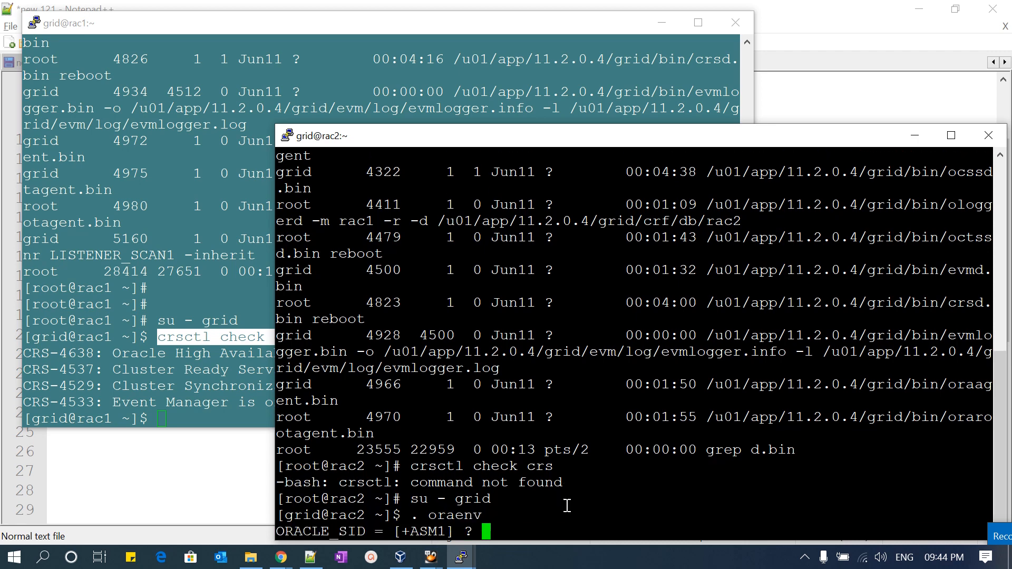
{"action": "type", "text": "+ASM2"}
{"action": "key", "text": "Return"}
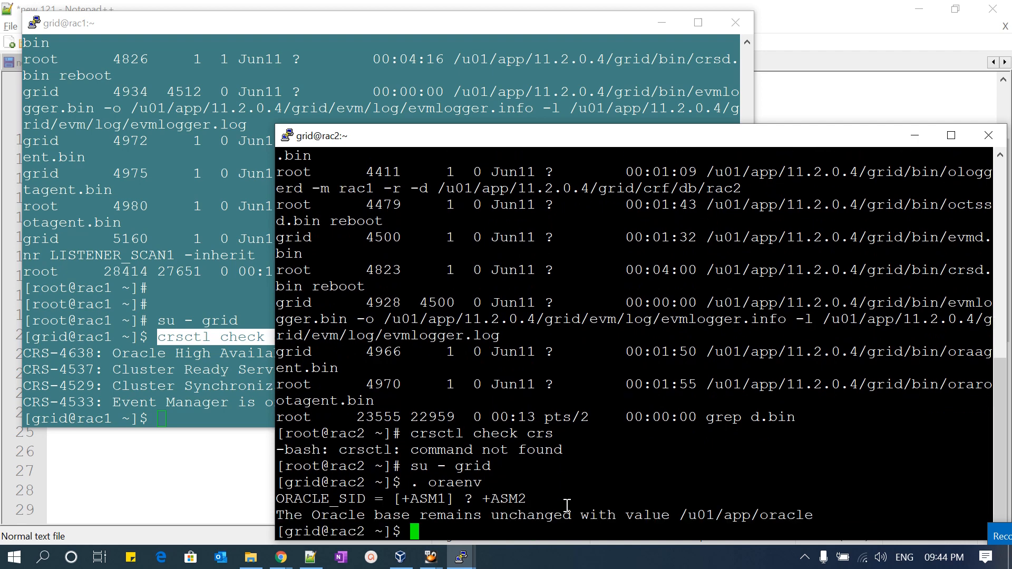
- Run the copied crsctl check crs command as grid on rac2 and highlight the service status lines
{"action": "right_click", "coordinate": [567, 505]}
{"action": "key", "text": "Return"}
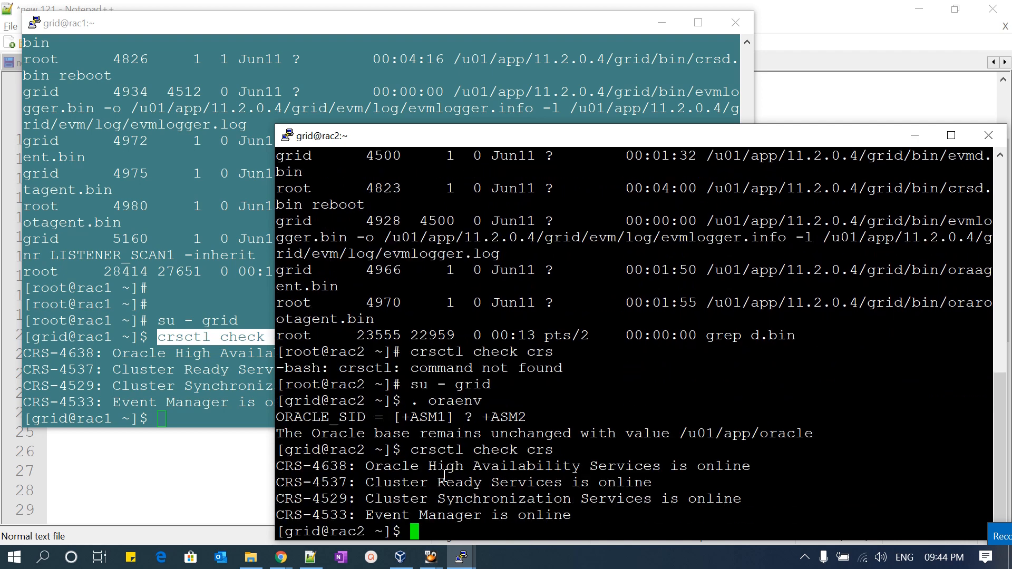
{"action": "left_click_drag", "start_coordinate": [291, 470], "coordinate": [560, 500]}
{"action": "left_click", "coordinate": [585, 506]}
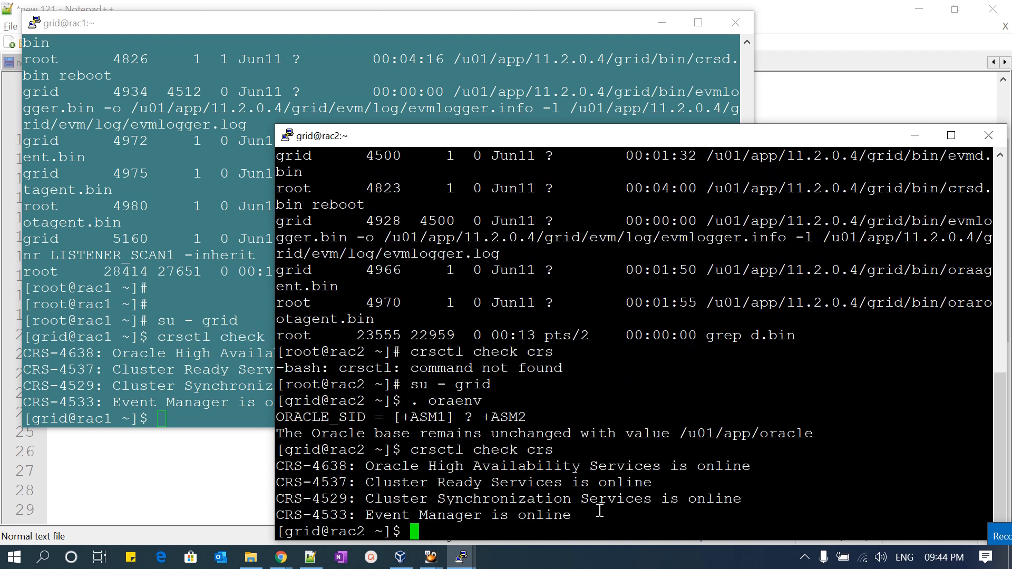
- List the lower-stack Clusterware resources on rac2 by running crsctl stat res -t -init
{"action": "type", "text": "crsctl stat res -"}
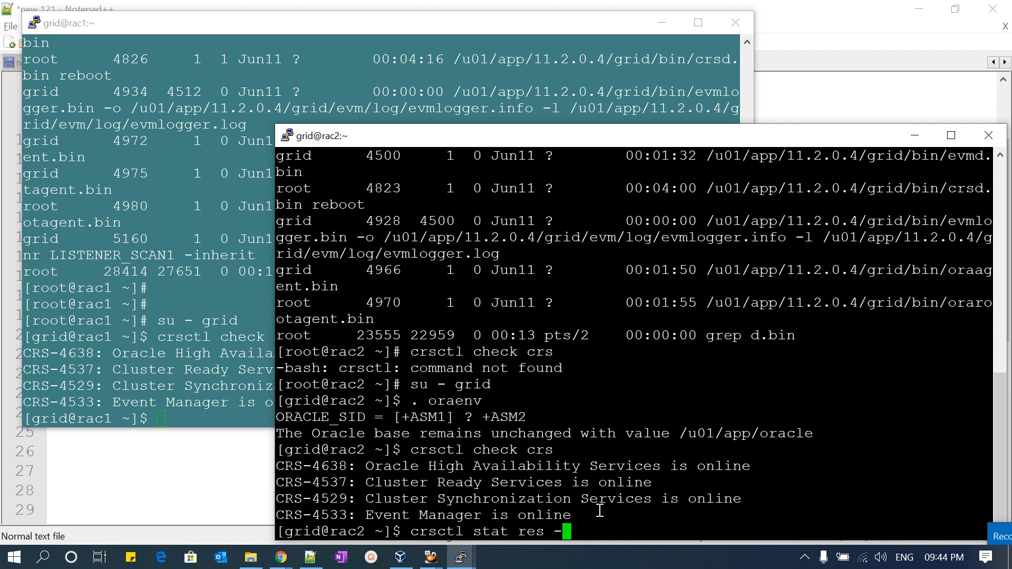
{"action": "type", "text": "t -init"}
{"action": "key", "text": "Return"}
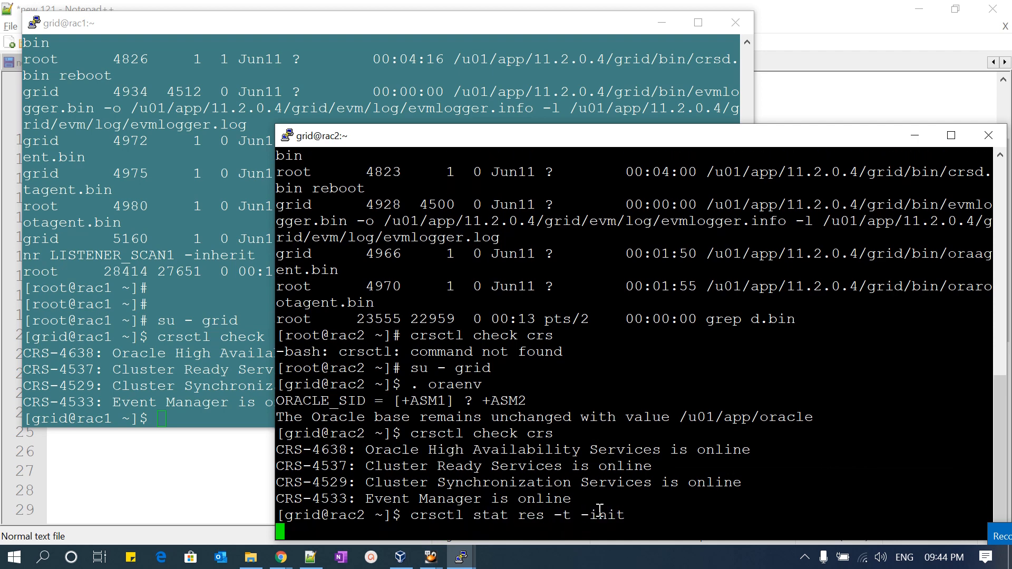
- Examine the init resource list on rac2, highlighting the cssd, ctssd, diskmon and drivers.acfs entries
{"action": "scroll", "coordinate": [603, 385], "scroll_direction": "up", "scroll_amount": 7}
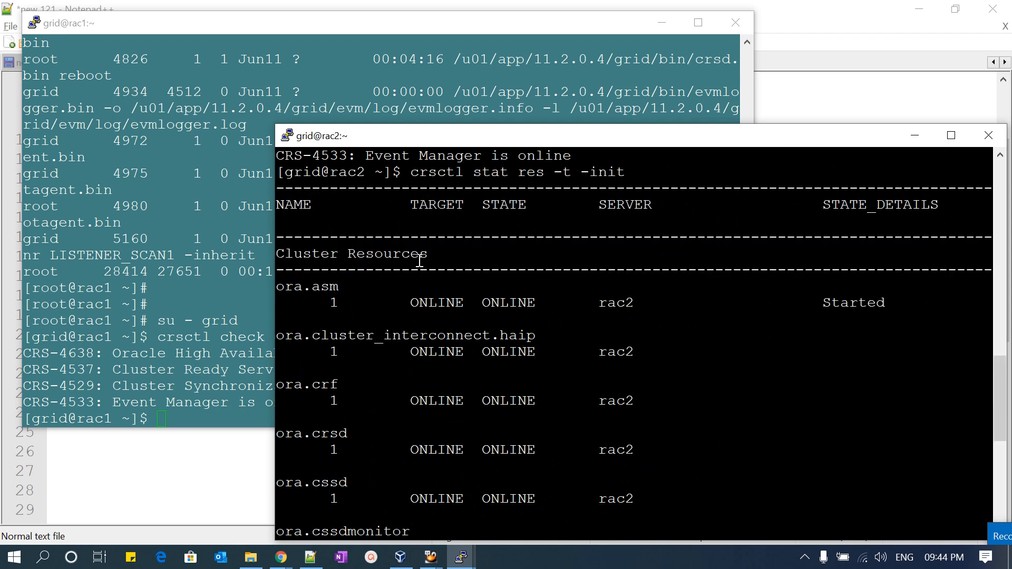
{"action": "left_click_drag", "start_coordinate": [416, 172], "coordinate": [659, 173]}
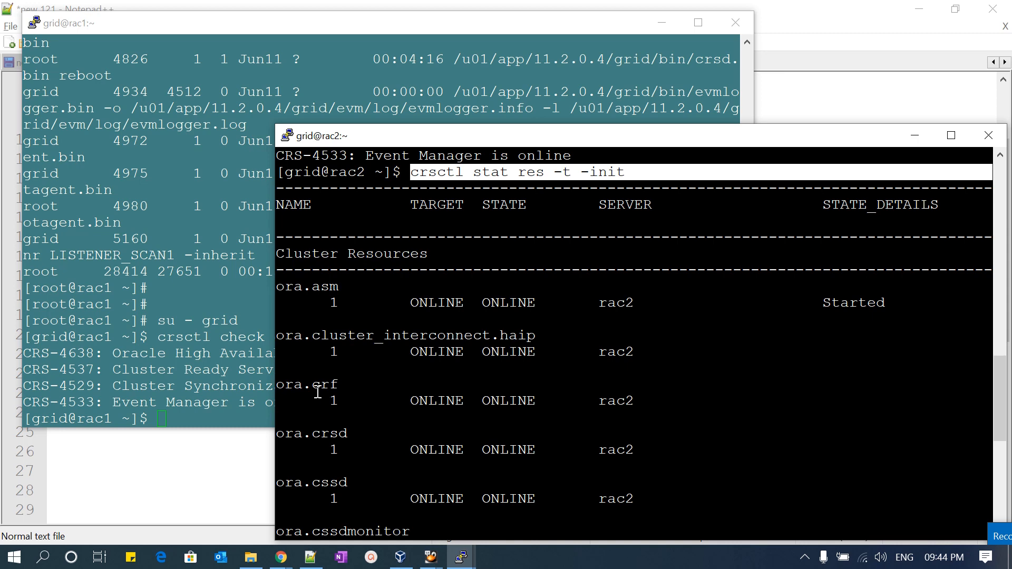
{"action": "left_click_drag", "start_coordinate": [317, 483], "coordinate": [352, 483]}
{"action": "scroll", "coordinate": [351, 483], "scroll_direction": "down", "scroll_amount": 2}
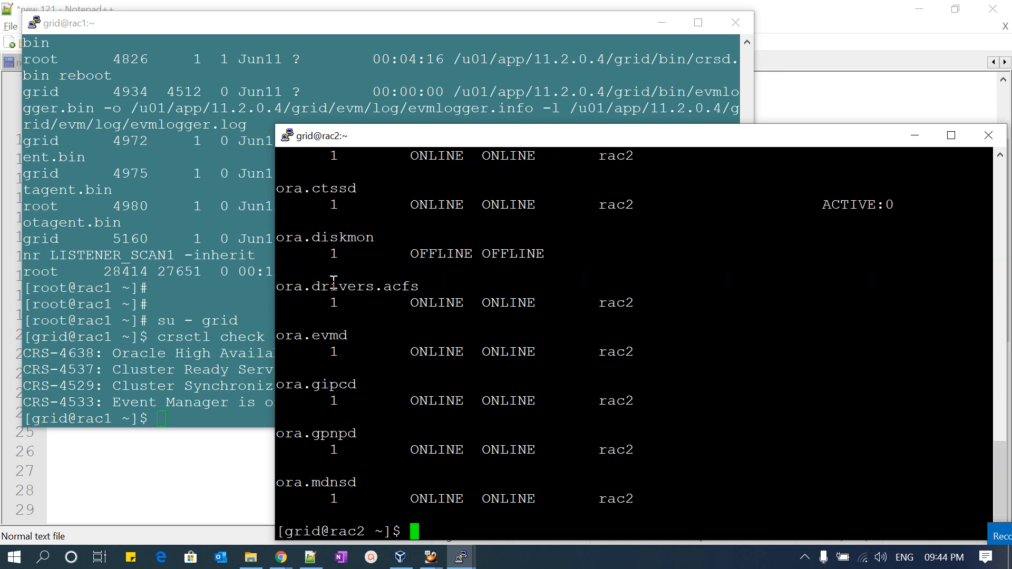
{"action": "scroll", "coordinate": [333, 281], "scroll_direction": "up", "scroll_amount": 4}
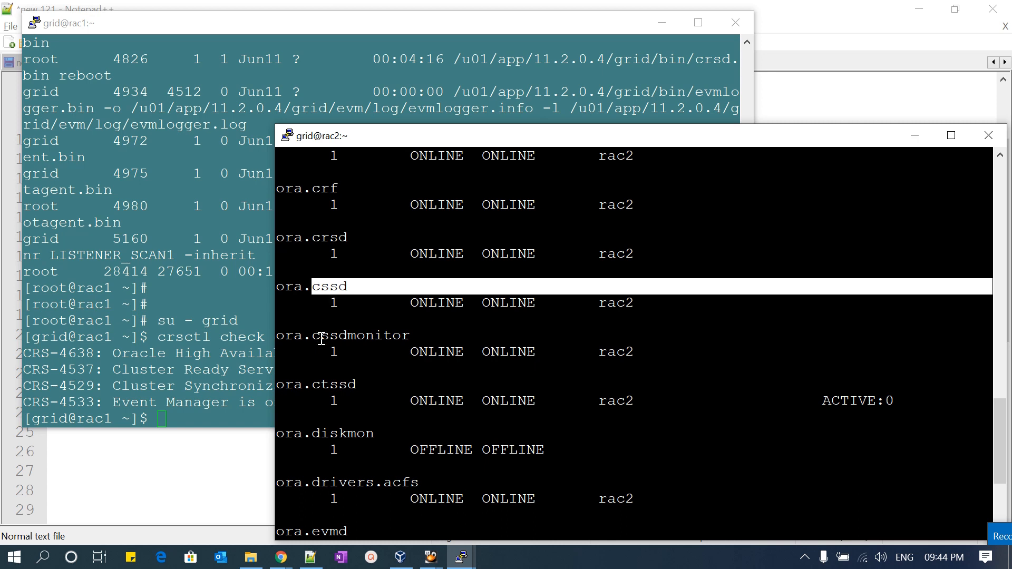
{"action": "left_click_drag", "start_coordinate": [315, 386], "coordinate": [363, 387]}
{"action": "left_click_drag", "start_coordinate": [328, 434], "coordinate": [362, 435]}
{"action": "left_click_drag", "start_coordinate": [325, 481], "coordinate": [428, 482]}
{"action": "scroll", "coordinate": [425, 477], "scroll_direction": "down", "scroll_amount": 4}
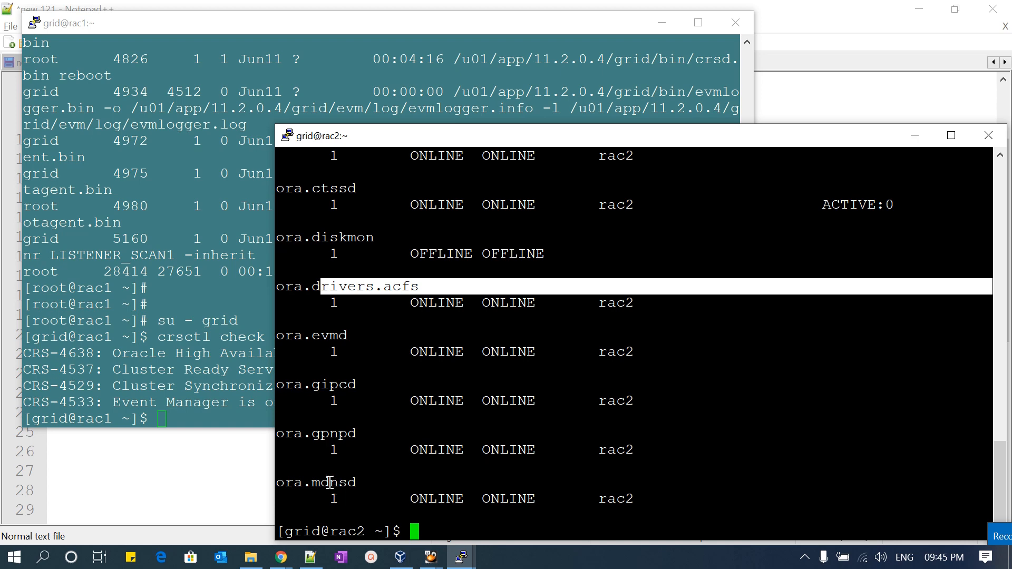
{"action": "scroll", "coordinate": [402, 319], "scroll_direction": "up", "scroll_amount": 8}
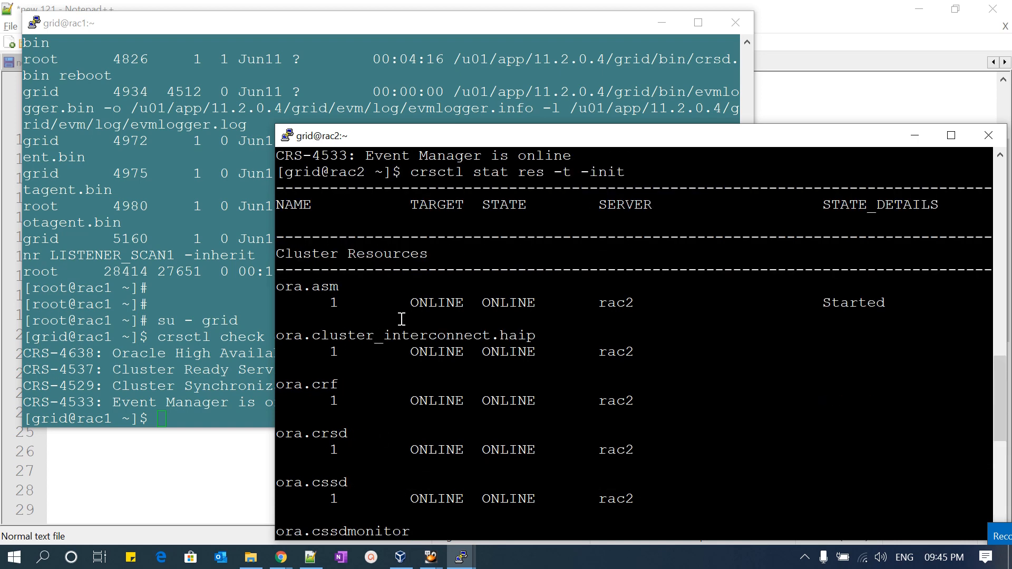
- Copy the crsctl stat res -t -init command from rac2, run it on rac1, and highlight the ora.diskmon entry
{"action": "left_click_drag", "start_coordinate": [402, 172], "coordinate": [644, 173]}
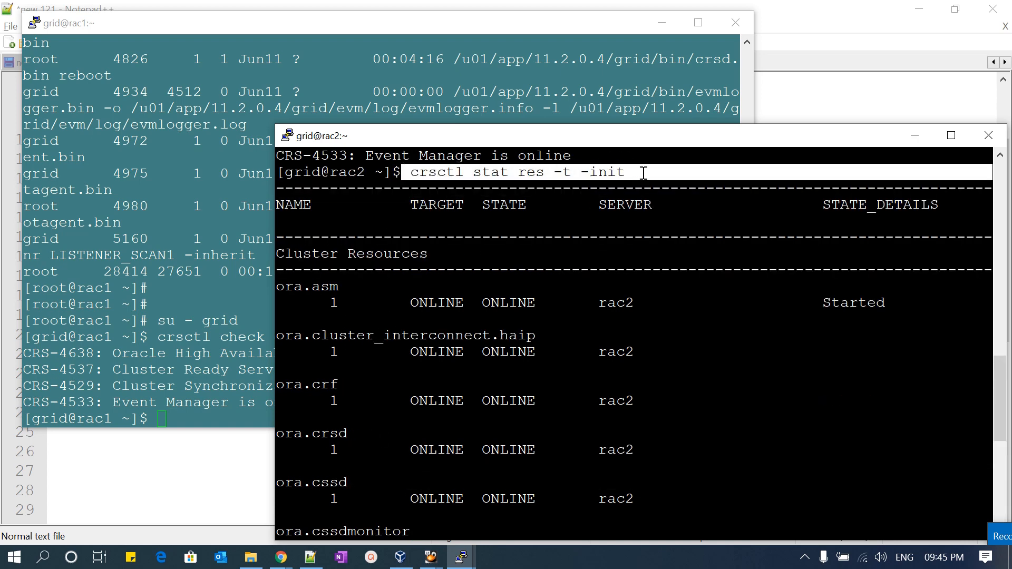
{"action": "left_click", "coordinate": [208, 260]}
{"action": "right_click", "coordinate": [208, 260]}
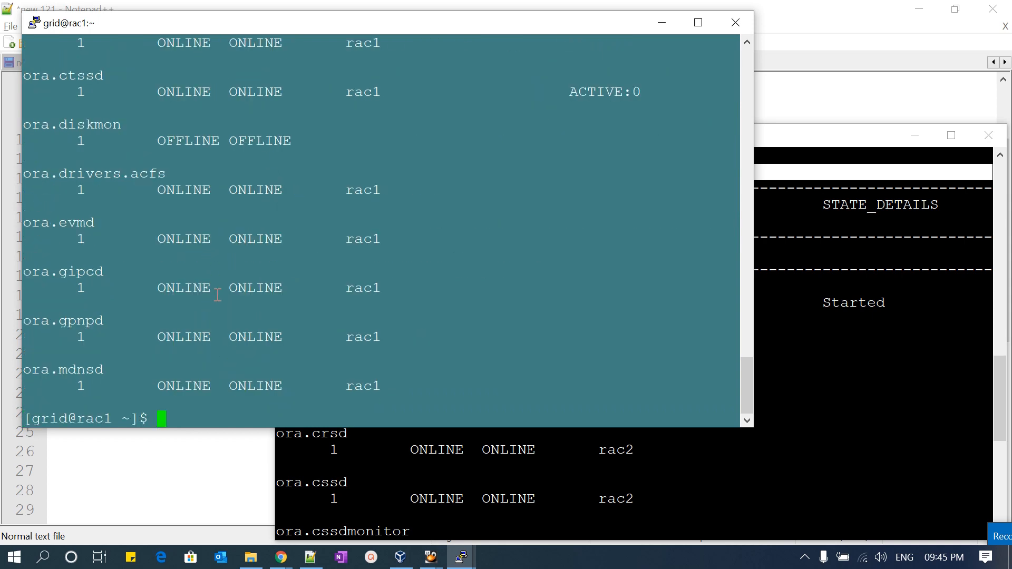
{"action": "scroll", "coordinate": [217, 295], "scroll_direction": "up", "scroll_amount": 8}
{"action": "scroll", "coordinate": [216, 277], "scroll_direction": "down", "scroll_amount": 8}
{"action": "left_click_drag", "start_coordinate": [50, 124], "coordinate": [372, 144]}
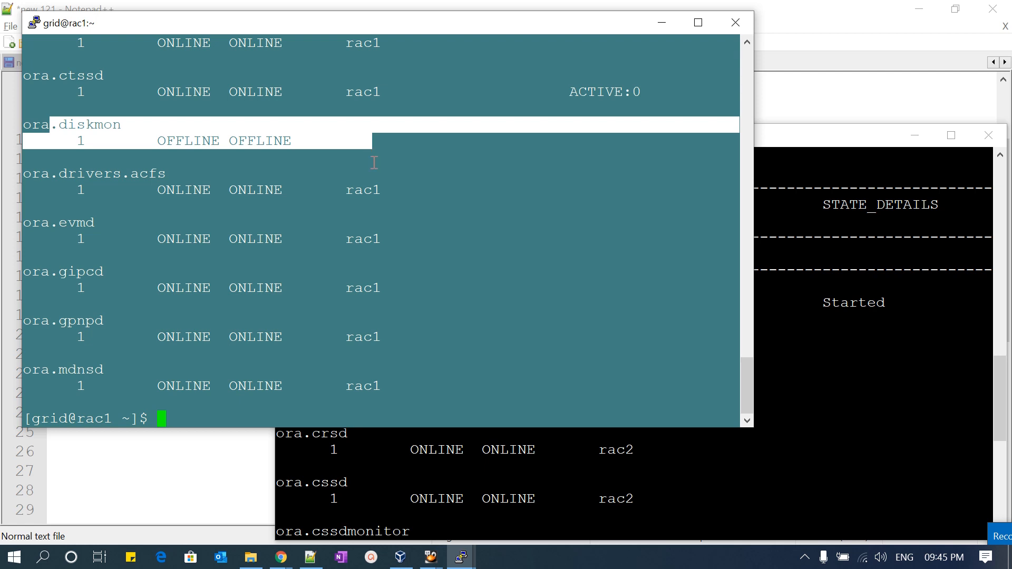
- Recall the last command on rac1, remove its -init option, and run it as crsctl stat res -t
{"action": "key", "text": "Return"}
{"action": "key", "text": "Return"}
{"action": "key", "text": "Up"}
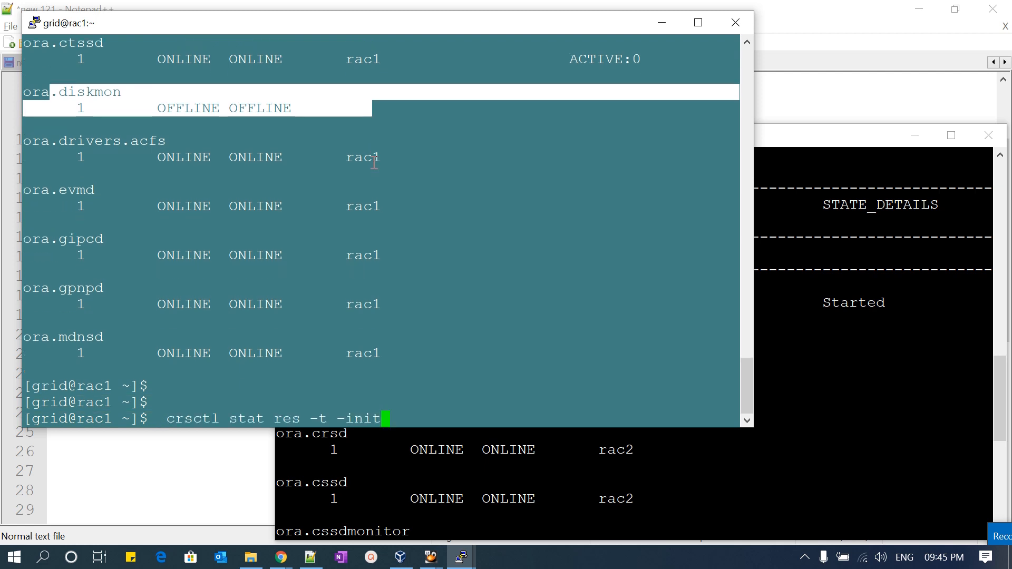
{"action": "key", "text": "BackSpace"}
{"action": "key", "text": "BackSpace"}
{"action": "key", "text": "BackSpace"}
{"action": "key", "text": "BackSpace"}
{"action": "key", "text": "BackSpace"}
{"action": "key", "text": "Return"}
- Examine the cluster resource list on rac1, highlighting the listener, DATA and RECO disk group, and ASM entries
{"action": "scroll", "coordinate": [246, 157], "scroll_direction": "up", "scroll_amount": 4}
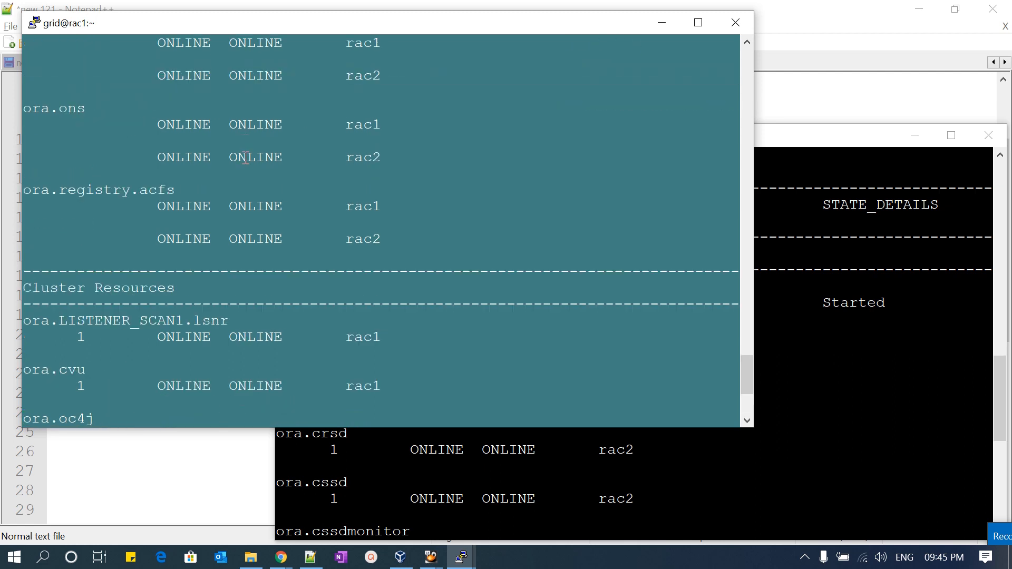
{"action": "scroll", "coordinate": [246, 157], "scroll_direction": "up", "scroll_amount": 4}
{"action": "scroll", "coordinate": [246, 157], "scroll_direction": "up", "scroll_amount": 4}
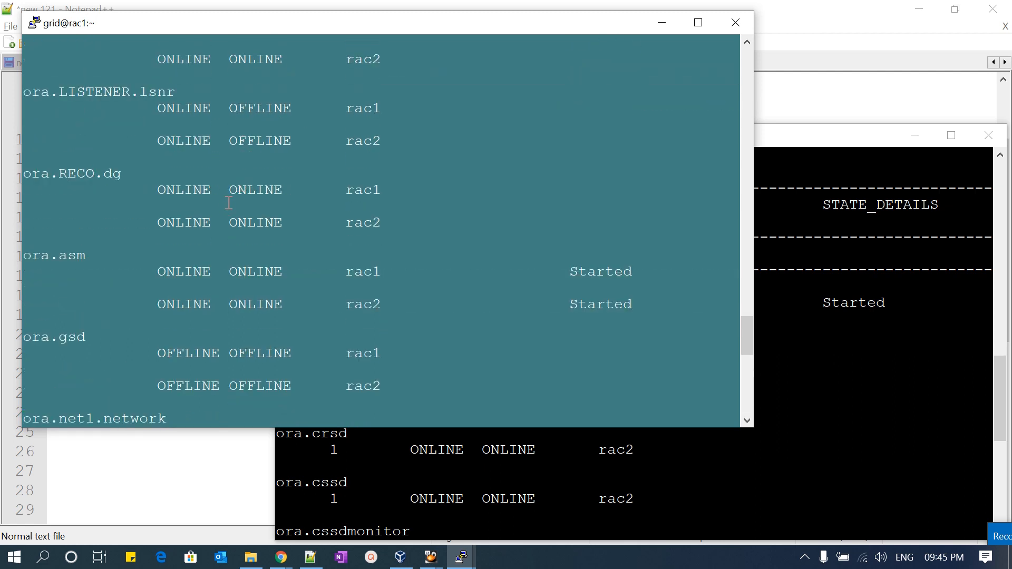
{"action": "scroll", "coordinate": [228, 203], "scroll_direction": "up", "scroll_amount": 4}
{"action": "scroll", "coordinate": [133, 281], "scroll_direction": "down", "scroll_amount": 4}
{"action": "left_click_drag", "start_coordinate": [50, 93], "coordinate": [165, 93]}
{"action": "scroll", "coordinate": [137, 137], "scroll_direction": "up", "scroll_amount": 4}
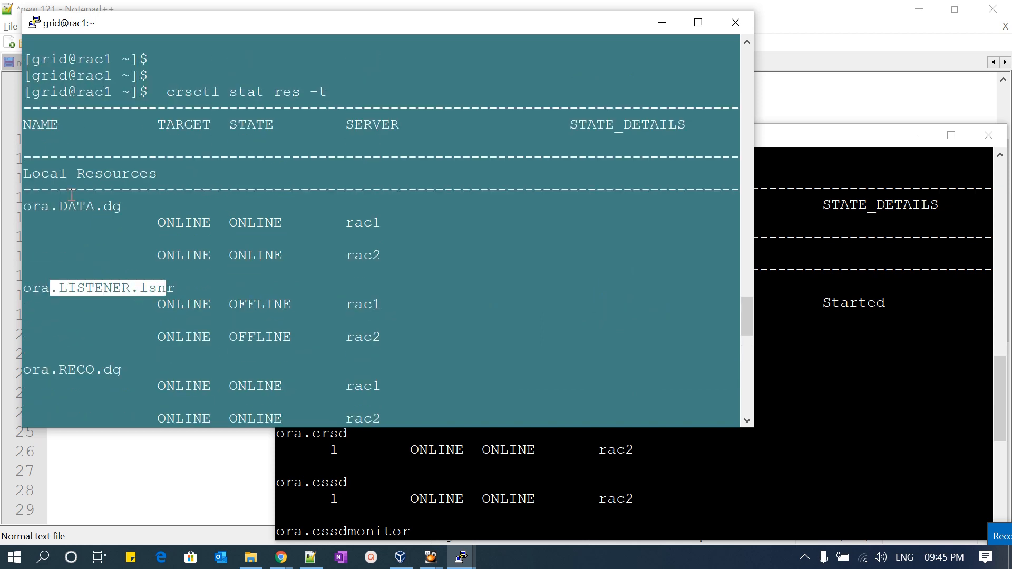
{"action": "left_click_drag", "start_coordinate": [54, 200], "coordinate": [189, 240]}
{"action": "scroll", "coordinate": [188, 240], "scroll_direction": "down", "scroll_amount": 4}
{"action": "scroll", "coordinate": [189, 240], "scroll_direction": "down", "scroll_amount": 4}
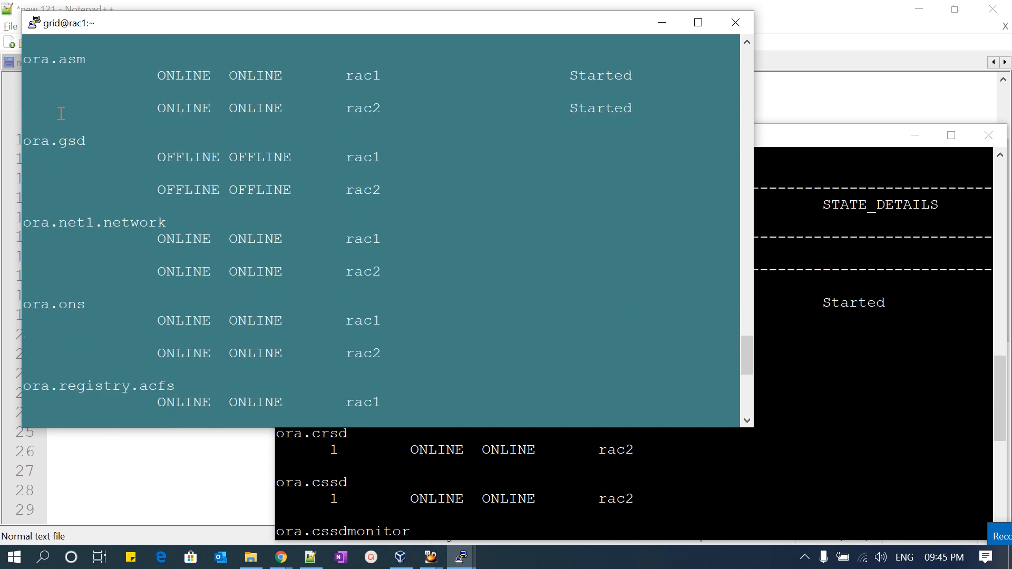
{"action": "scroll", "coordinate": [60, 113], "scroll_direction": "up", "scroll_amount": 4}
{"action": "left_click_drag", "start_coordinate": [50, 176], "coordinate": [337, 224]}
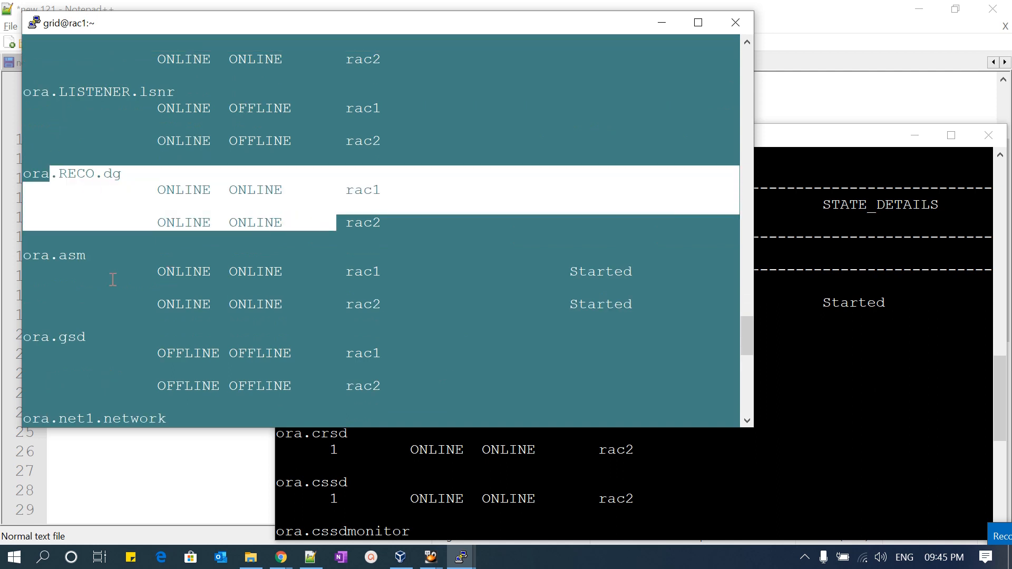
{"action": "left_click_drag", "start_coordinate": [54, 260], "coordinate": [360, 303]}
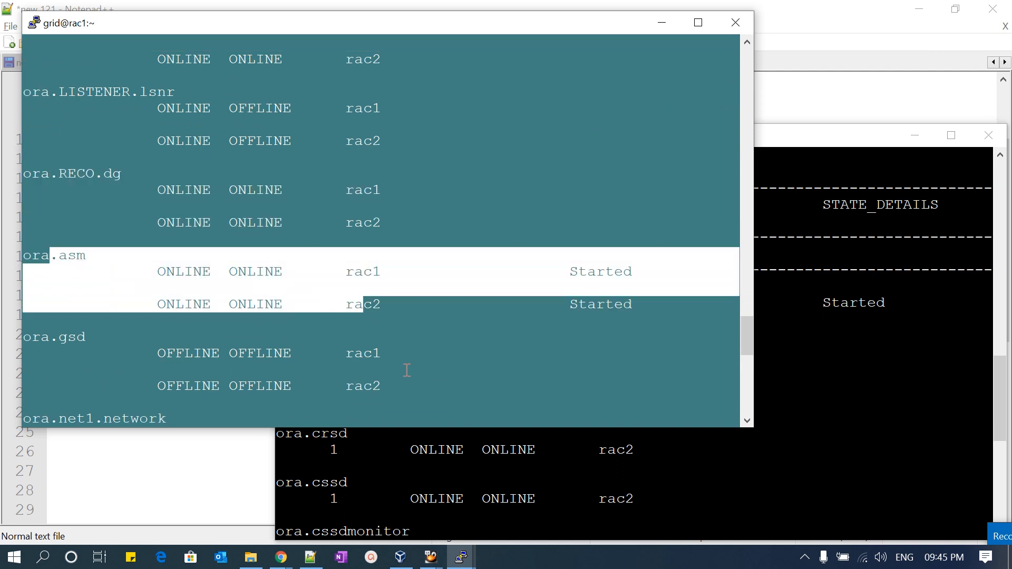
{"action": "scroll", "coordinate": [454, 380], "scroll_direction": "down", "scroll_amount": 3}
{"action": "scroll", "coordinate": [462, 479], "scroll_direction": "down", "scroll_amount": 2}
- List the cluster resources on rac2 by running crsctl stat res -t and review the local resources
{"action": "left_click", "coordinate": [463, 478]}
{"action": "key", "text": "Up"}
{"action": "key", "text": "BackSpace"}
{"action": "key", "text": "BackSpace"}
{"action": "key", "text": "BackSpace"}
{"action": "key", "text": "BackSpace"}
{"action": "key", "text": "BackSpace"}
{"action": "key", "text": "BackSpace"}
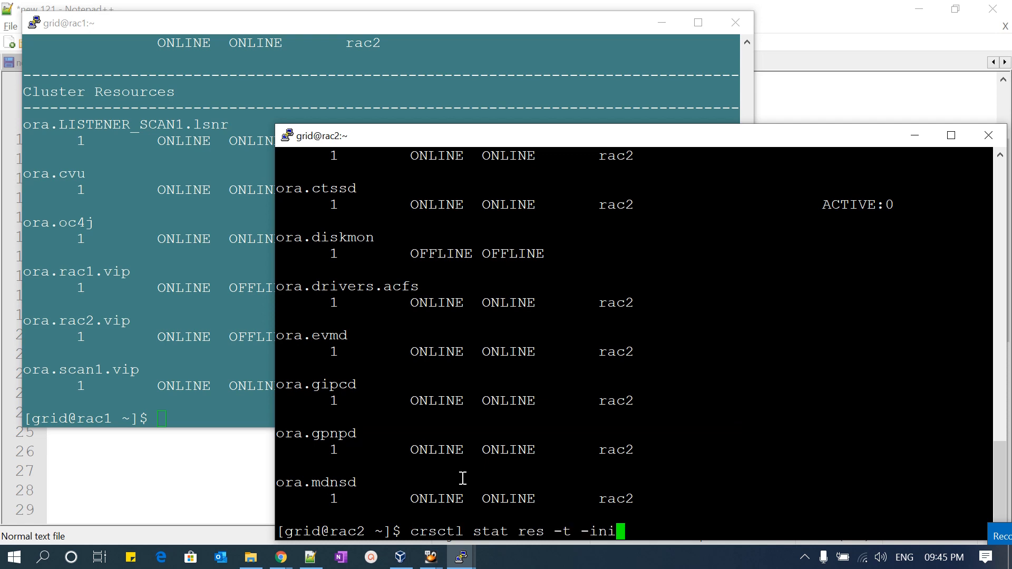
{"action": "key", "text": "Return"}
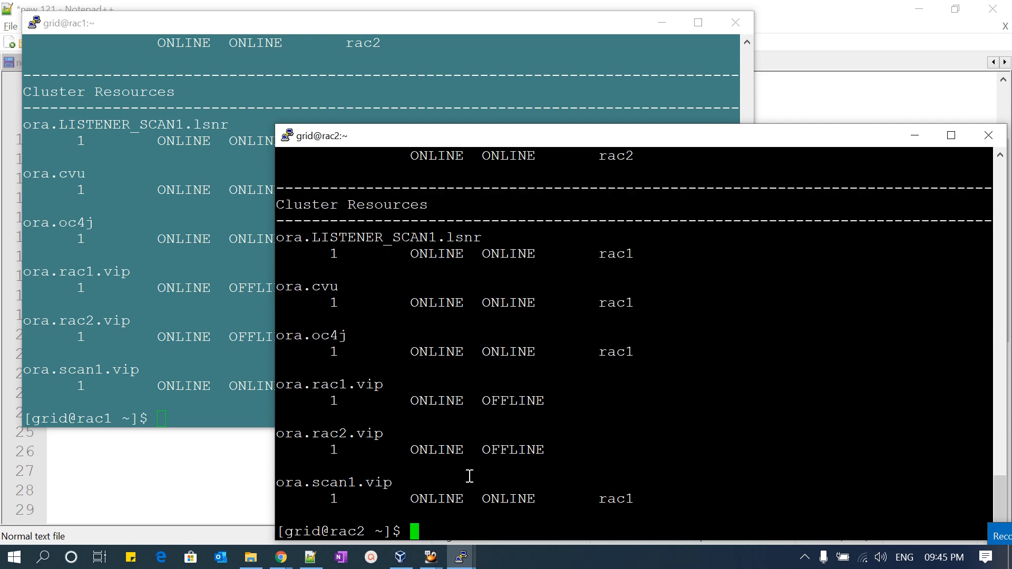
{"action": "scroll", "coordinate": [472, 413], "scroll_direction": "up", "scroll_amount": 10}
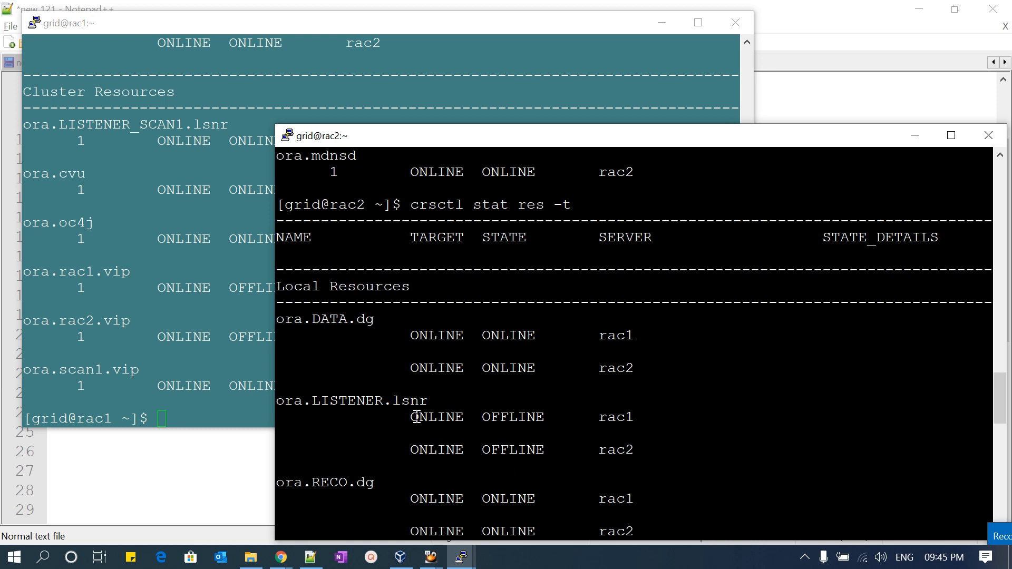
- Highlight the ora.LISTENER.lsnr entries for both nodes in the rac2 and rac1 resource lists
{"action": "left_click_drag", "start_coordinate": [414, 416], "coordinate": [635, 452]}
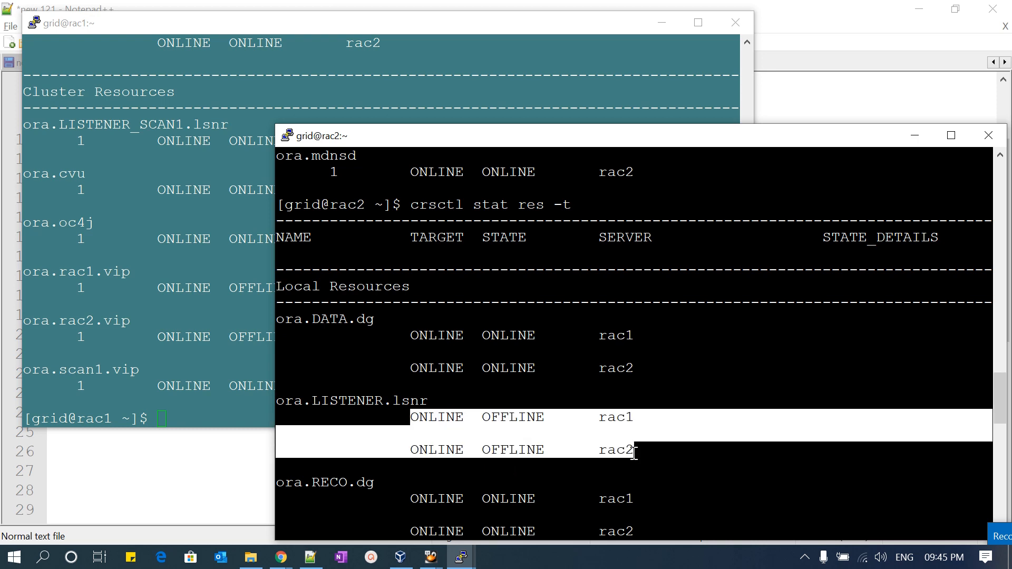
{"action": "left_click", "coordinate": [90, 235]}
{"action": "scroll", "coordinate": [90, 233], "scroll_direction": "up", "scroll_amount": 10}
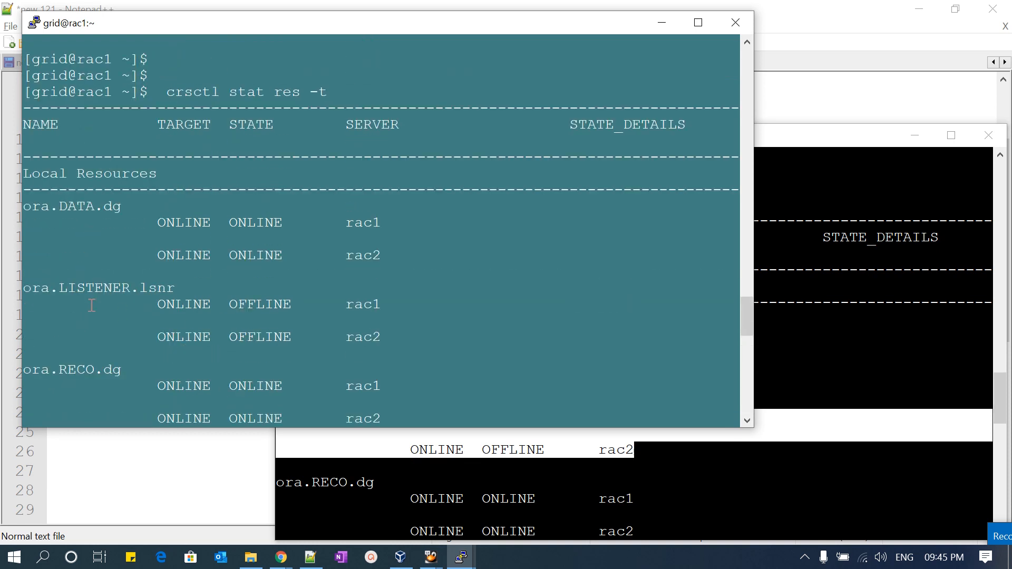
{"action": "left_click_drag", "start_coordinate": [61, 291], "coordinate": [469, 334]}
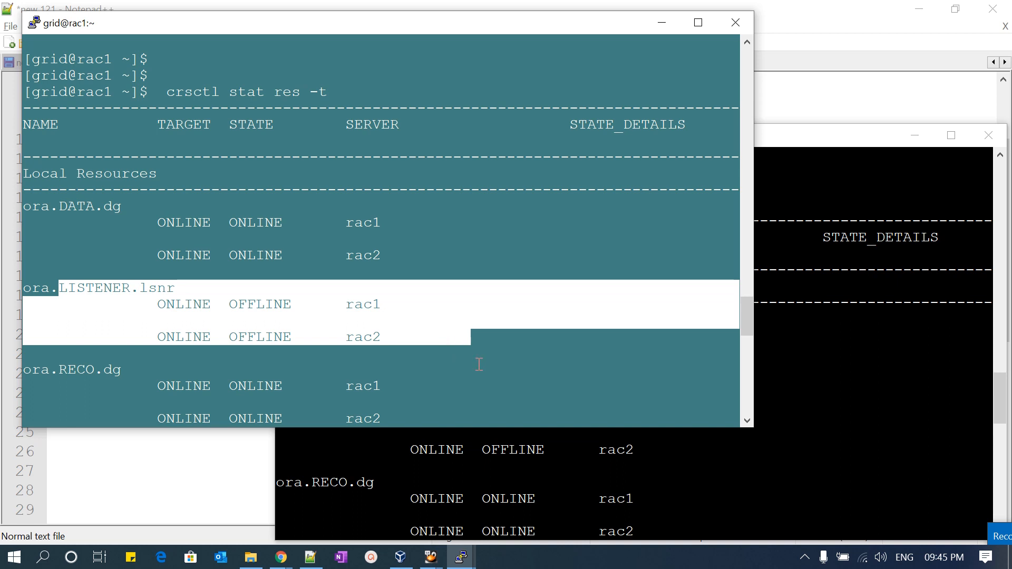
- Check the listener on rac1 by running lsnrctl status
{"action": "scroll", "coordinate": [478, 364], "scroll_direction": "down", "scroll_amount": 10}
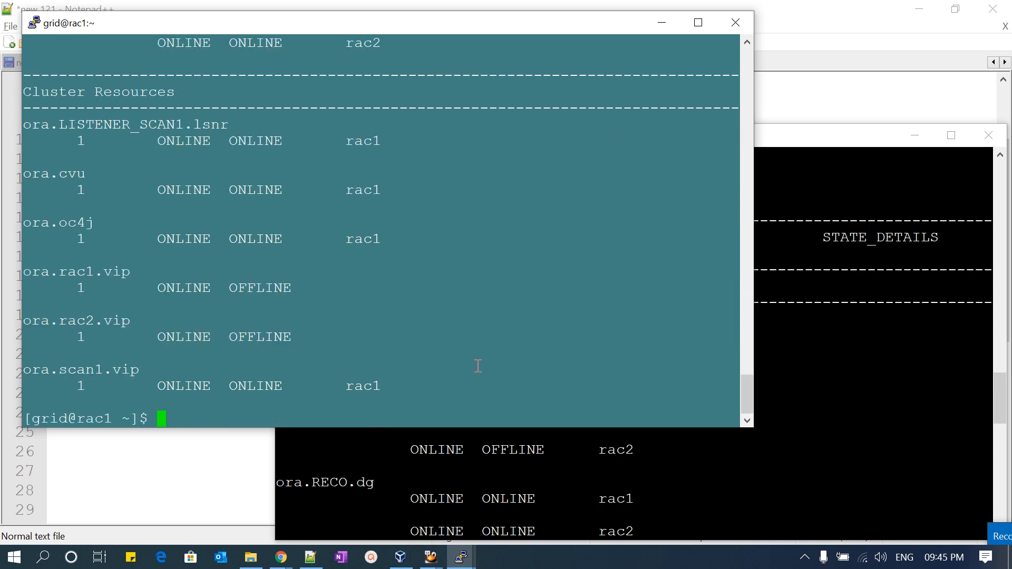
{"action": "type", "text": "lsnrctl statu"}
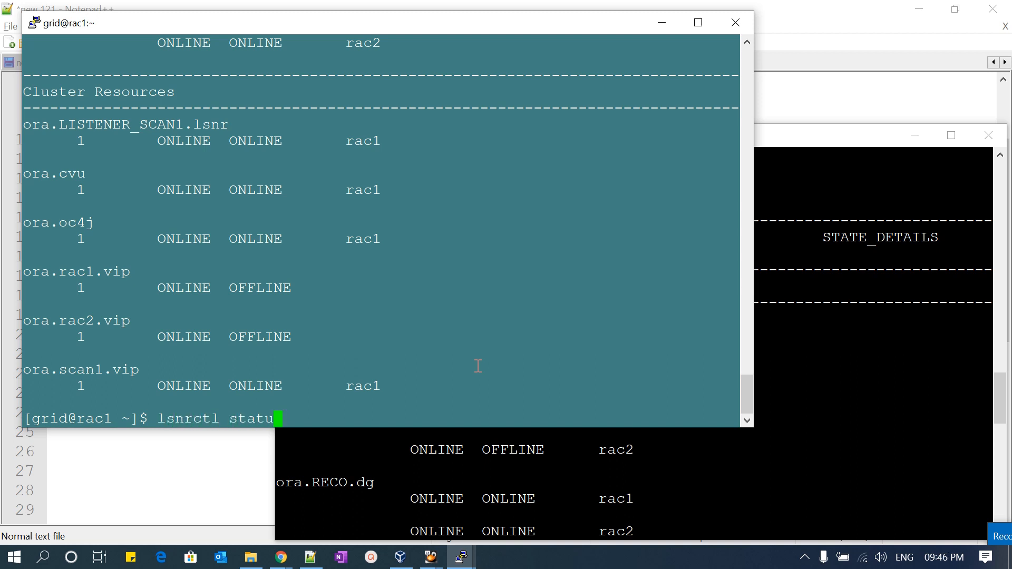
{"action": "type", "text": "s"}
{"action": "key", "text": "Return"}
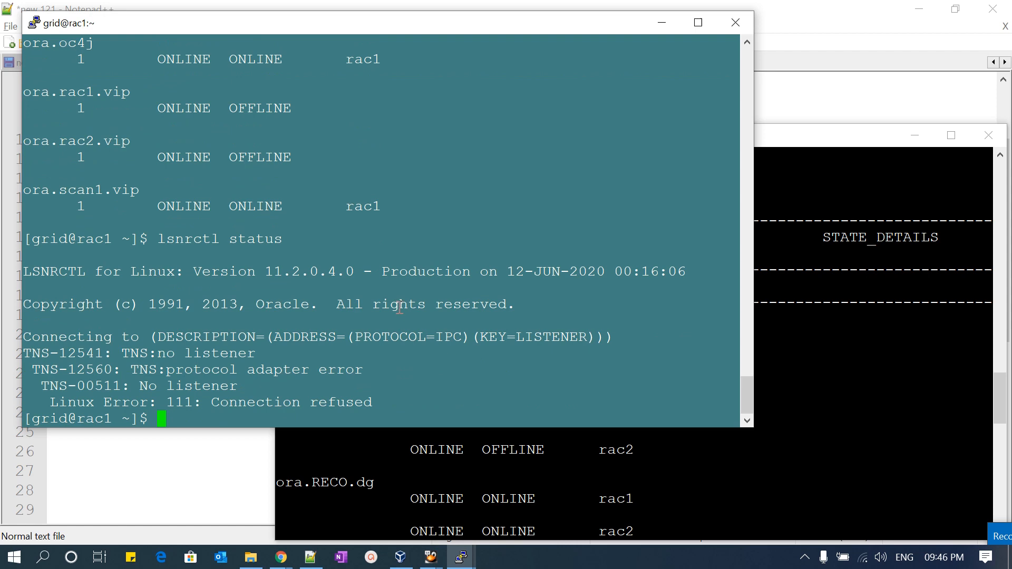
- Recall the last command on rac1 and change it to lsnrctl start to start the listener
{"action": "key", "text": "Up"}
{"action": "key", "text": "BackSpace"}
{"action": "key", "text": "BackSpace"}
{"action": "key", "text": "BackSpace"}
{"action": "key", "text": "BackSpace"}
{"action": "key", "text": "BackSpace"}
{"action": "type", "text": "a"}
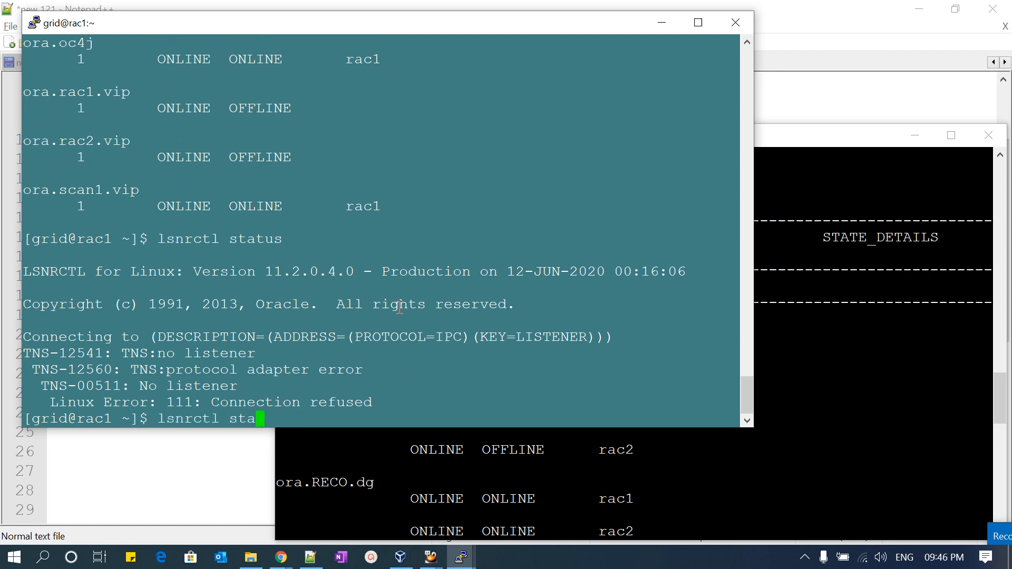
{"action": "type", "text": "rt"}
{"action": "key", "text": "Return"}
- Switch to the rac2 session and check its listener by running lsnrctl status
{"action": "left_click", "coordinate": [911, 496]}
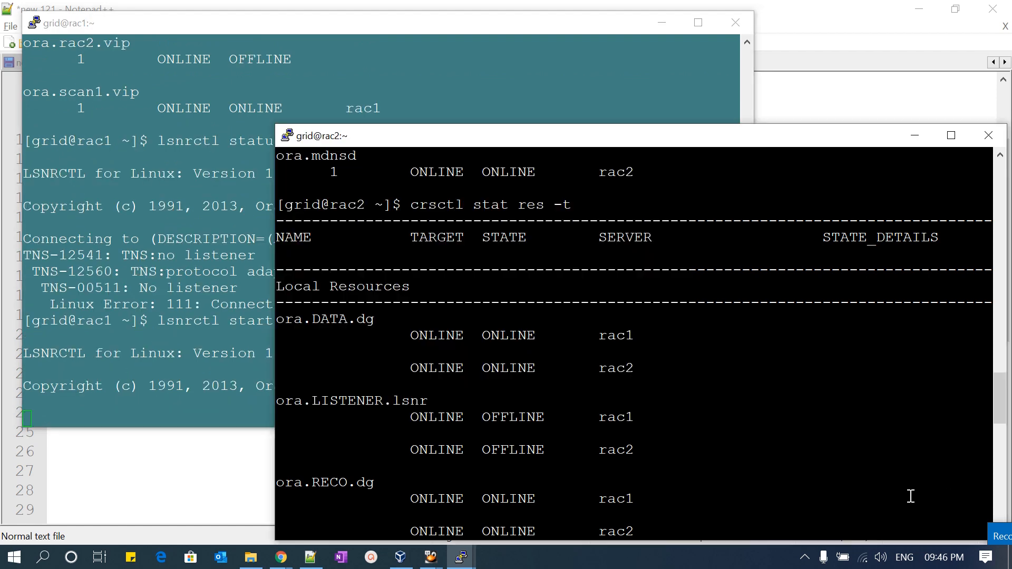
{"action": "scroll", "coordinate": [770, 495], "scroll_direction": "down", "scroll_amount": 15}
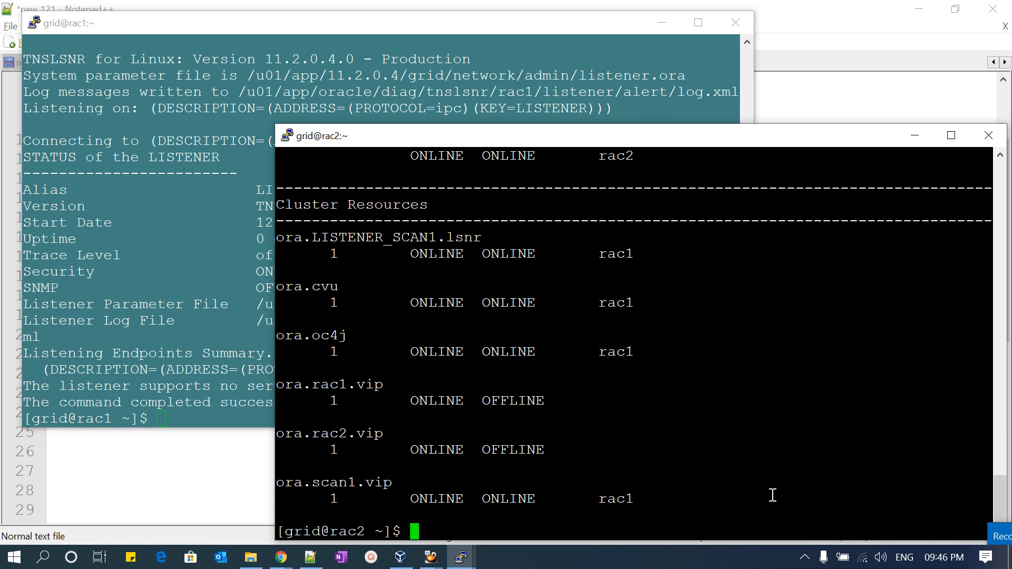
{"action": "left_click", "coordinate": [270, 395]}
{"action": "left_click", "coordinate": [469, 511]}
{"action": "type", "text": "lsnrctl statu"}
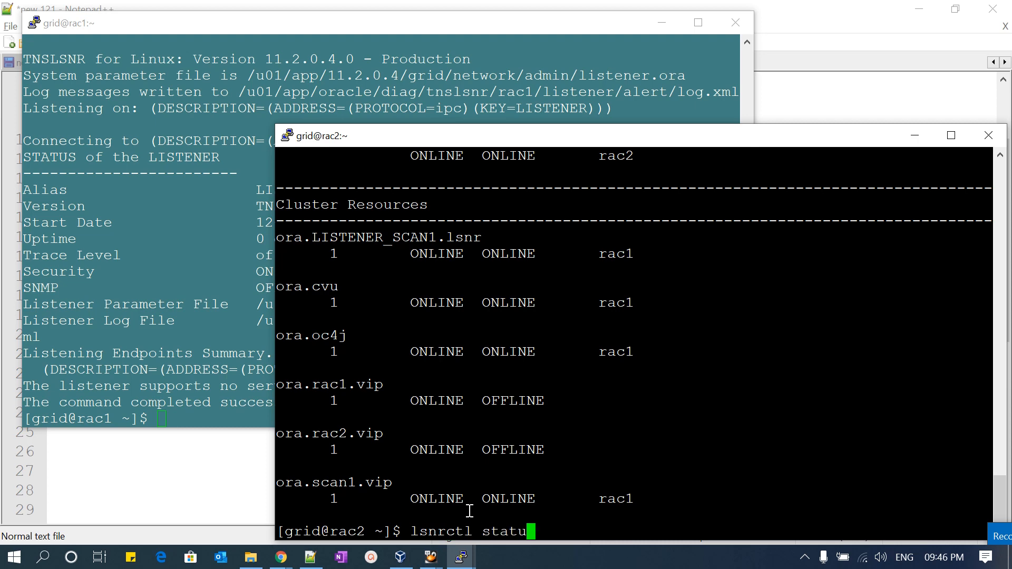
{"action": "key", "text": "BackSpace"}
{"action": "type", "text": "s"}
{"action": "key", "text": "Return"}
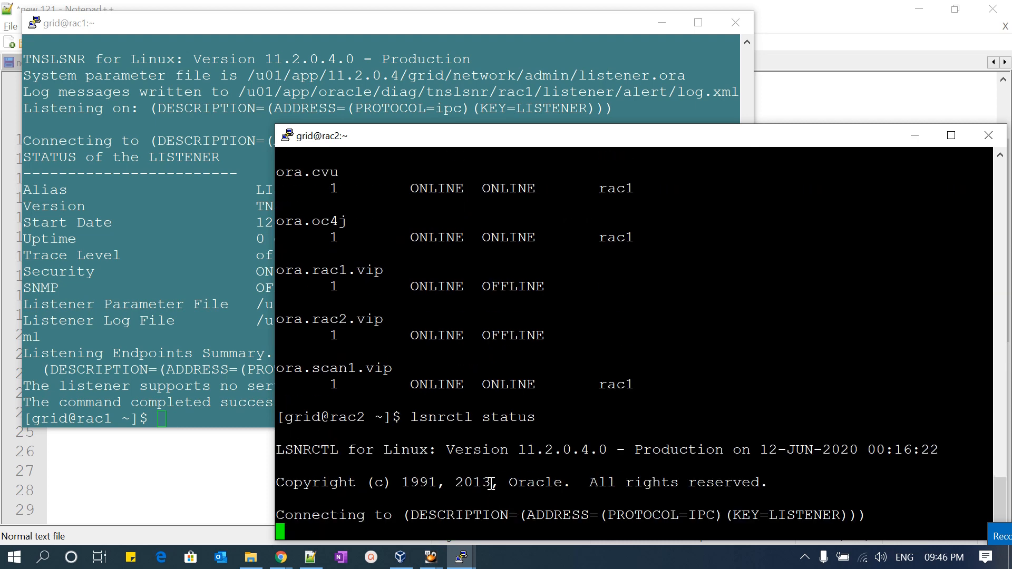
- Start the listener on rac2 by editing the recalled command to lsnrctl start and running it
{"action": "key", "text": "Up"}
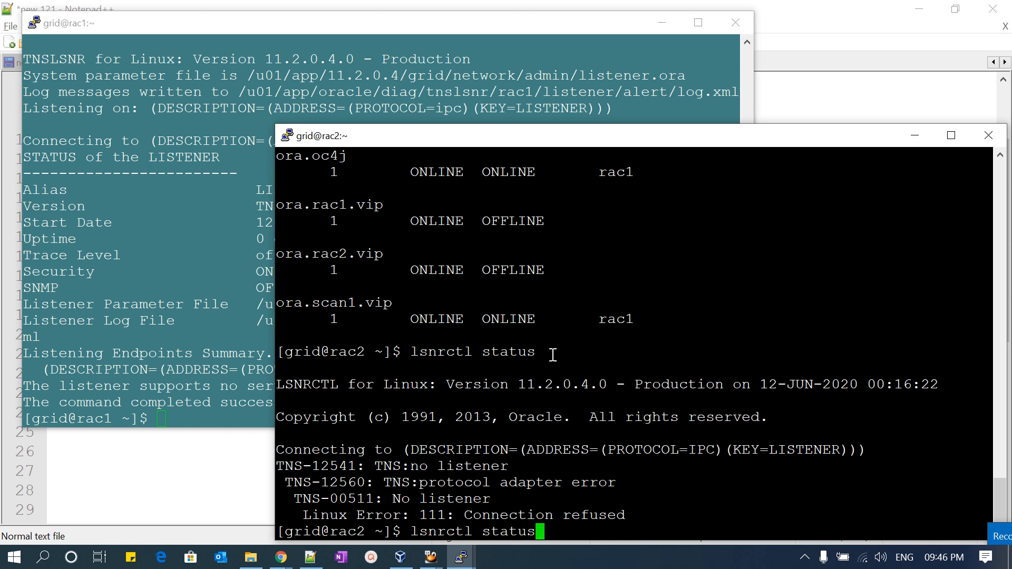
{"action": "key", "text": "BackSpace"}
{"action": "key", "text": "BackSpace"}
{"action": "key", "text": "BackSpace"}
{"action": "type", "text": "rt"}
{"action": "key", "text": "Return"}
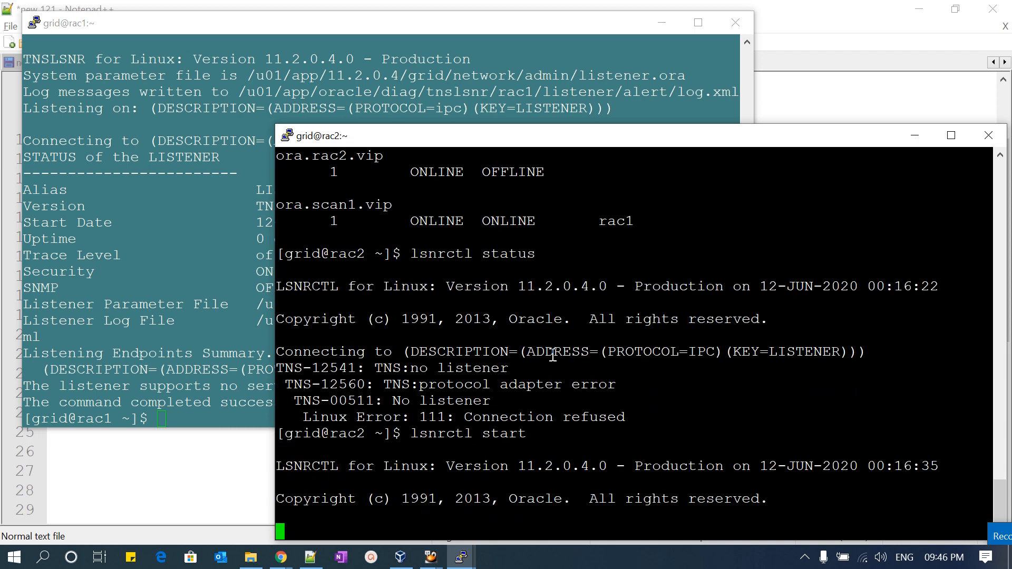
- Paste and run crsctl stat res -t on rac1, and highlight the ora.LISTENER.lsnr entry for rac1
{"action": "left_click", "coordinate": [205, 364]}
{"action": "right_click", "coordinate": [205, 364]}
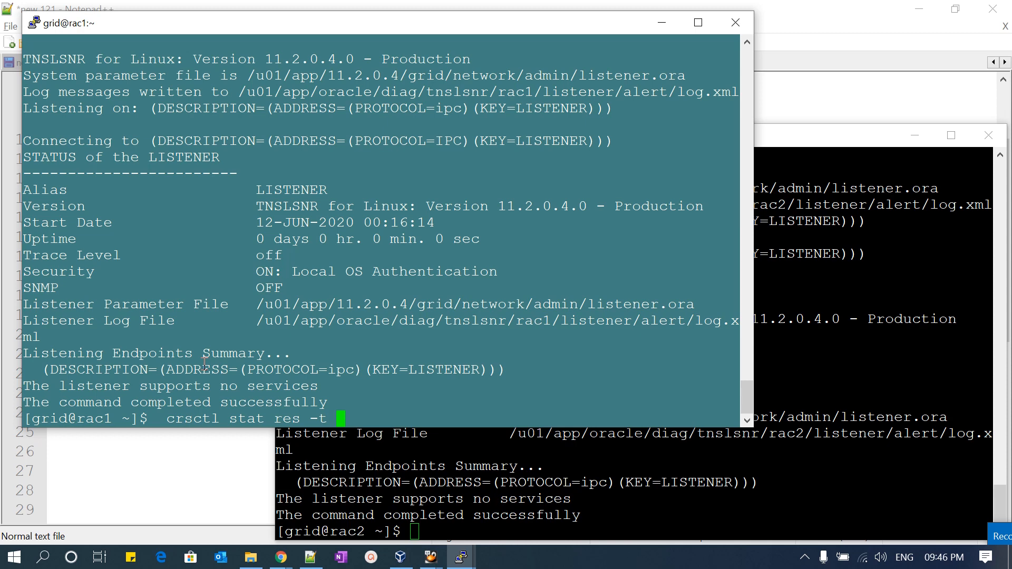
{"action": "key", "text": "Return"}
{"action": "scroll", "coordinate": [211, 353], "scroll_direction": "up", "scroll_amount": 5}
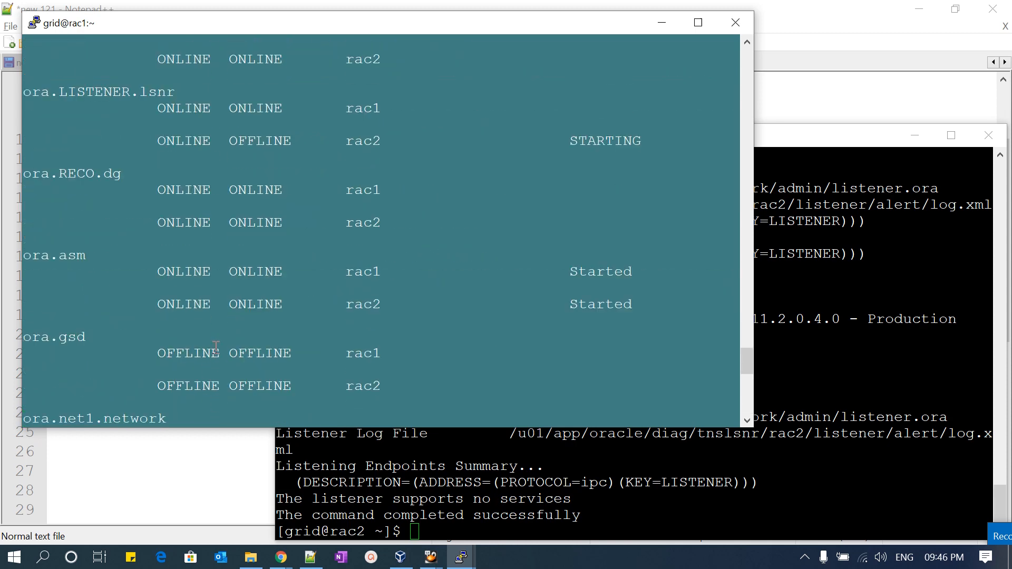
{"action": "scroll", "coordinate": [215, 348], "scroll_direction": "up", "scroll_amount": 4}
{"action": "left_click_drag", "start_coordinate": [233, 304], "coordinate": [390, 304]}
{"action": "left_click_drag", "start_coordinate": [63, 290], "coordinate": [299, 306]}
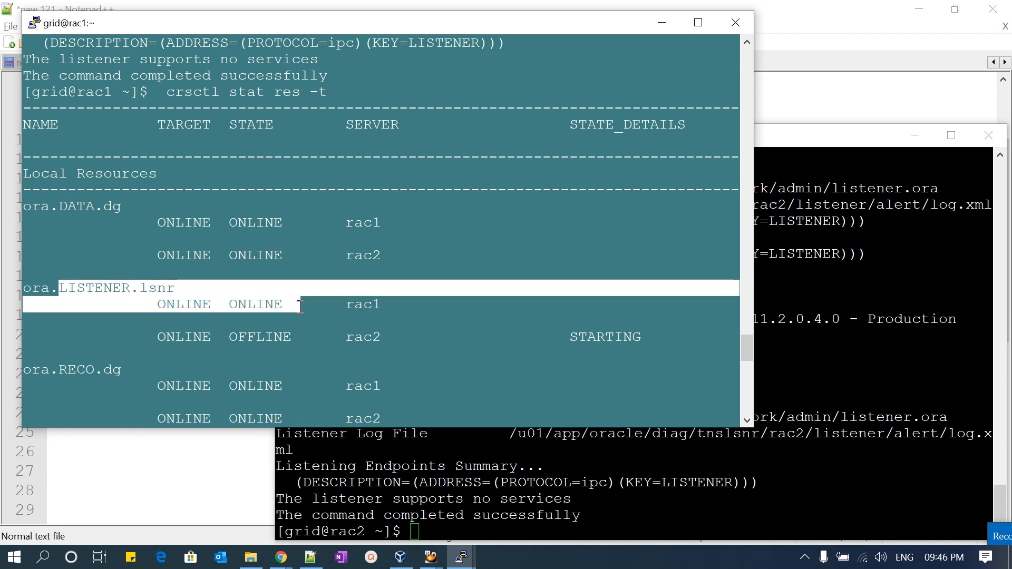
- Rerun crsctl stat res -t from the command history on rac2 and highlight the ora.LISTENER.lsnr entries
{"action": "left_click", "coordinate": [853, 408]}
{"action": "key", "text": "Up"}
{"action": "key", "text": "Up"}
{"action": "key", "text": "Up"}
{"action": "key", "text": "Up"}
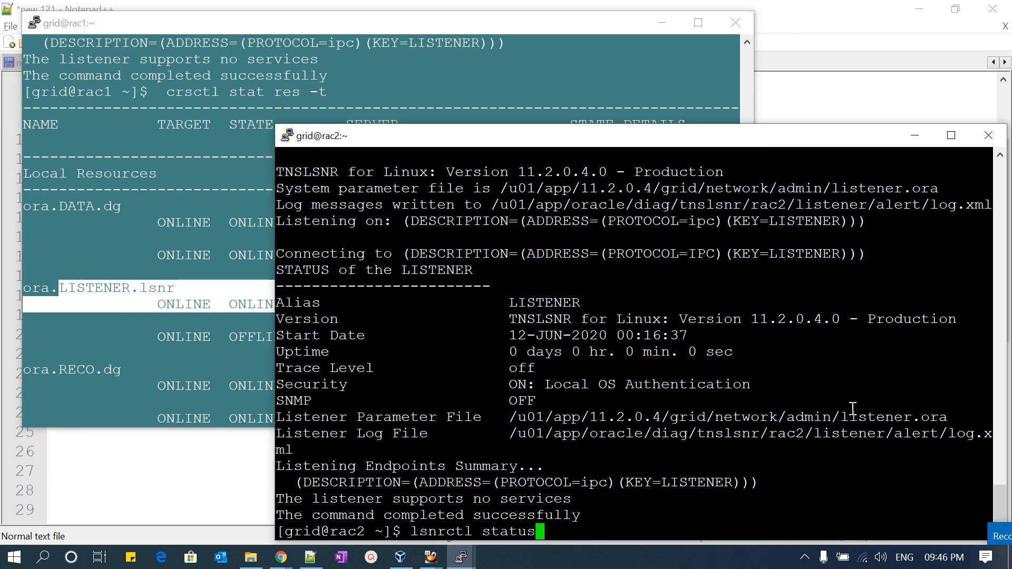
{"action": "key", "text": "Down"}
{"action": "key", "text": "Return"}
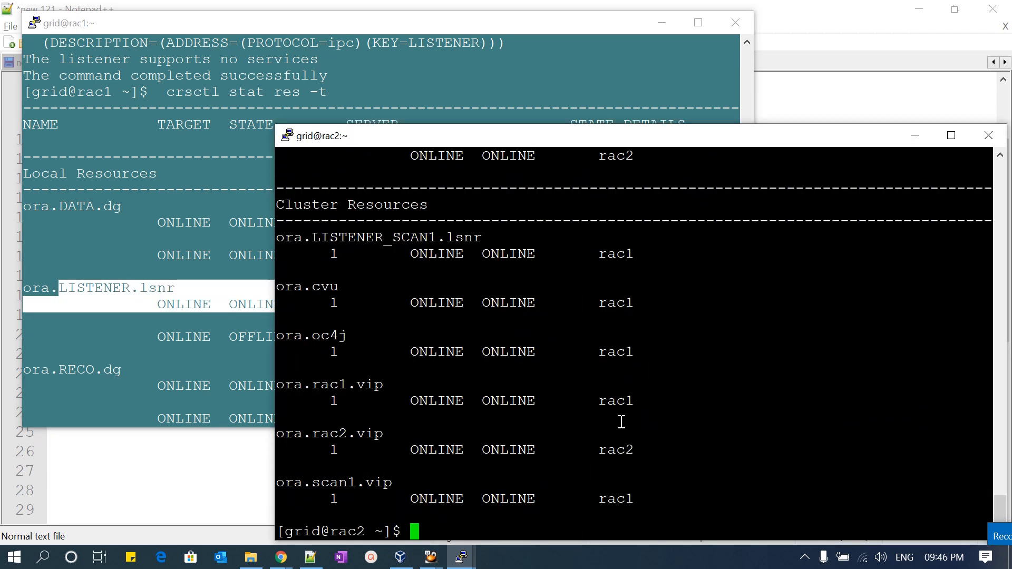
{"action": "scroll", "coordinate": [622, 416], "scroll_direction": "up", "scroll_amount": 12}
{"action": "scroll", "coordinate": [622, 422], "scroll_direction": "up", "scroll_amount": 4}
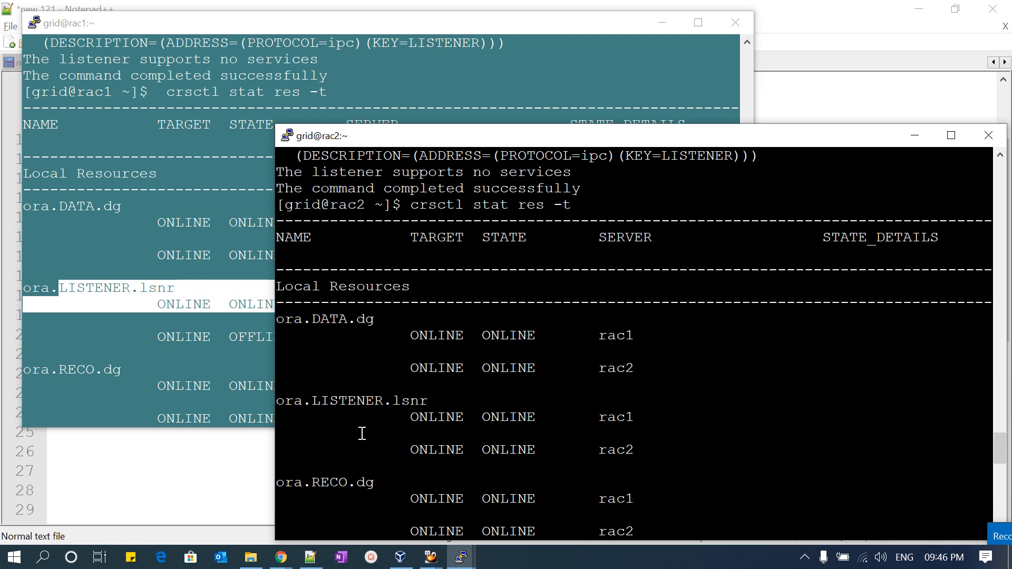
{"action": "left_click_drag", "start_coordinate": [304, 400], "coordinate": [687, 445]}
- Examine the remaining local and cluster resources on rac2, including the VIPs, and compare them with the list on rac1
{"action": "scroll", "coordinate": [659, 437], "scroll_direction": "down", "scroll_amount": 8}
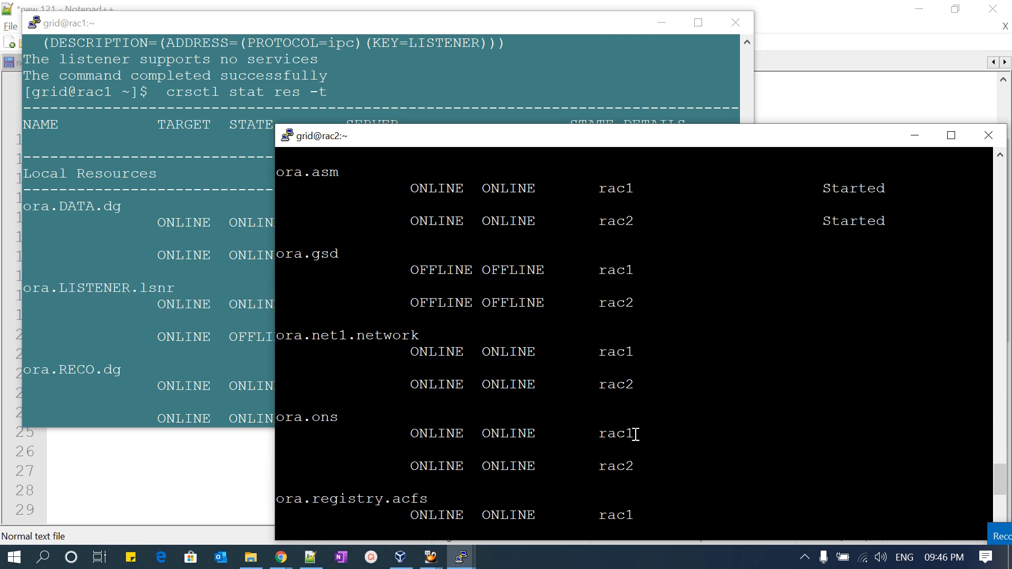
{"action": "scroll", "coordinate": [588, 427], "scroll_direction": "down", "scroll_amount": 3}
{"action": "scroll", "coordinate": [590, 430], "scroll_direction": "down", "scroll_amount": 4}
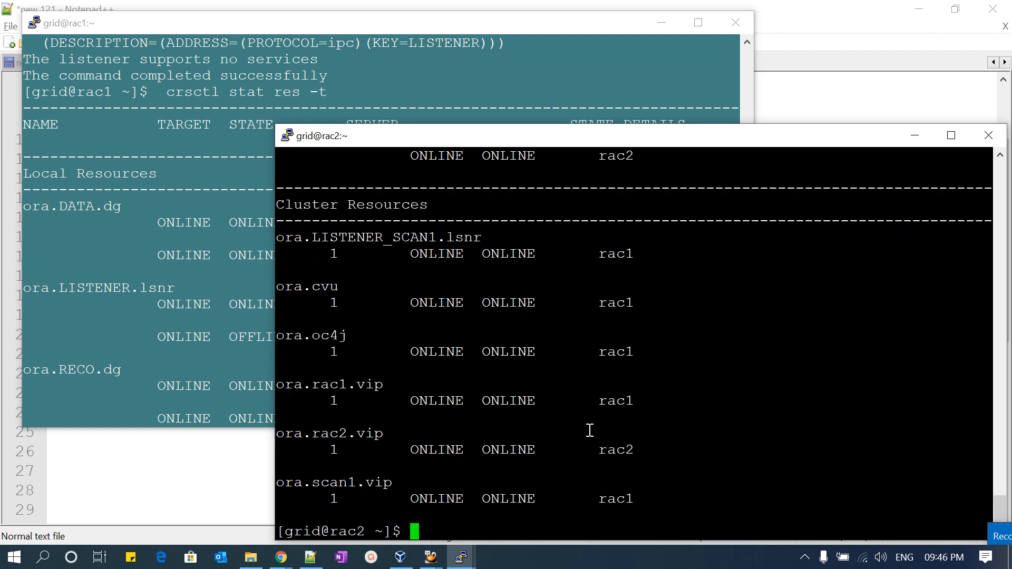
{"action": "scroll", "coordinate": [590, 430], "scroll_direction": "up", "scroll_amount": 2}
{"action": "scroll", "coordinate": [585, 448], "scroll_direction": "down", "scroll_amount": 2}
{"action": "left_click", "coordinate": [219, 300]}
{"action": "scroll", "coordinate": [223, 293], "scroll_direction": "down", "scroll_amount": 7}
{"action": "left_click", "coordinate": [788, 379]}
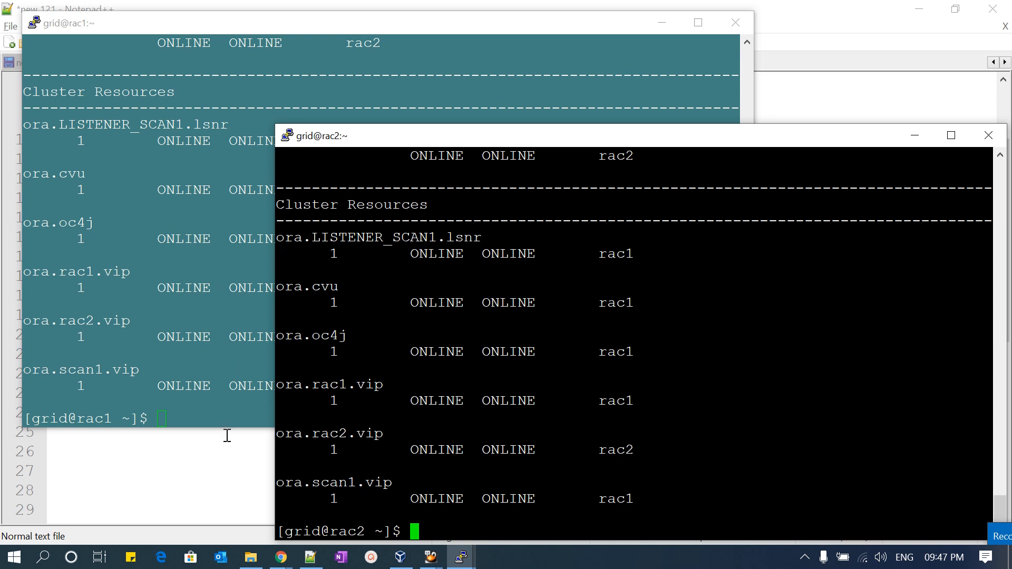
- Switch to the rac1 VirtualBox machine and change the oracle user's directory to /Softwares/11.2.0.4.0/Linux/database/
{"action": "mouse_move", "coordinate": [431, 562]}
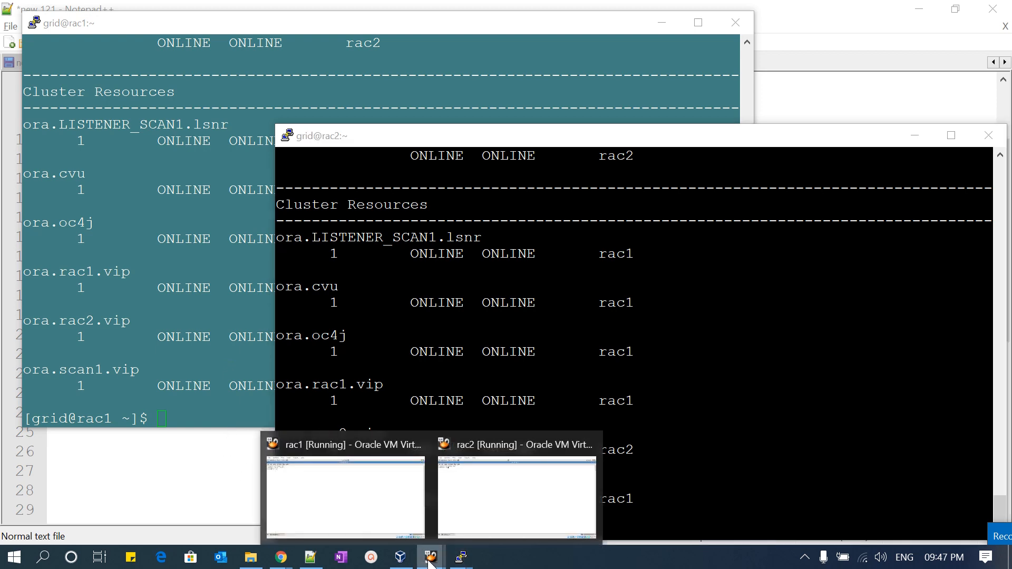
{"action": "left_click", "coordinate": [380, 515]}
{"action": "key", "text": "Return"}
{"action": "key", "text": "Return"}
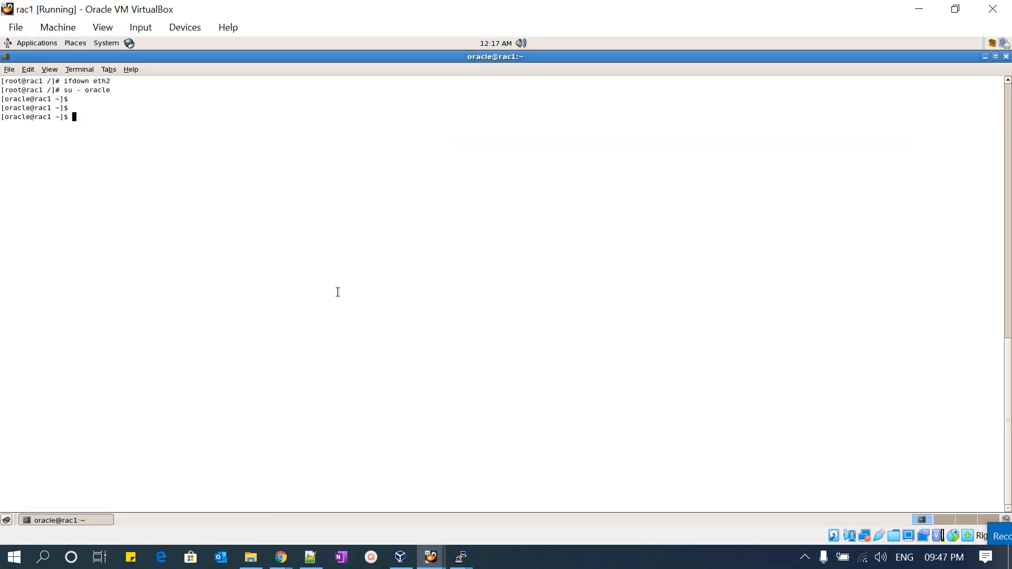
{"action": "type", "text": "cd /S"}
{"action": "key", "text": "Tab"}
{"action": "type", "text": "1"}
{"action": "key", "text": "Tab"}
{"action": "type", "text": "L"}
{"action": "key", "text": "Tab"}
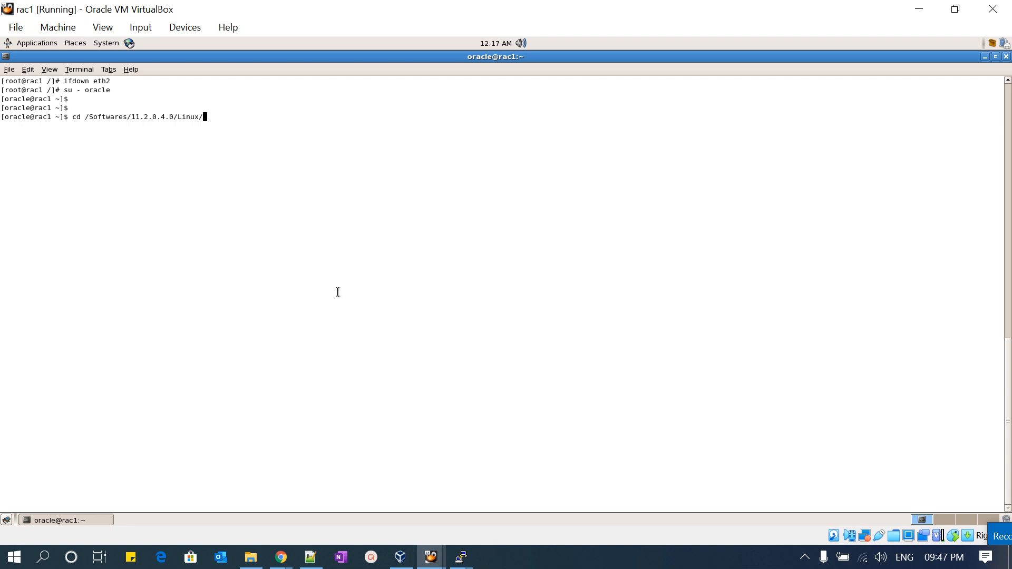
{"action": "type", "text": "da"}
{"action": "key", "text": "Tab"}
{"action": "key", "text": "Return"}
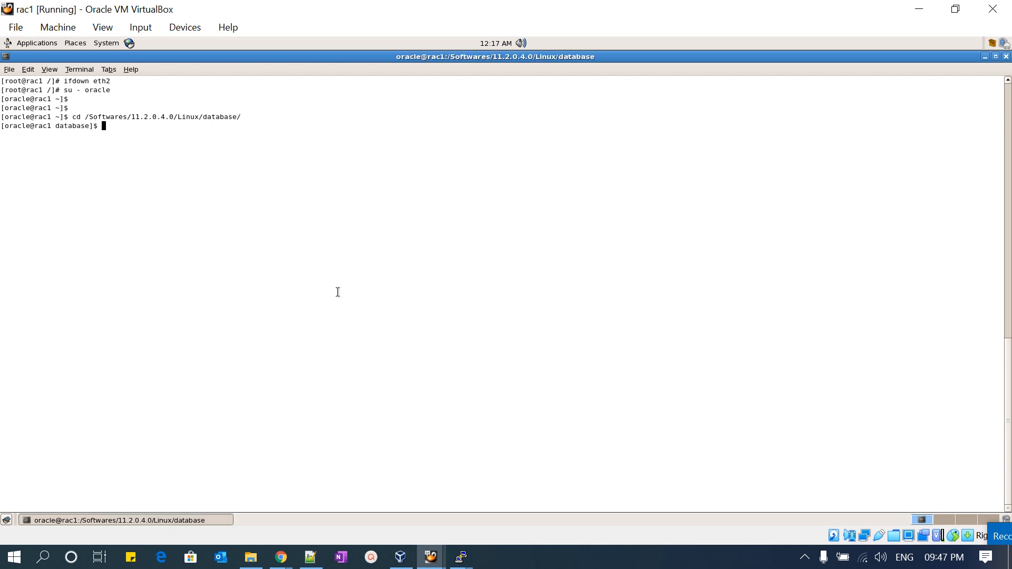
- Print the working directory with pwd and list its files with ls -ltrh
{"action": "type", "text": "pwd"}
{"action": "key", "text": "Return"}
{"action": "type", "text": "ls -ltrh"}
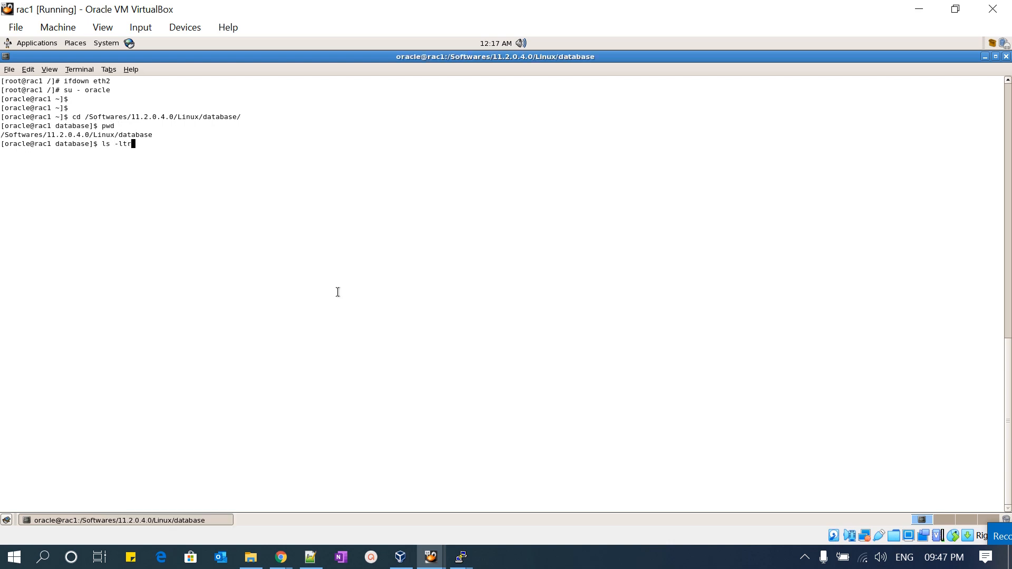
{"action": "key", "text": "Return"}
- Launch the Oracle Universal Installer by running ./runInstaller from the database directory
{"action": "type", "text": "./ru"}
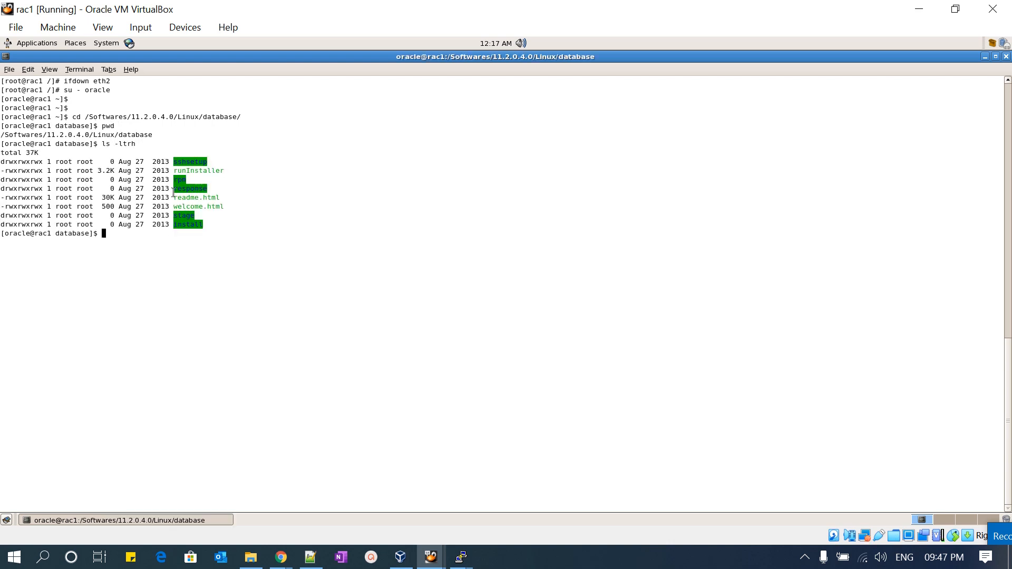
{"action": "key", "text": "Tab"}
{"action": "key", "text": "Return"}
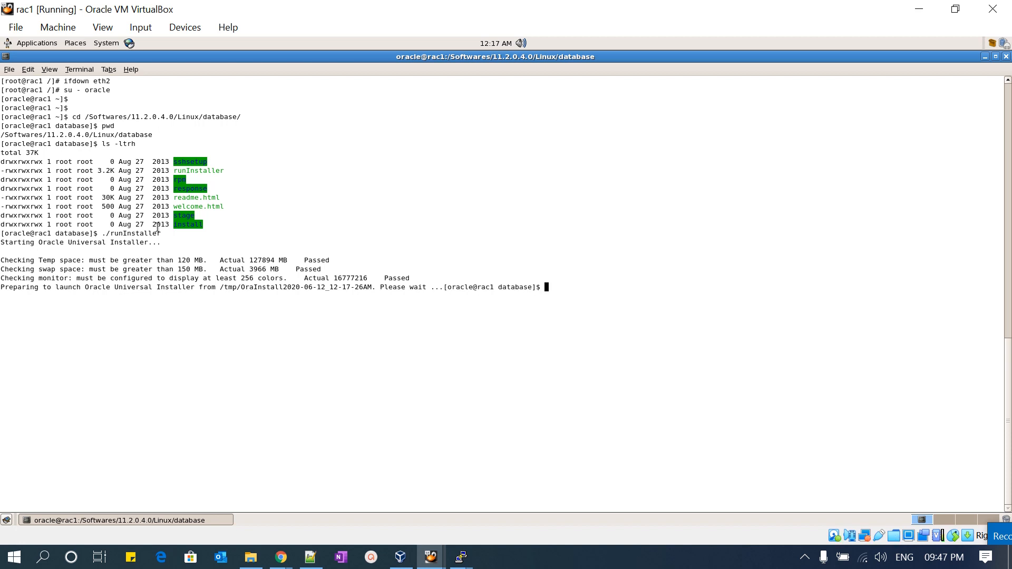
{"action": "key", "text": "Return"}
{"action": "key", "text": "Return"}
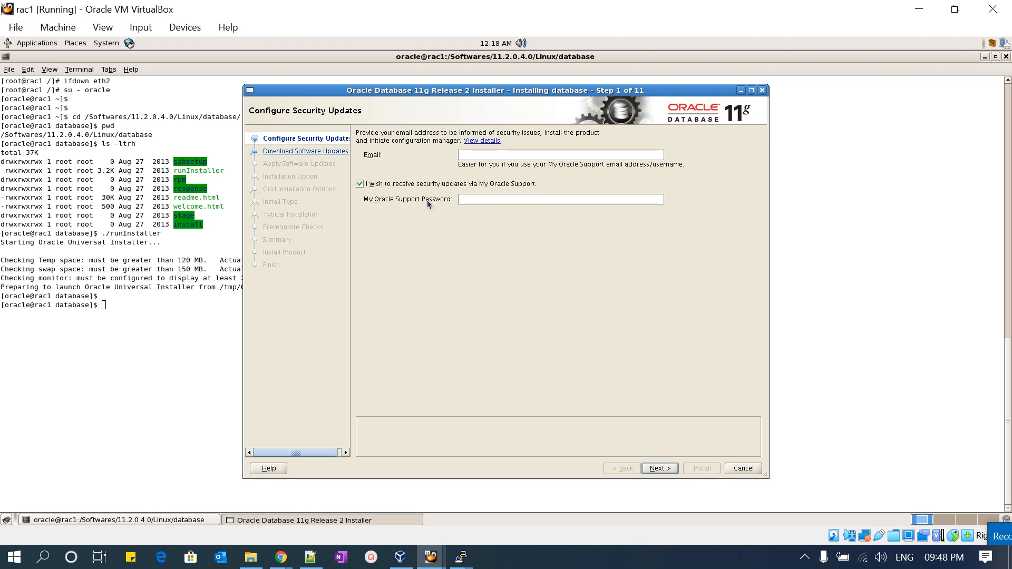
- Decline My Oracle Support security updates without giving an email address, choose Skip software updates, and proceed to the installation options
{"action": "left_click", "coordinate": [360, 185]}
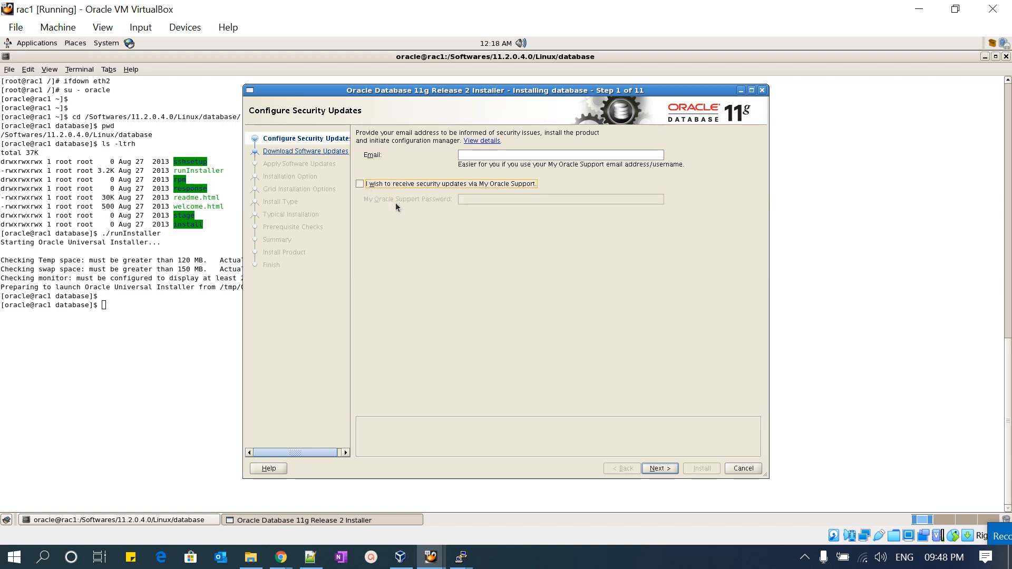
{"action": "left_click", "coordinate": [657, 468]}
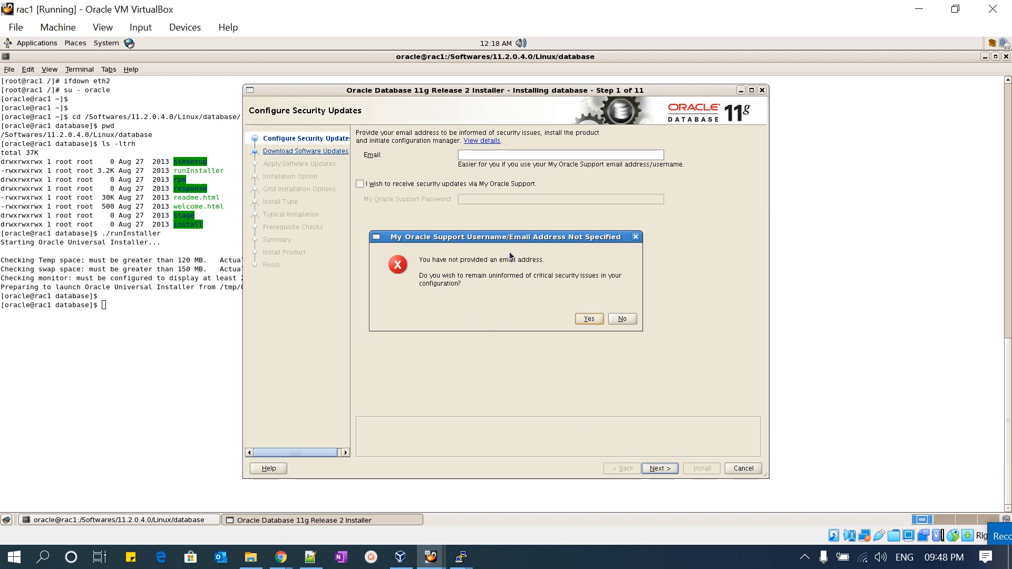
{"action": "left_click", "coordinate": [584, 320]}
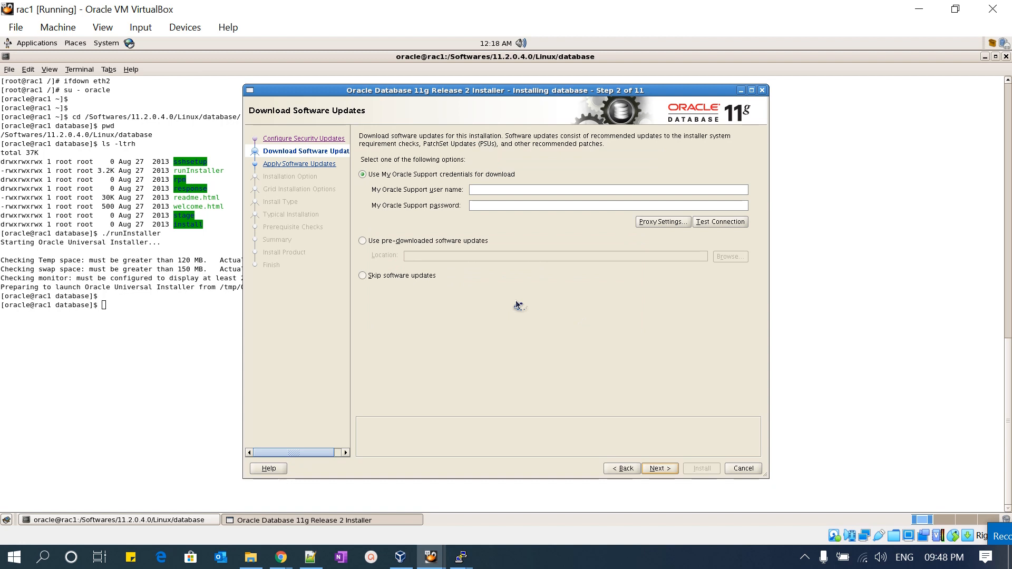
{"action": "left_click", "coordinate": [363, 275]}
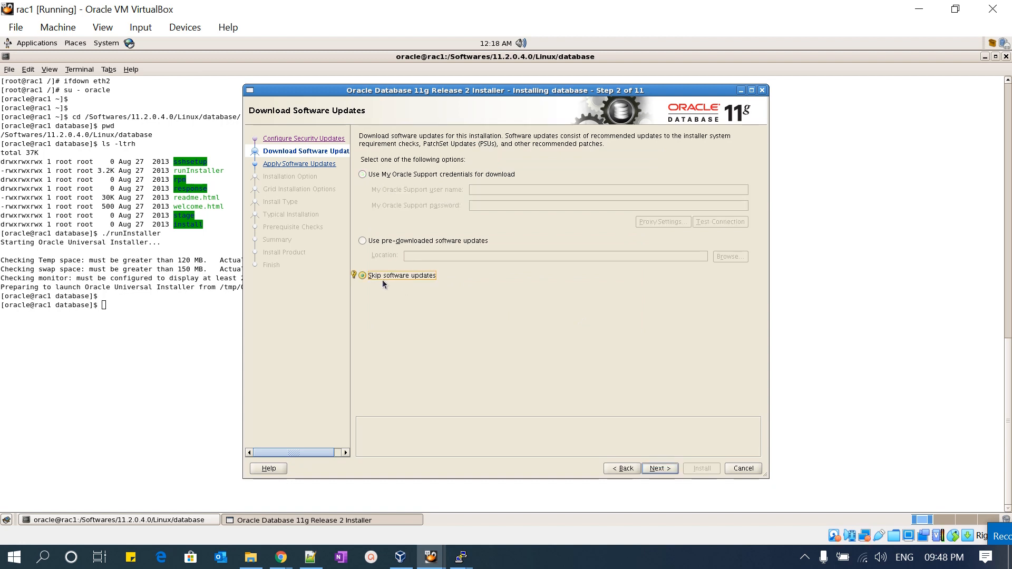
{"action": "left_click", "coordinate": [678, 470]}
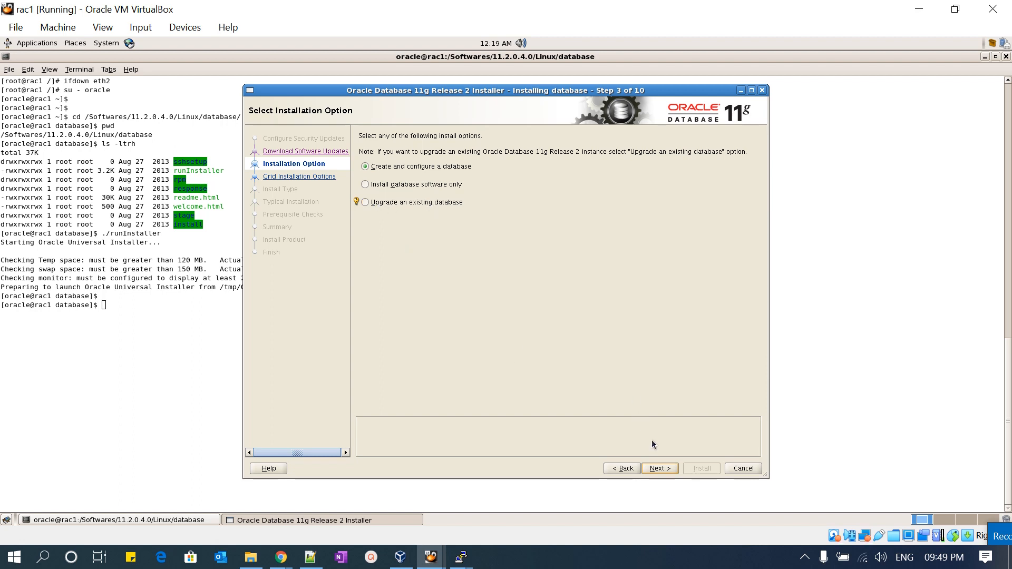
- Choose to create and configure a database on a Server Class system, and continue to the Grid installation options, dismissing any notifications
{"action": "left_click", "coordinate": [660, 468]}
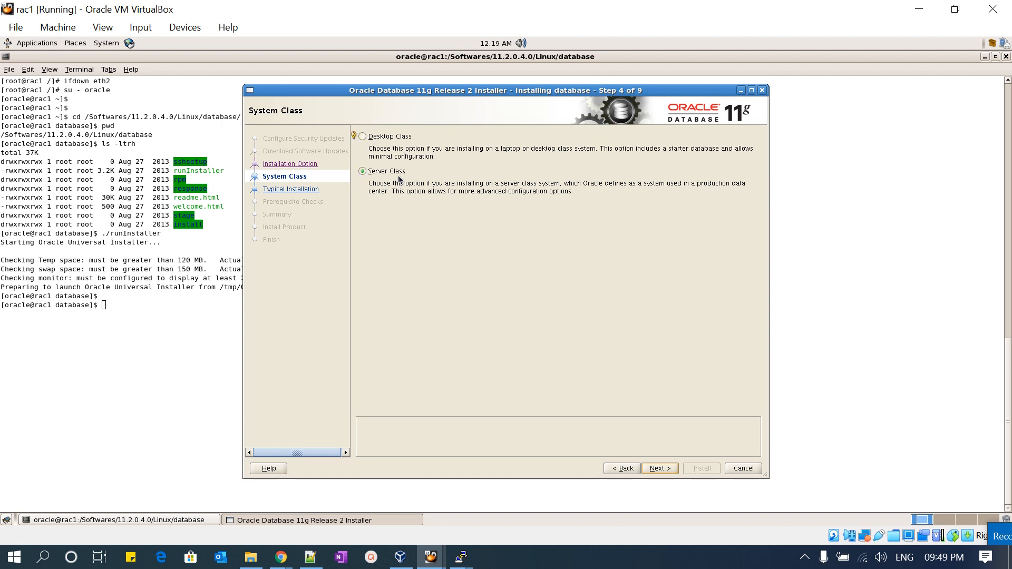
{"action": "left_click", "coordinate": [658, 468]}
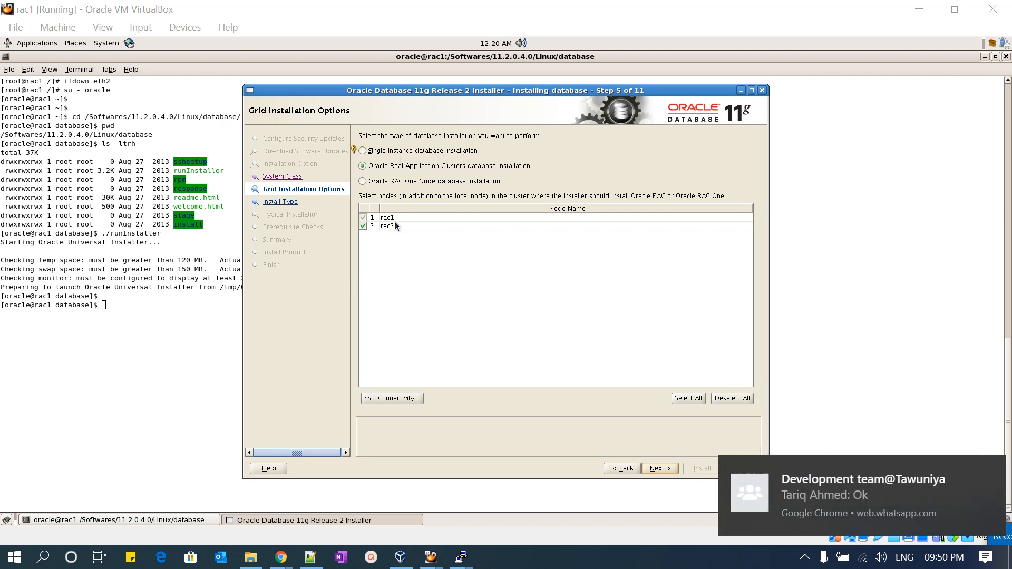
{"action": "left_click", "coordinate": [992, 467]}
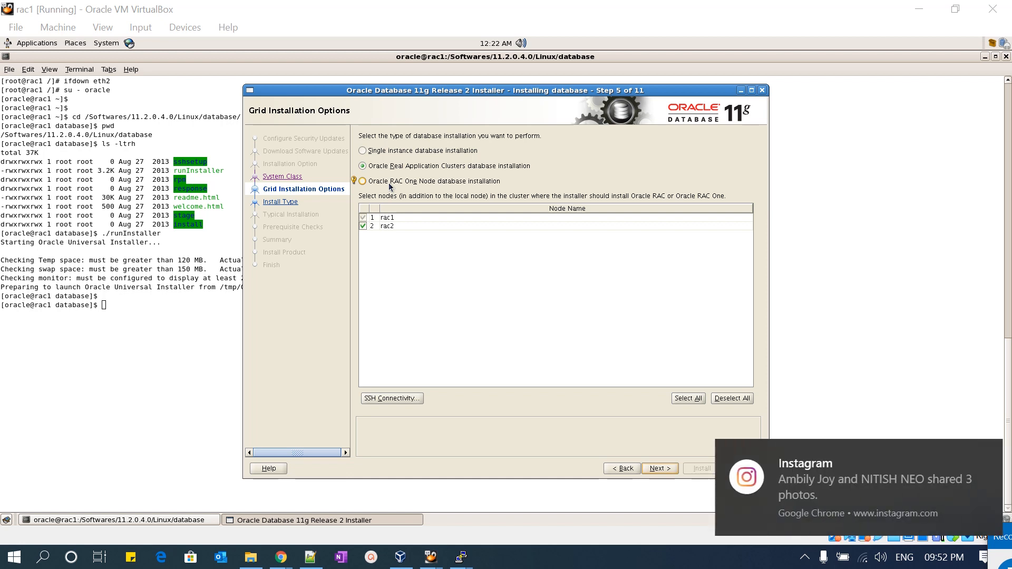
{"action": "left_click", "coordinate": [979, 455]}
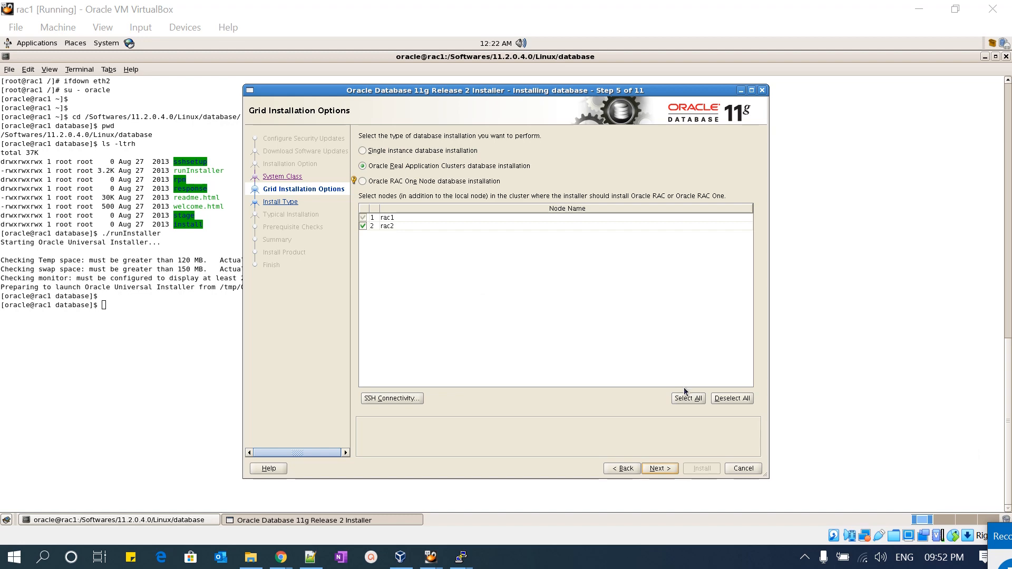
- Try to proceed with an Oracle Real Application Clusters installation on rac1 and rac2, and examine the validation details through the failed-node summary
{"action": "left_click", "coordinate": [660, 468]}
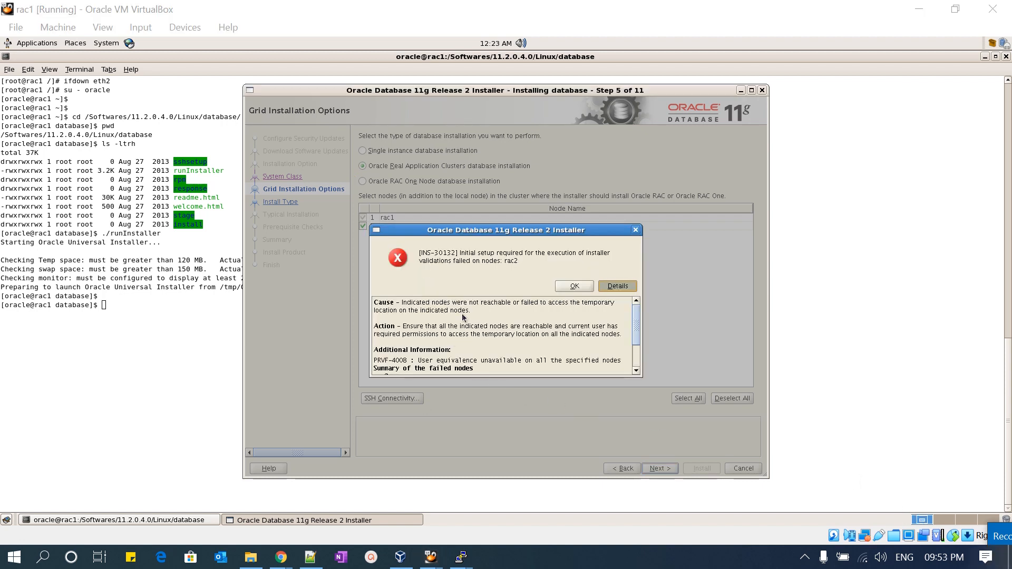
{"action": "left_click_drag", "start_coordinate": [455, 233], "coordinate": [465, 234]}
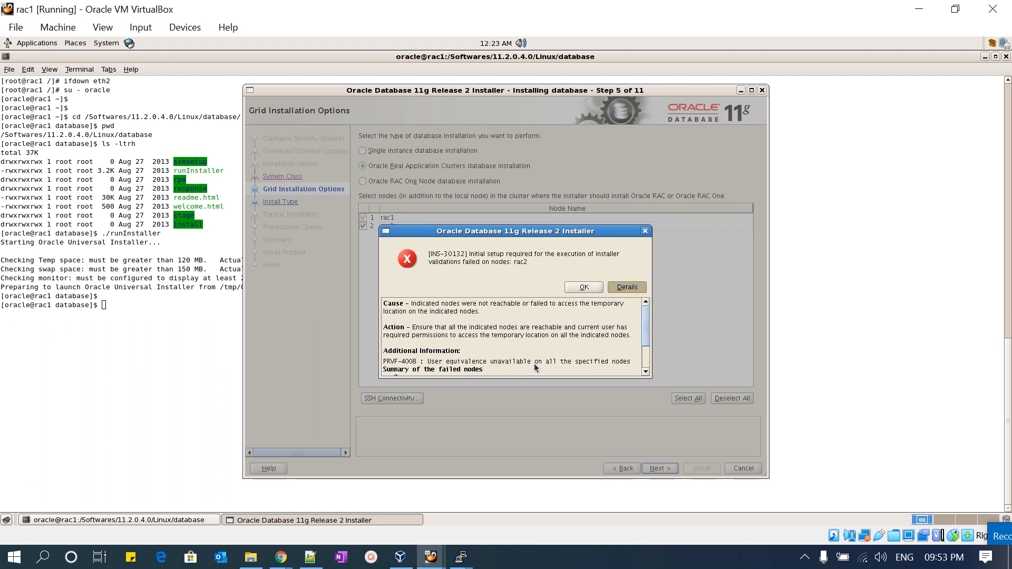
{"action": "scroll", "coordinate": [510, 333], "scroll_direction": "down", "scroll_amount": 3}
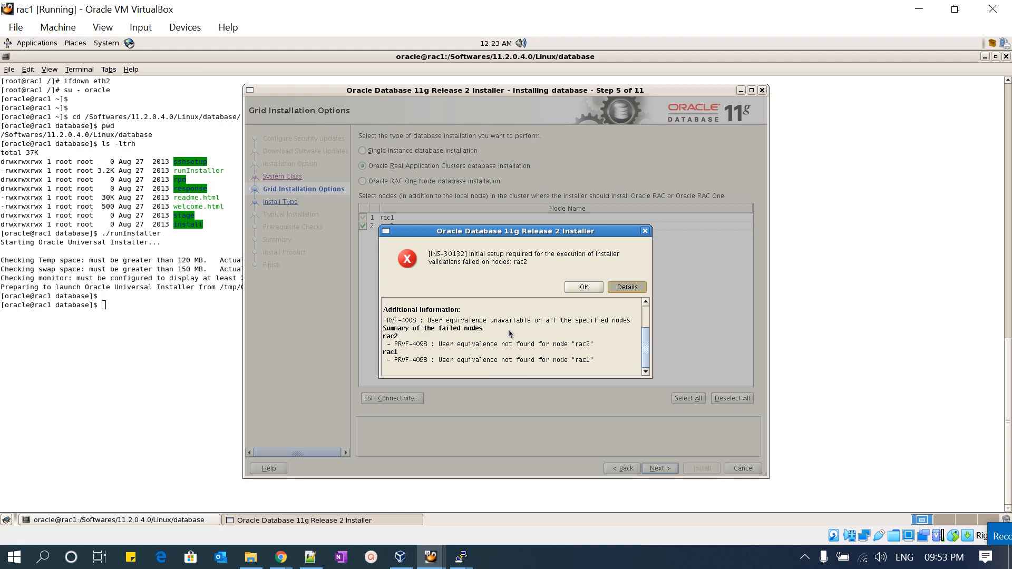
- Switch to the rac1 PuTTY session, log out of the grid user, and switch to the oracle user with su - oracle
{"action": "left_click", "coordinate": [458, 563]}
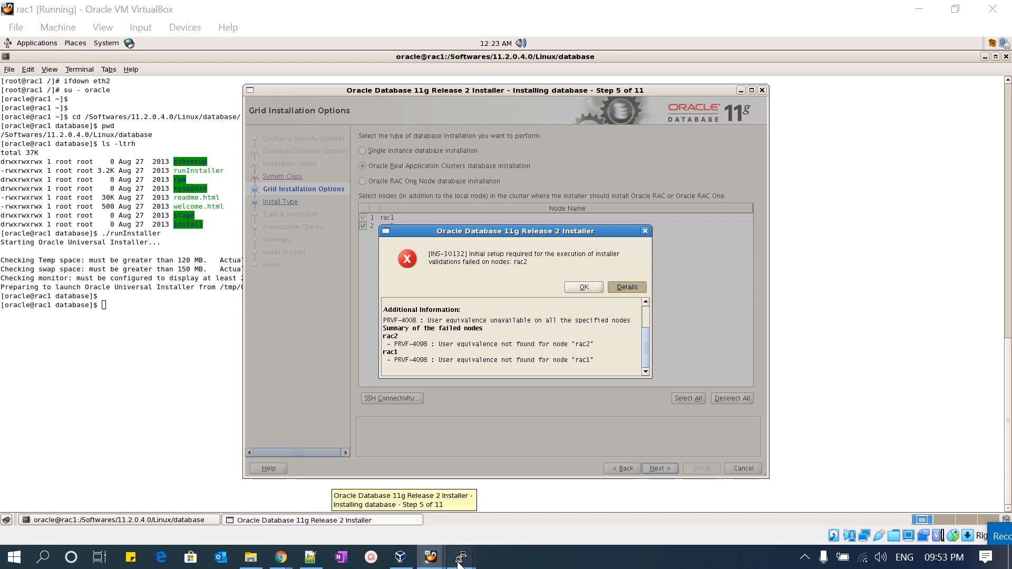
{"action": "left_click", "coordinate": [382, 499]}
{"action": "key", "text": "ctrl+d"}
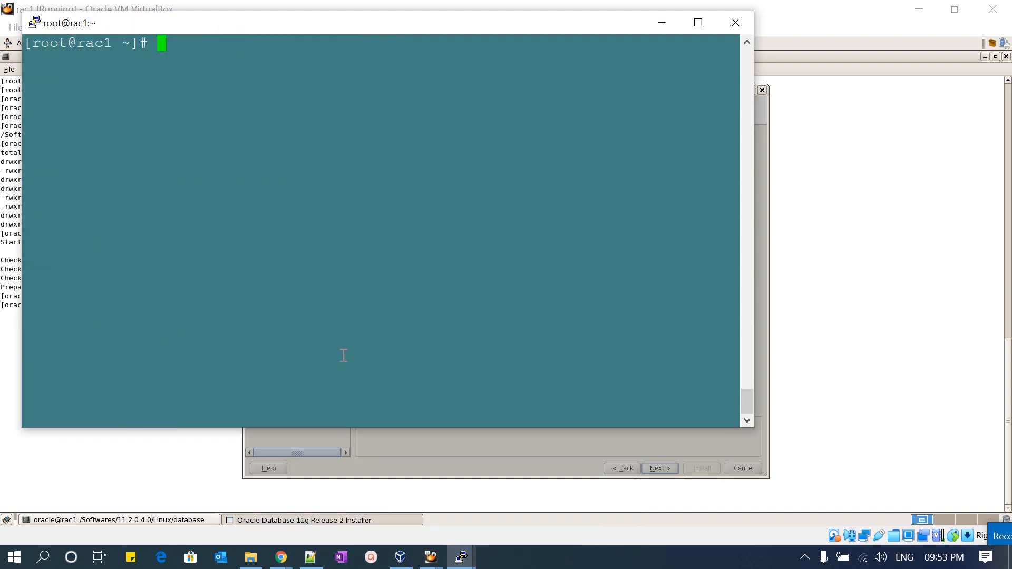
{"action": "type", "text": "su - oracle"}
{"action": "key", "text": "Return"}
- In the rac2 PuTTY session, log out of the grid user and switch to oracle with su - oracle
{"action": "mouse_move", "coordinate": [543, 534]}
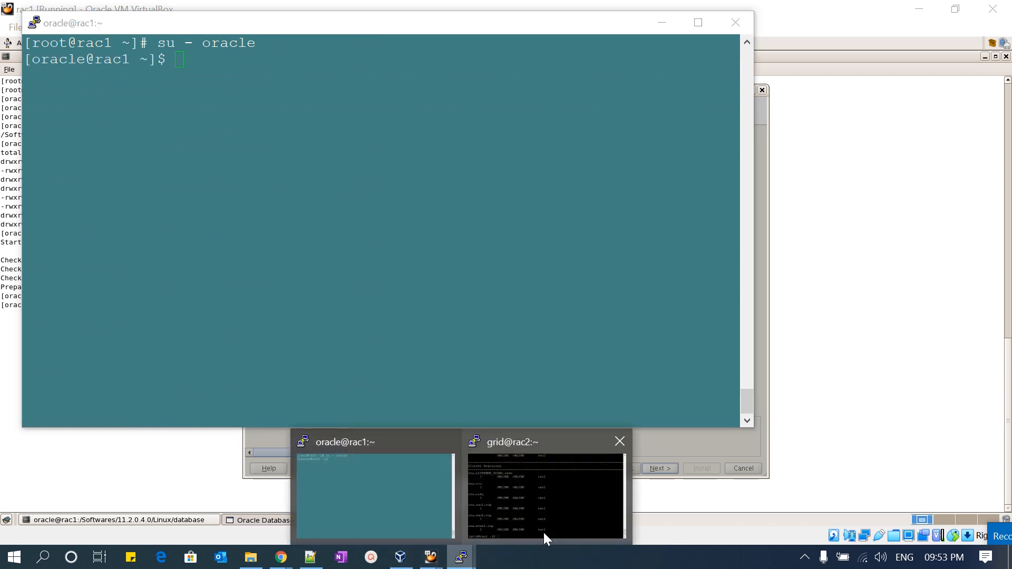
{"action": "left_click", "coordinate": [551, 490]}
{"action": "key", "text": "ctrl+d"}
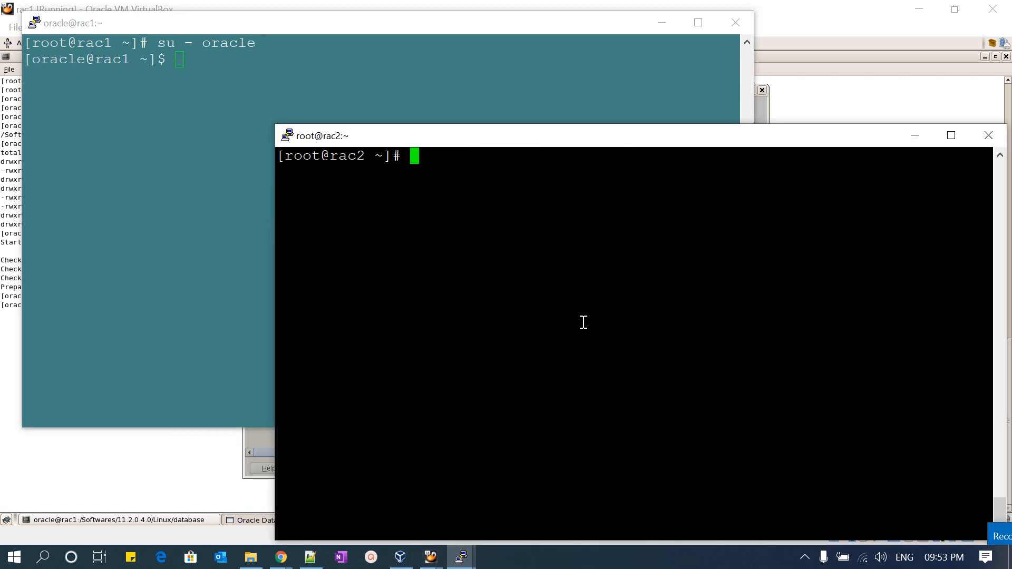
{"action": "type", "text": "su - oracle"}
{"action": "key", "text": "Return"}
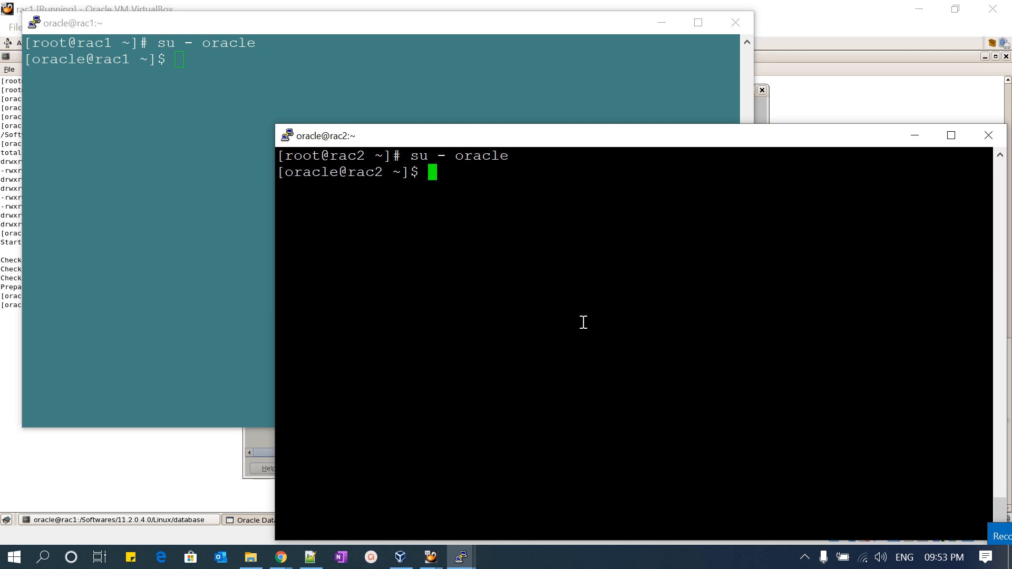
- From rac1, connect with ssh rac2, accept the host key with yes, and enter the oracle user's password
{"action": "left_click", "coordinate": [202, 172]}
{"action": "type", "text": "ssh rac2"}
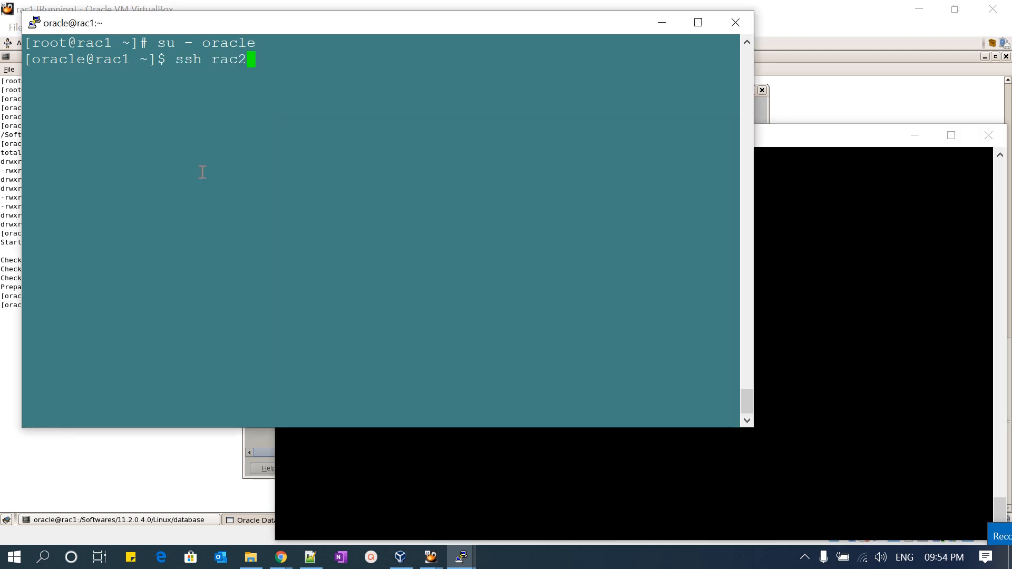
{"action": "key", "text": "Return"}
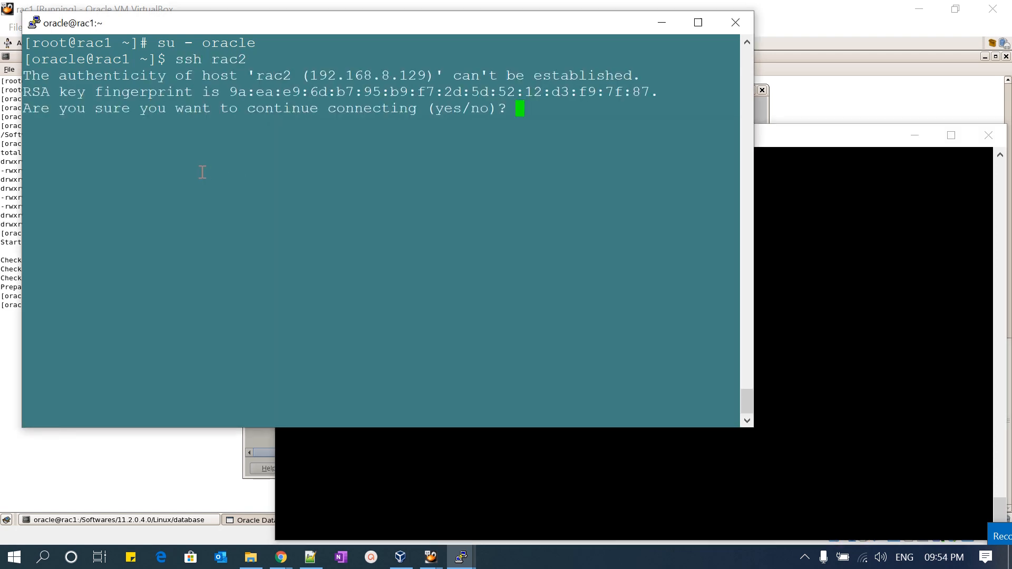
{"action": "type", "text": "ye"}
{"action": "key", "text": "Return"}
{"action": "type", "text": "ye"}
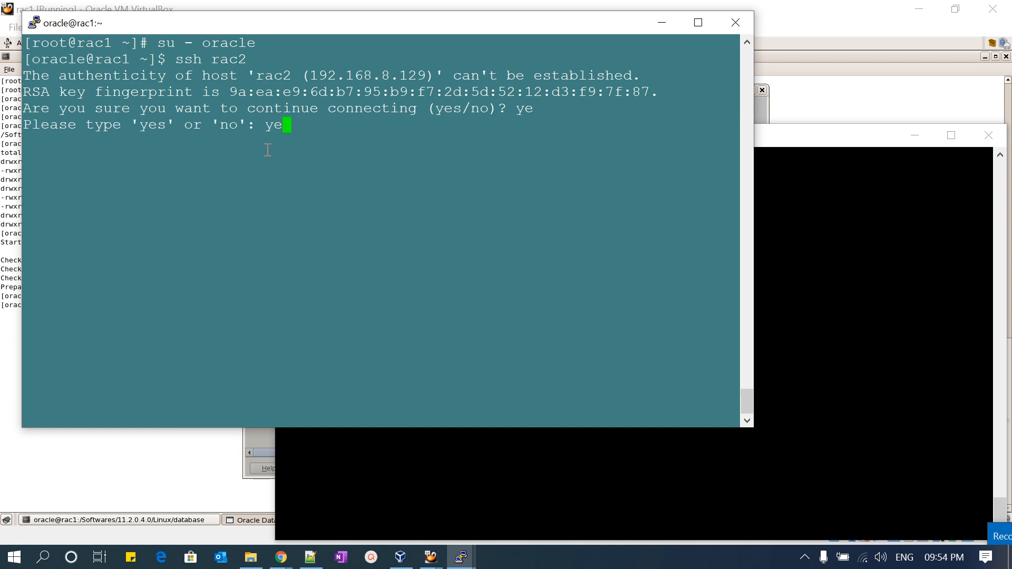
{"action": "type", "text": "s"}
{"action": "key", "text": "Return"}
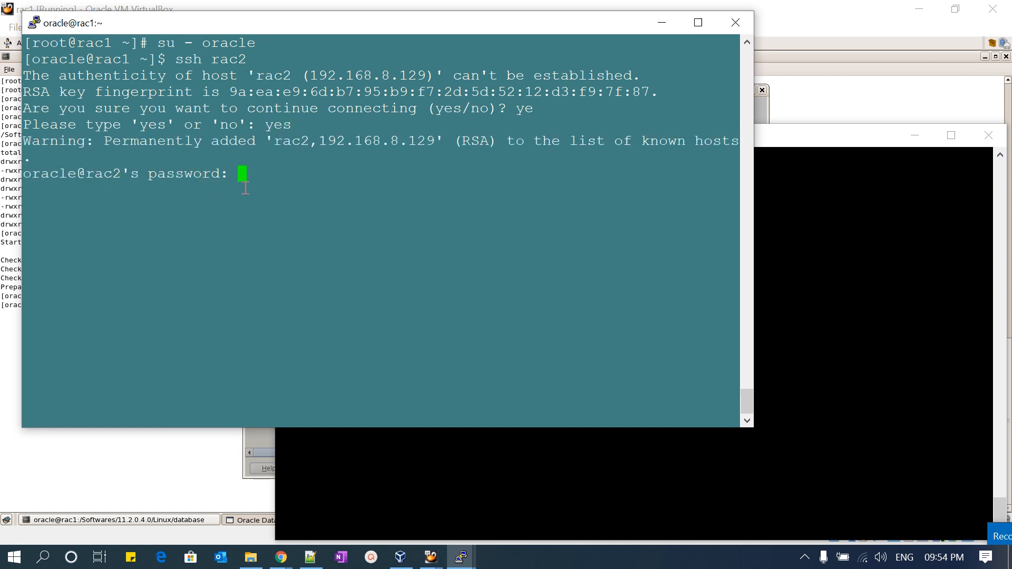
{"action": "key", "text": "Return"}
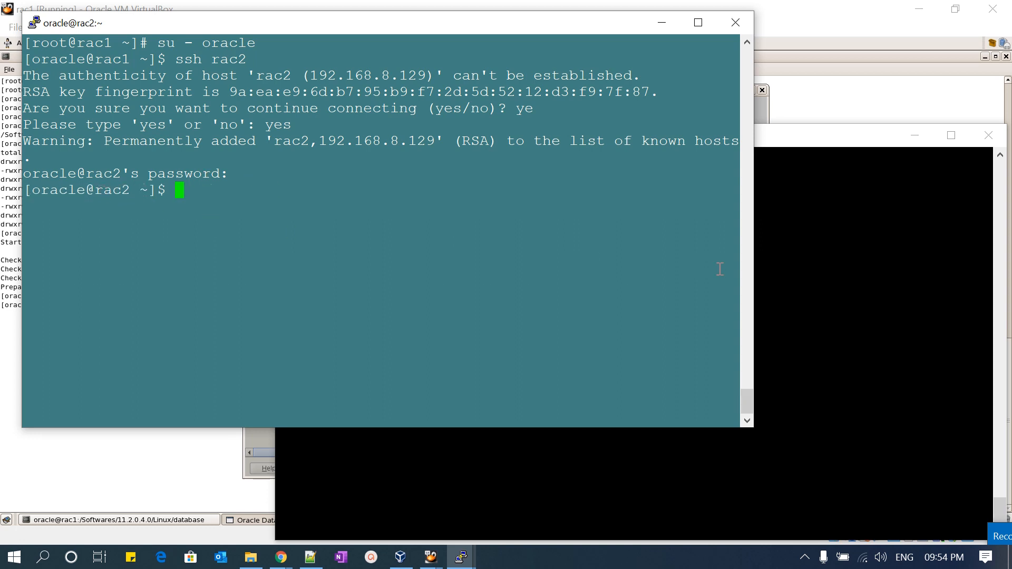
- From rac2, connect with ssh rac1, accept the host key with yes, and enter the oracle user's password
{"action": "left_click", "coordinate": [836, 285]}
{"action": "type", "text": "ssh "}
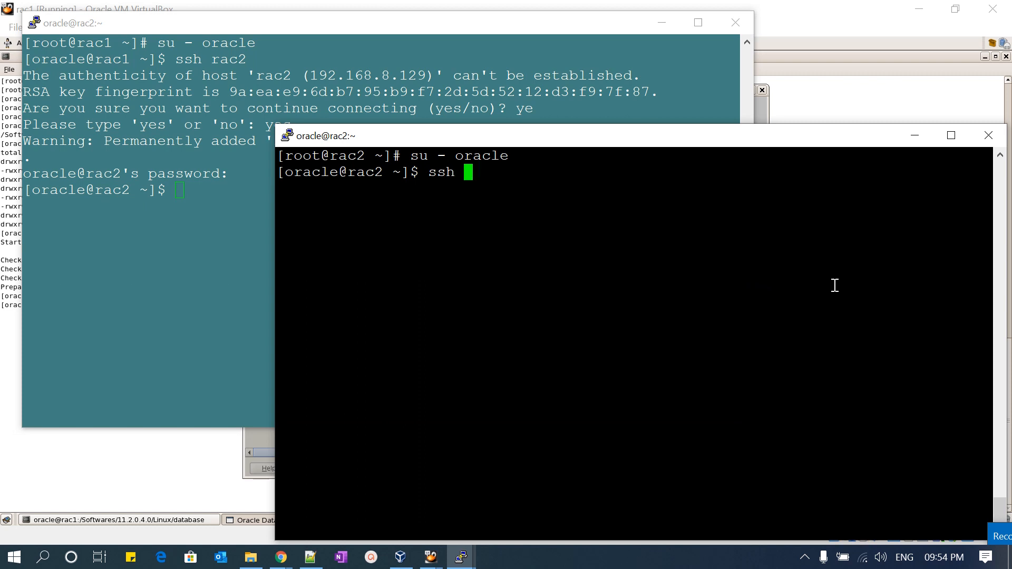
{"action": "type", "text": "rac1"}
{"action": "key", "text": "Return"}
{"action": "type", "text": "yes"}
{"action": "key", "text": "Return"}
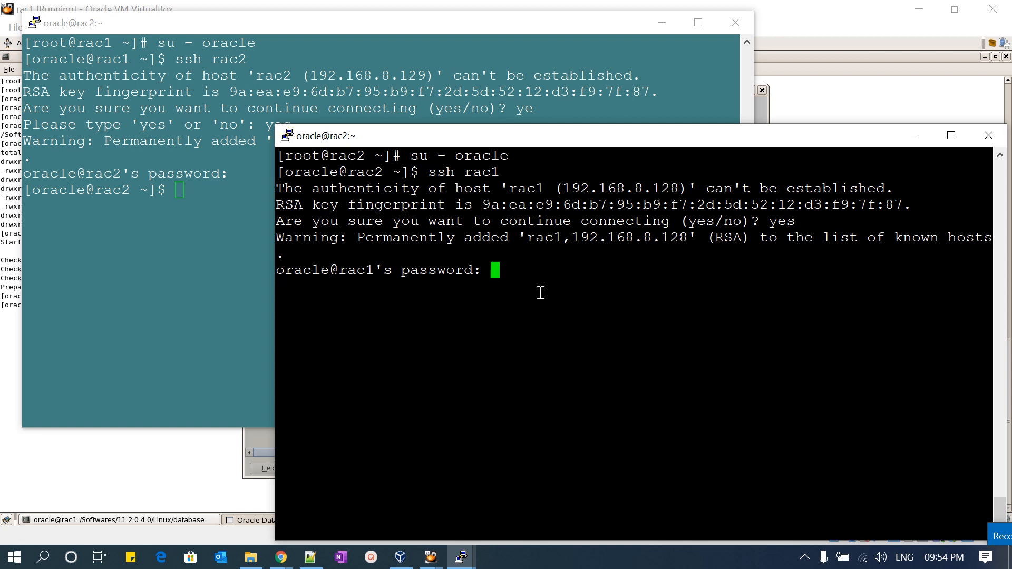
{"action": "key", "text": "Return"}
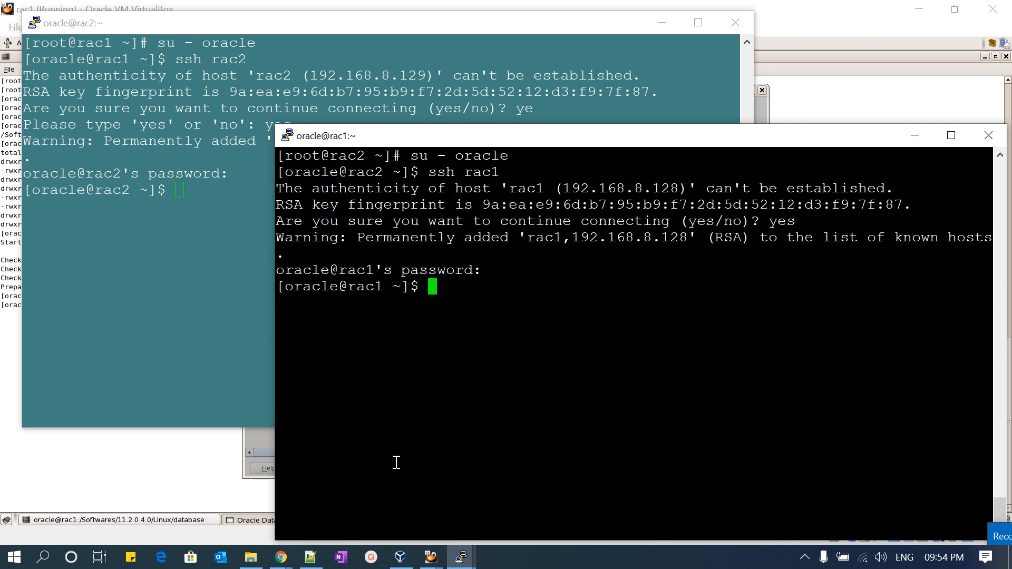
- Look up the passwordless ssh video on the YouTube channel in Chrome, and return to the rac1 VirtualBox machine
{"action": "left_click", "coordinate": [235, 505]}
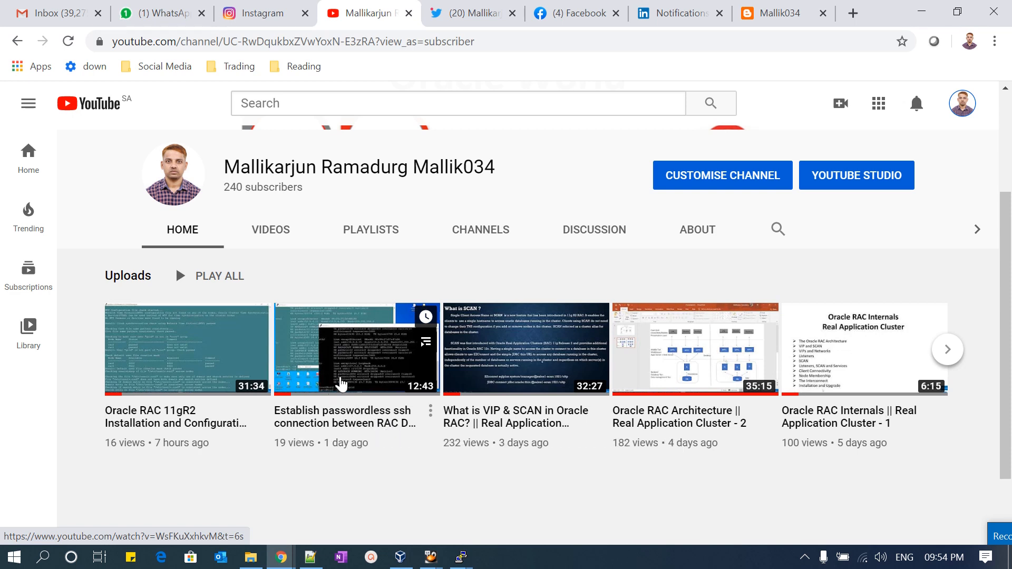
{"action": "left_click", "coordinate": [924, 16]}
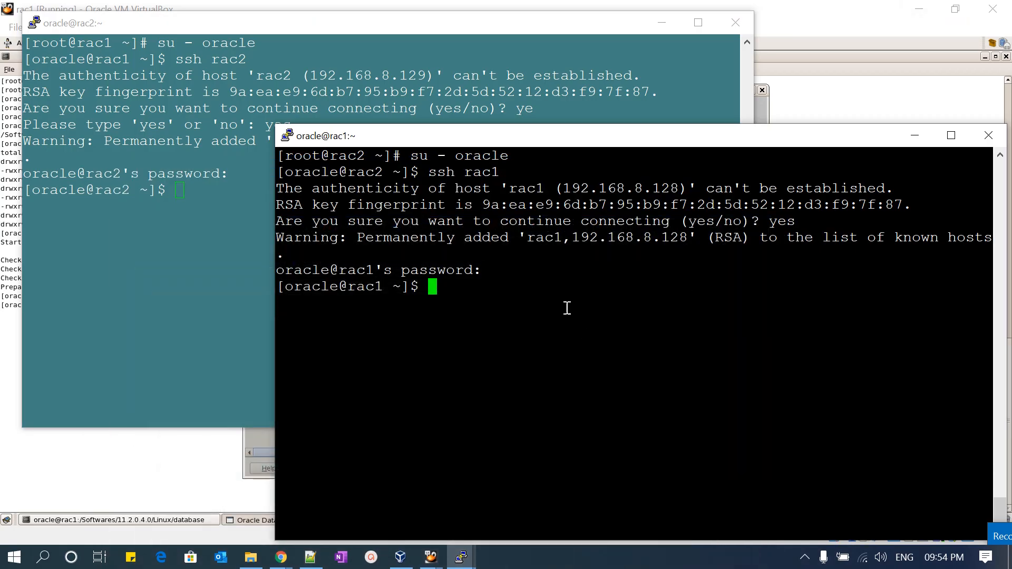
{"action": "left_click", "coordinate": [794, 24]}
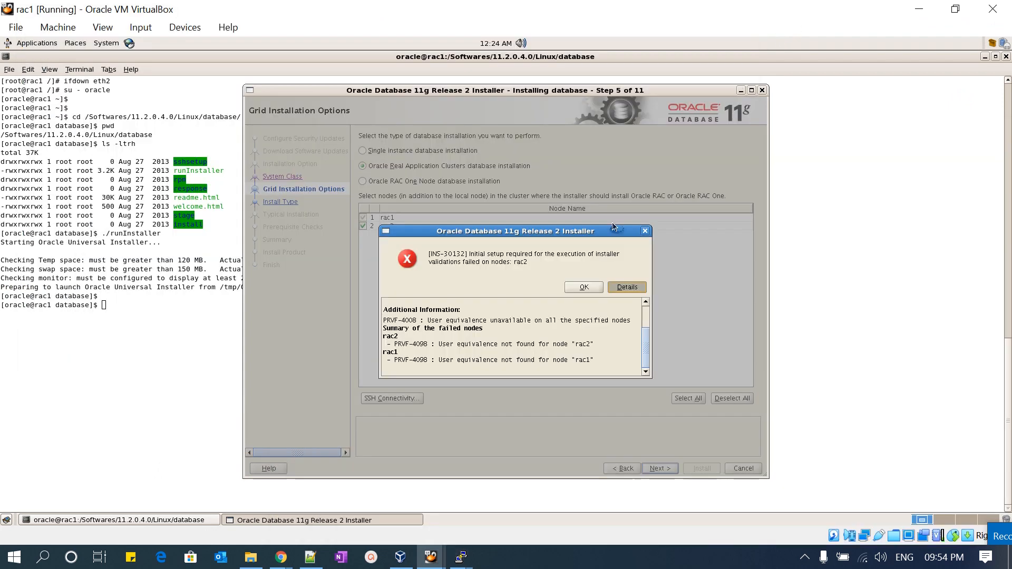
- Dismiss the installer error and set up passwordless SSH connectivity between rac1 and rac2 using the oracle user's OS password
{"action": "left_click", "coordinate": [588, 292]}
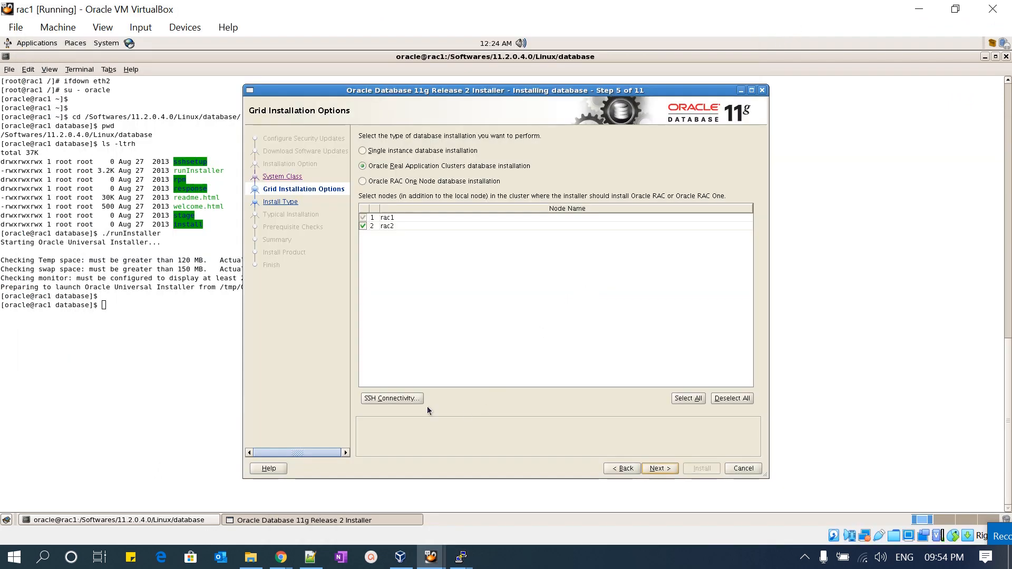
{"action": "left_click", "coordinate": [392, 400]}
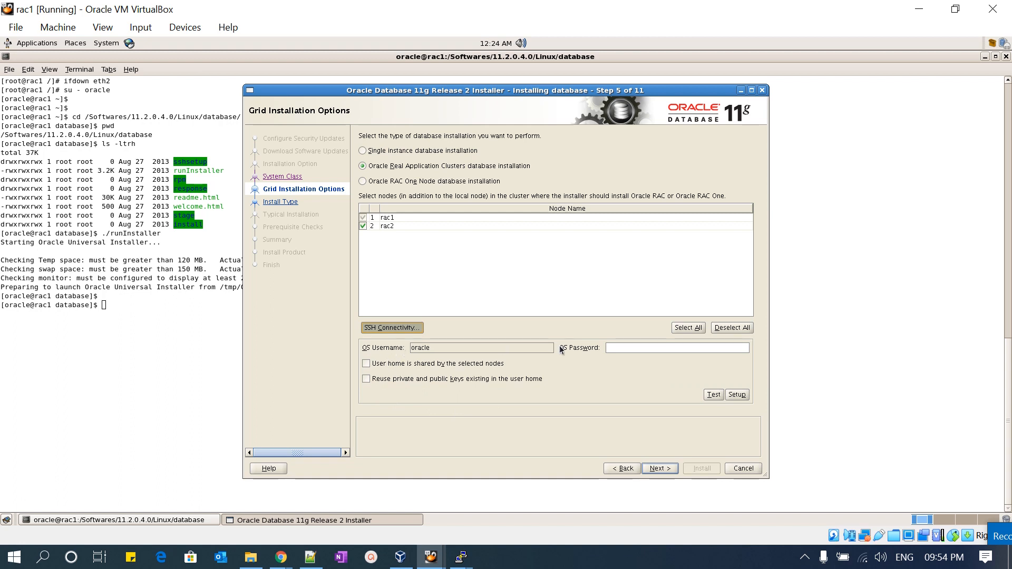
{"action": "left_click", "coordinate": [627, 347]}
{"action": "type", "text": "****"}
{"action": "left_click", "coordinate": [733, 397]}
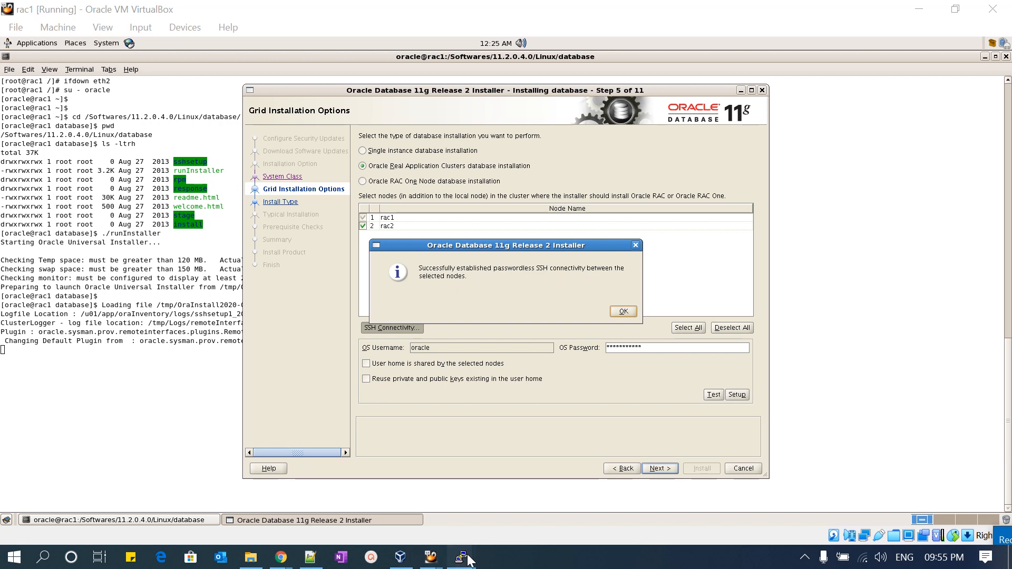
- Switch to the rac1 PuTTY session and test passwordless login to the second node with ssh rac2
{"action": "mouse_move", "coordinate": [461, 557]}
{"action": "left_click", "coordinate": [398, 489]}
{"action": "key", "text": "Up"}
{"action": "key", "text": "Up"}
{"action": "key", "text": "Up"}
{"action": "key", "text": "Up"}
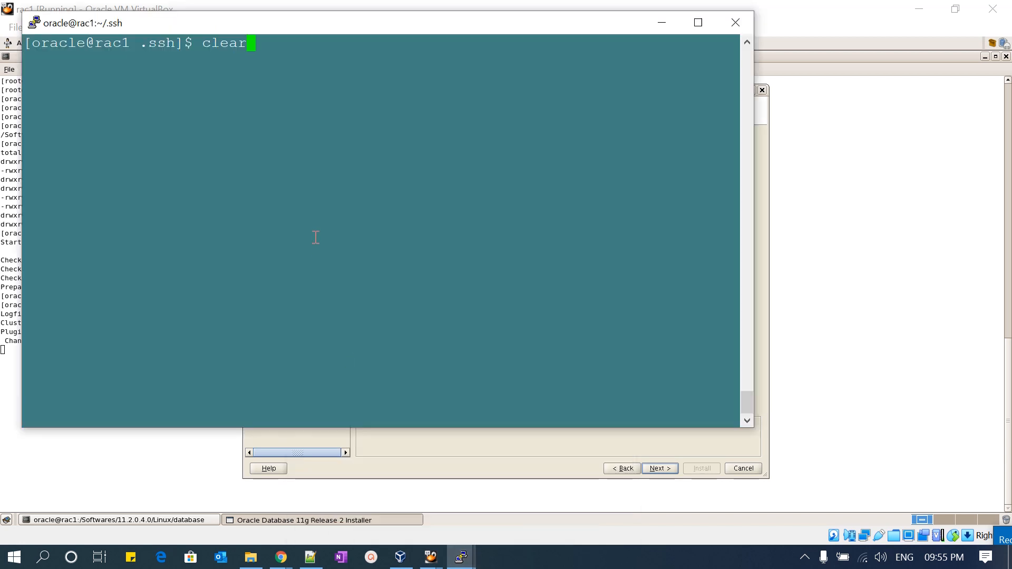
{"action": "key", "text": "Up"}
{"action": "key", "text": "Return"}
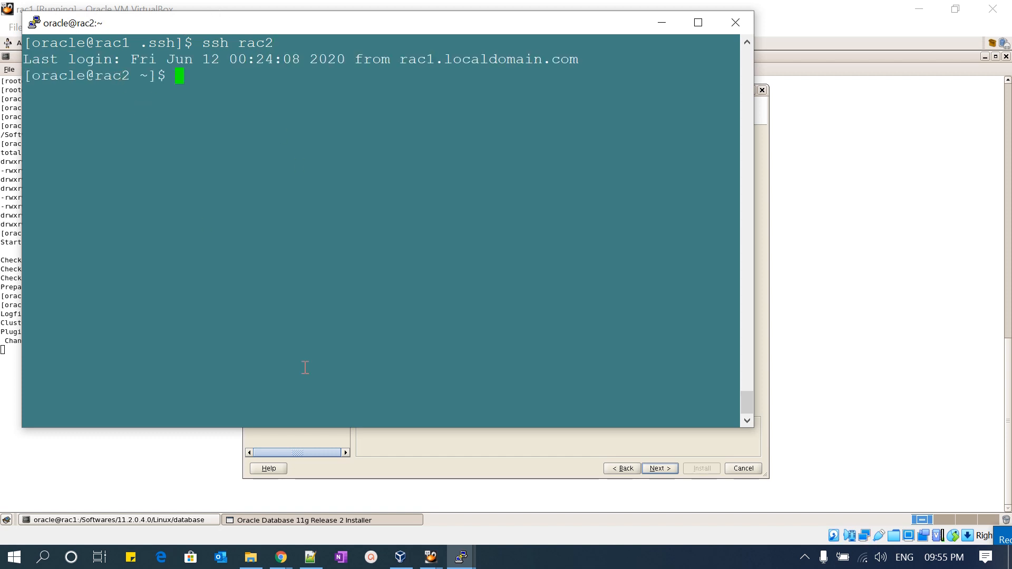
- Switch to the rac2 PuTTY session and test passwordless login to the first node with ssh rac1
{"action": "mouse_move", "coordinate": [461, 557]}
{"action": "left_click", "coordinate": [535, 524]}
{"action": "key", "text": "Up"}
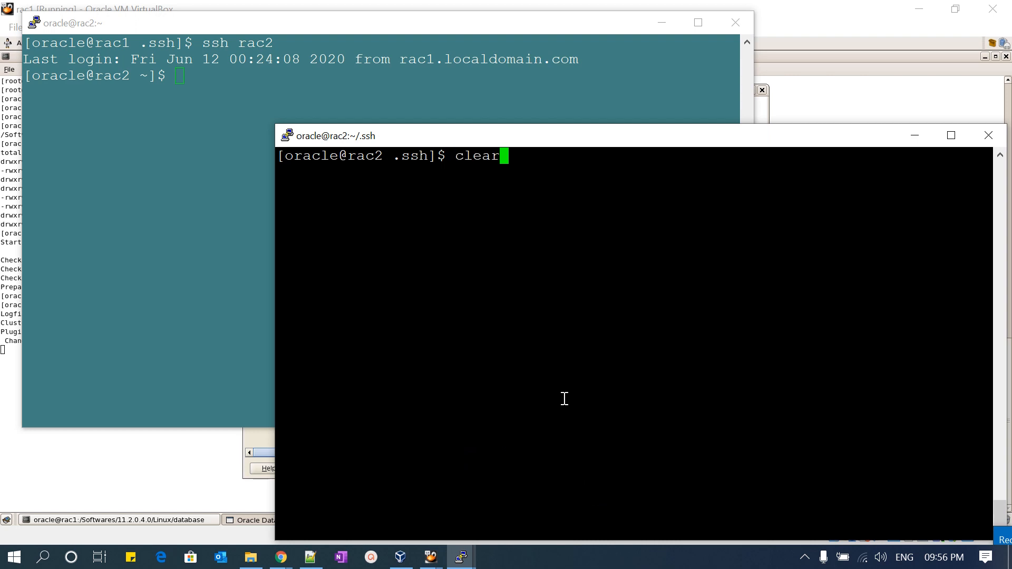
{"action": "key", "text": "Up"}
{"action": "key", "text": "Up"}
{"action": "key", "text": "Up"}
{"action": "key", "text": "Up"}
{"action": "key", "text": "Up"}
{"action": "key", "text": "Return"}
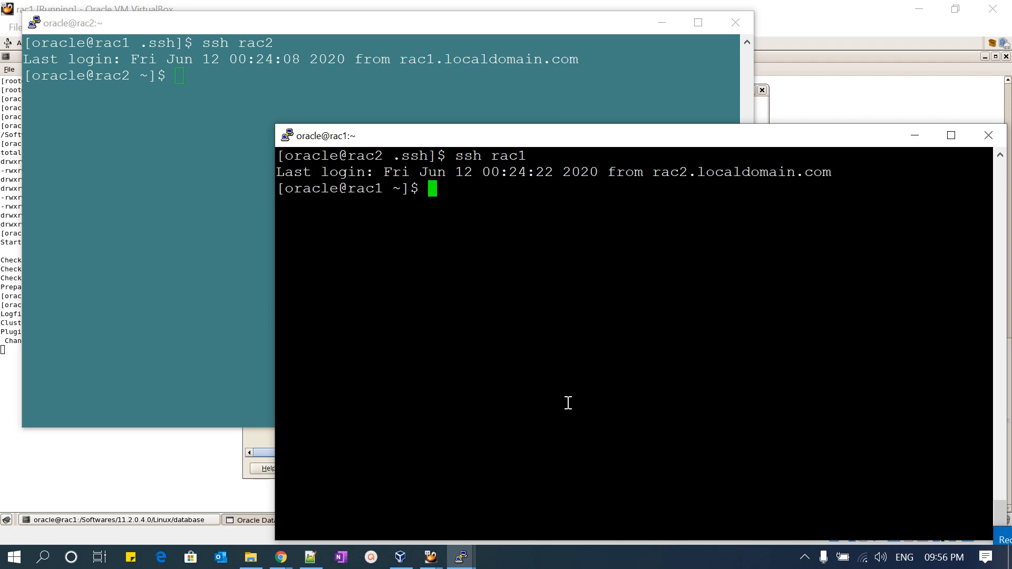
- Return to the installer in VirtualBox, acknowledge the SSH setup, and proceed with Typical install to its configuration page
{"action": "key", "text": "alt+Tab"}
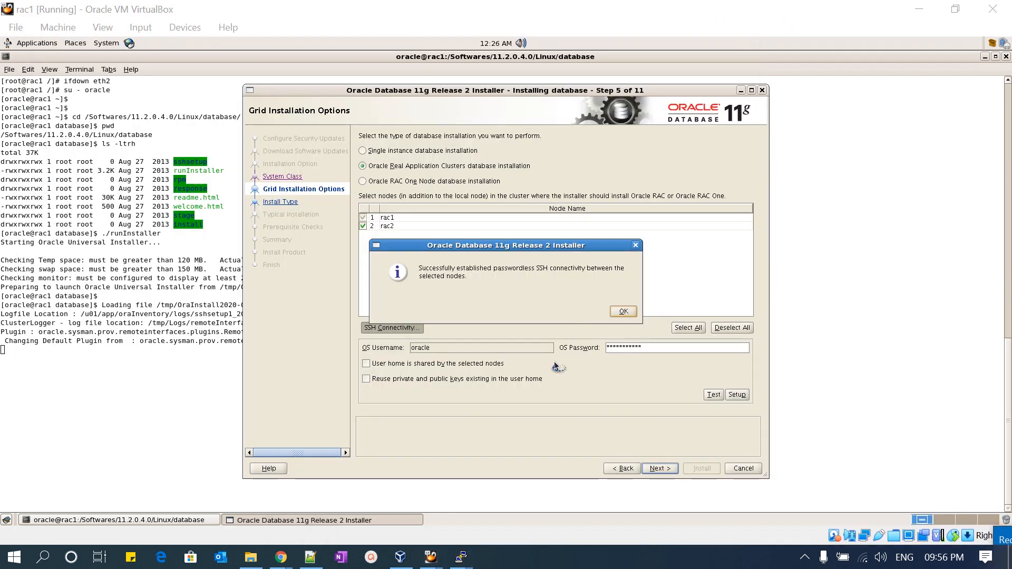
{"action": "left_click", "coordinate": [623, 312]}
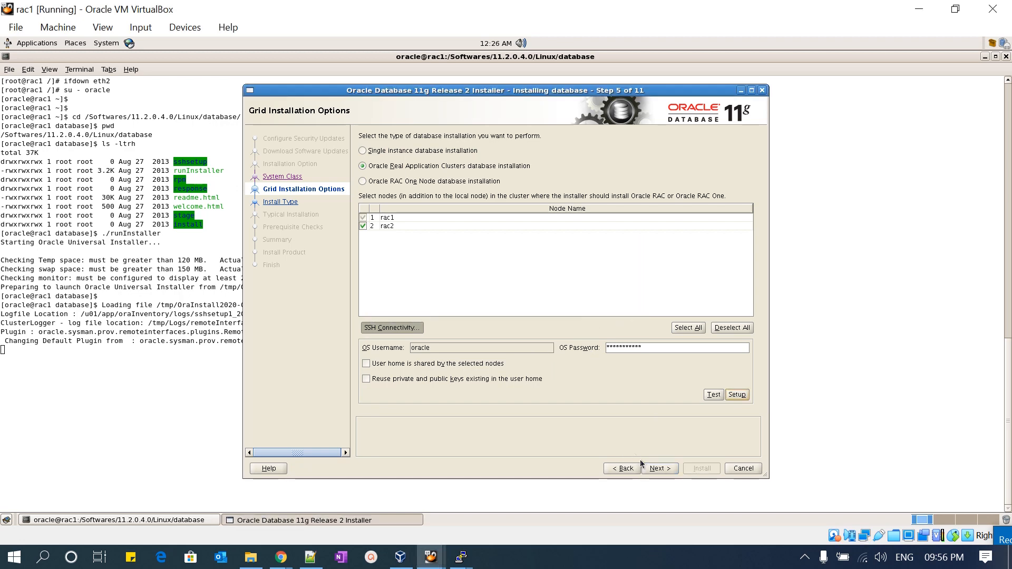
{"action": "left_click", "coordinate": [659, 471]}
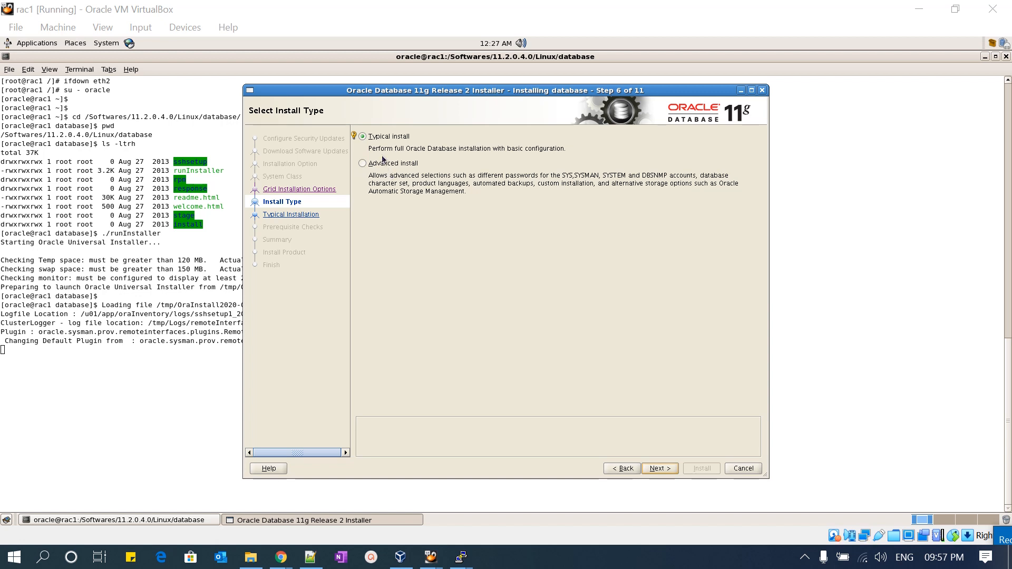
{"action": "left_click", "coordinate": [658, 468]}
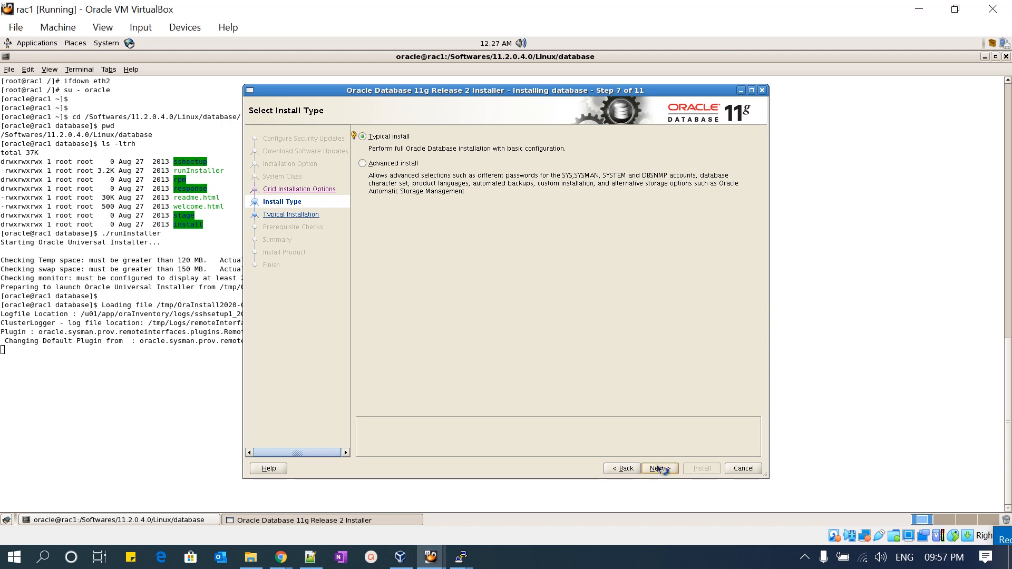
{"action": "left_click", "coordinate": [659, 468]}
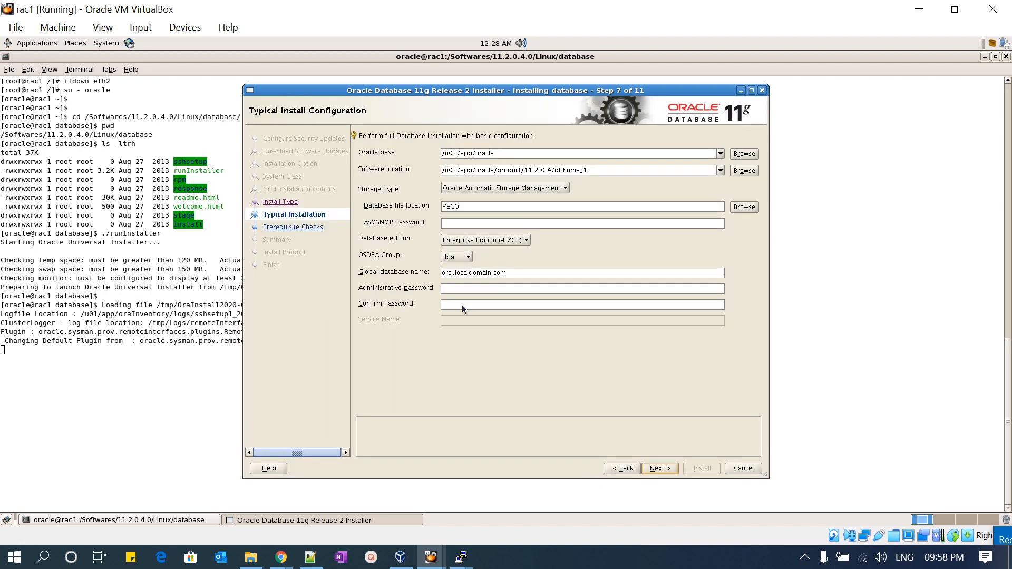
- Set the database file location to the DATA disk group through the ASM group selection
{"action": "left_click", "coordinate": [457, 305]}
{"action": "left_click", "coordinate": [708, 206]}
{"action": "left_click", "coordinate": [743, 208]}
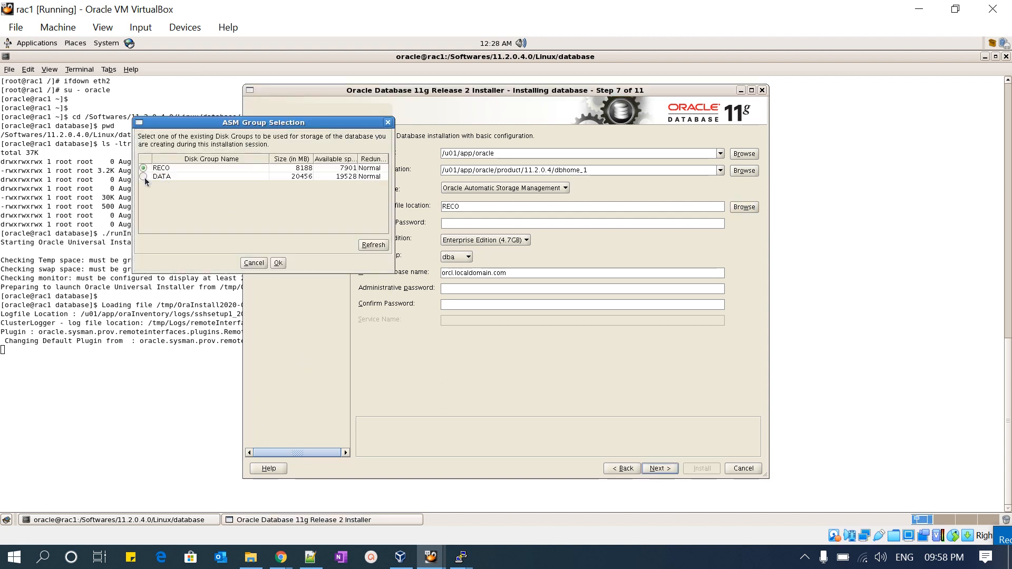
{"action": "left_click", "coordinate": [143, 176]}
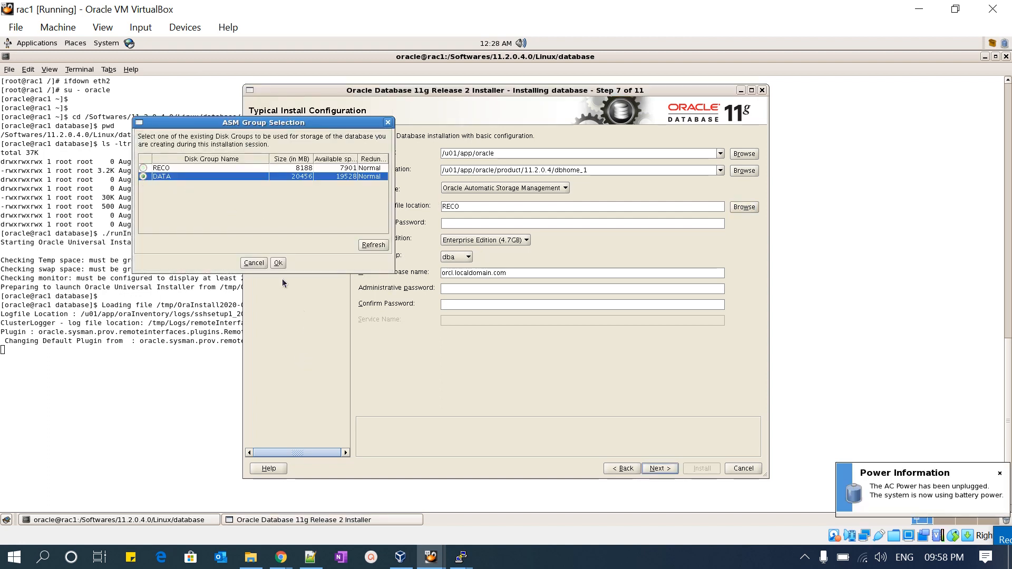
{"action": "left_click", "coordinate": [278, 263]}
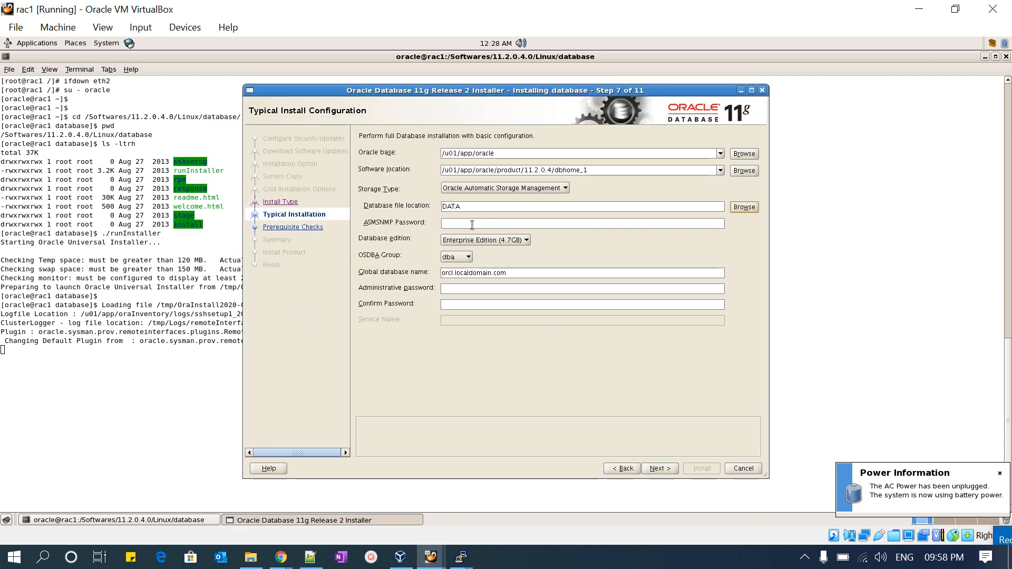
- Enter the ASMSNMP password and dismiss the mail notification
{"action": "left_click", "coordinate": [457, 226]}
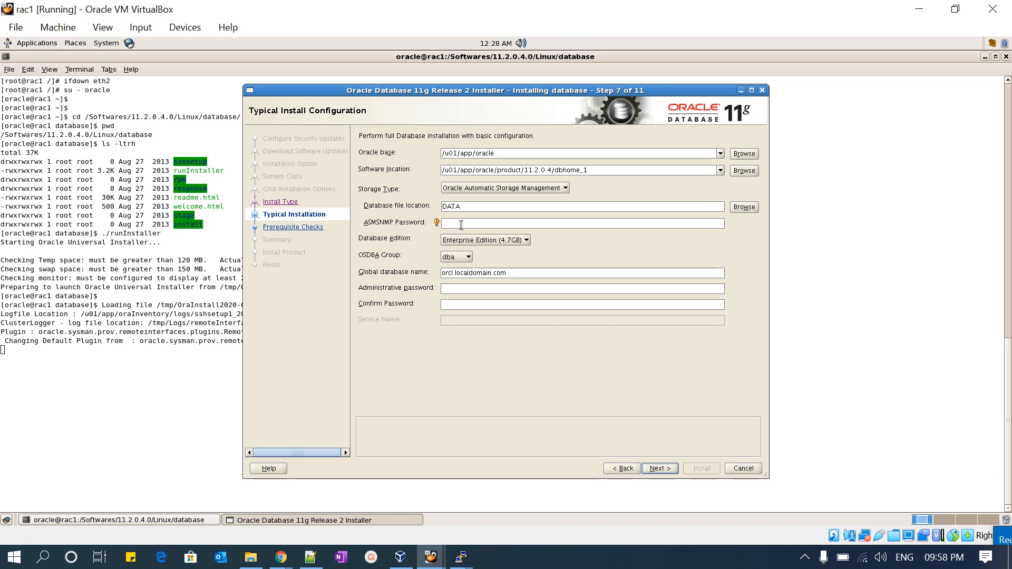
{"action": "type", "text": "**********"}
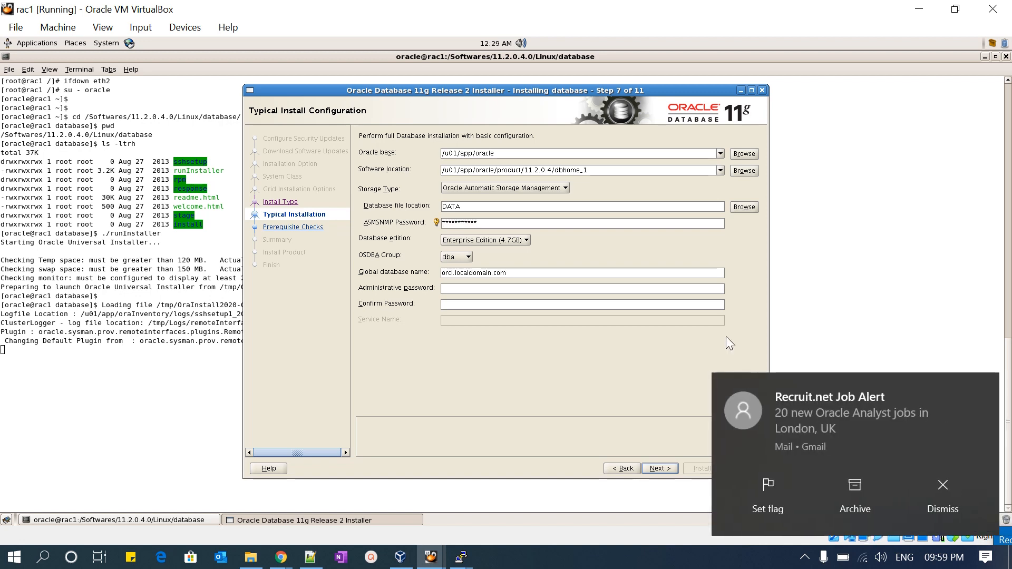
{"action": "left_click", "coordinate": [983, 388]}
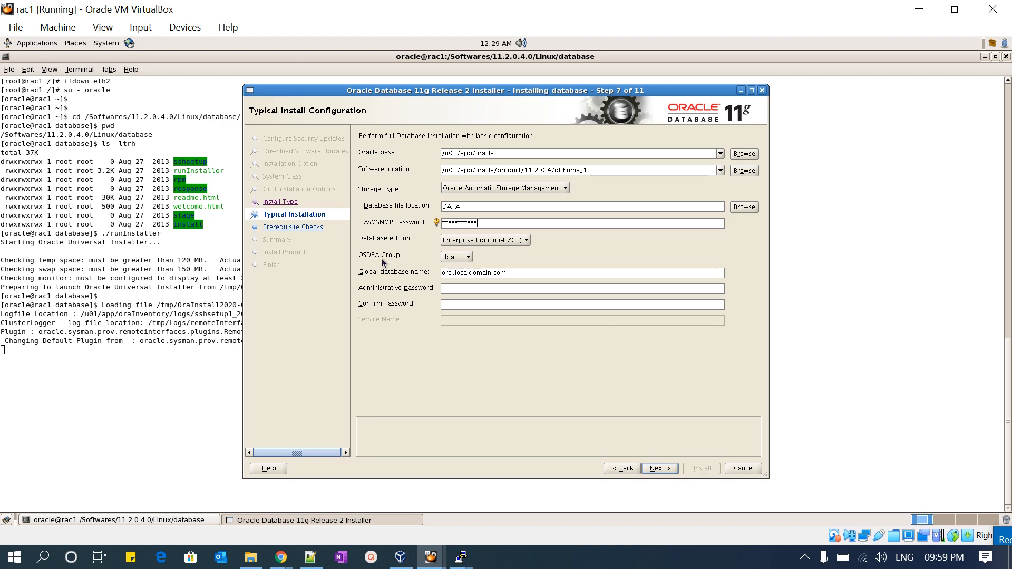
- Set the OSDBA group to oinstall and the global database name to DEVDB, and close the naming hint
{"action": "left_click", "coordinate": [468, 258]}
{"action": "left_click", "coordinate": [456, 268]}
{"action": "left_click_drag", "start_coordinate": [444, 272], "coordinate": [454, 273]}
{"action": "left_click_drag", "start_coordinate": [519, 275], "coordinate": [434, 274]}
{"action": "type", "text": "DEVDB"}
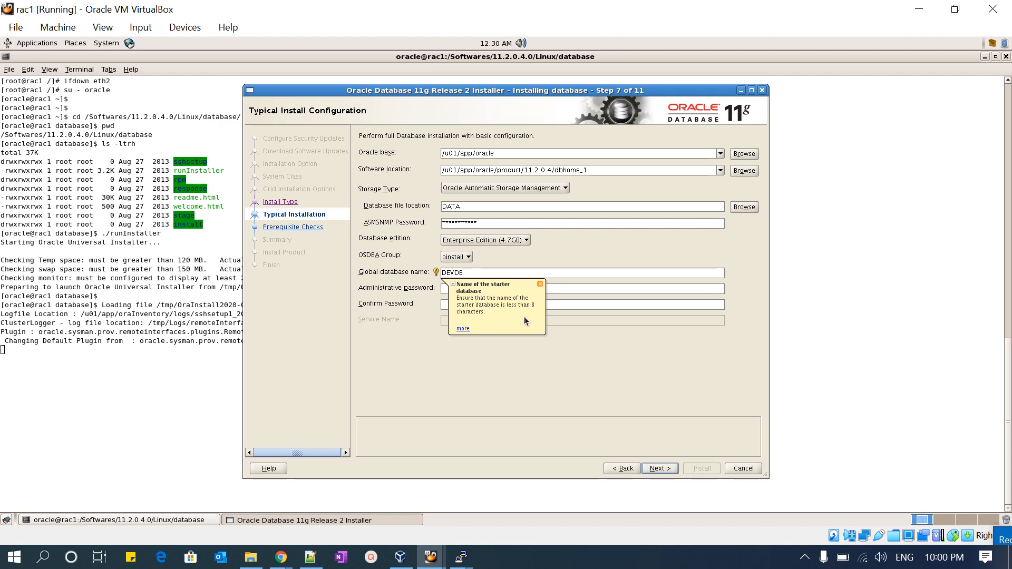
{"action": "left_click", "coordinate": [540, 285]}
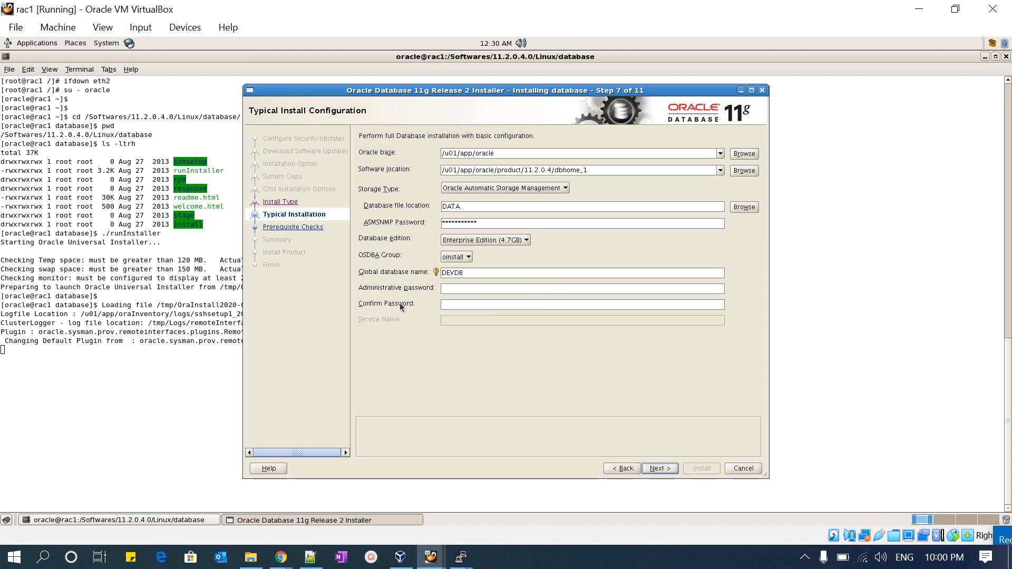
- Enter and confirm the administrative password, and proceed to the prerequisite checks
{"action": "left_click", "coordinate": [473, 286]}
{"action": "type", "text": "**"}
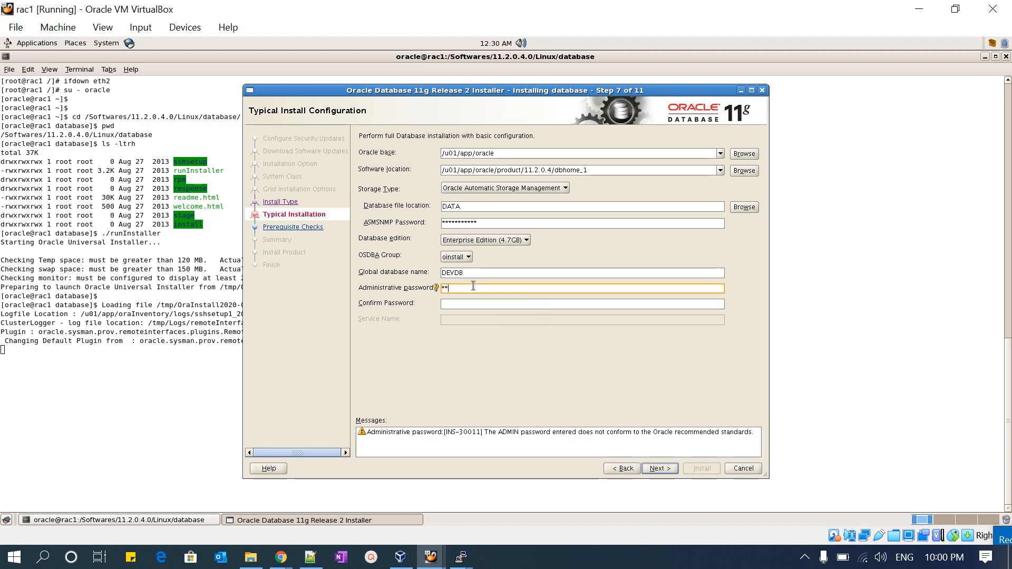
{"action": "double_click", "coordinate": [473, 285]}
{"action": "type", "text": "*********"}
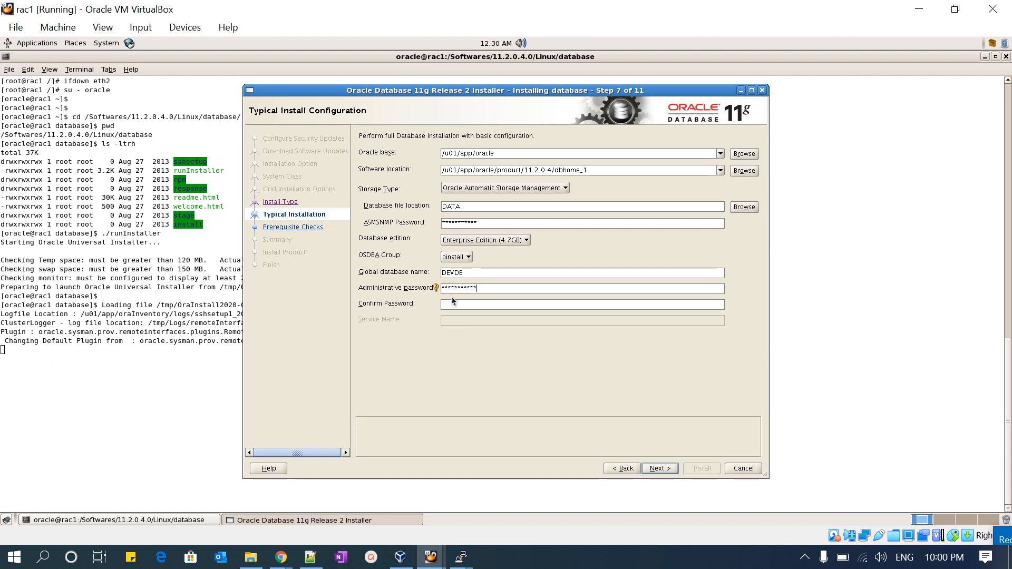
{"action": "left_click", "coordinate": [458, 306]}
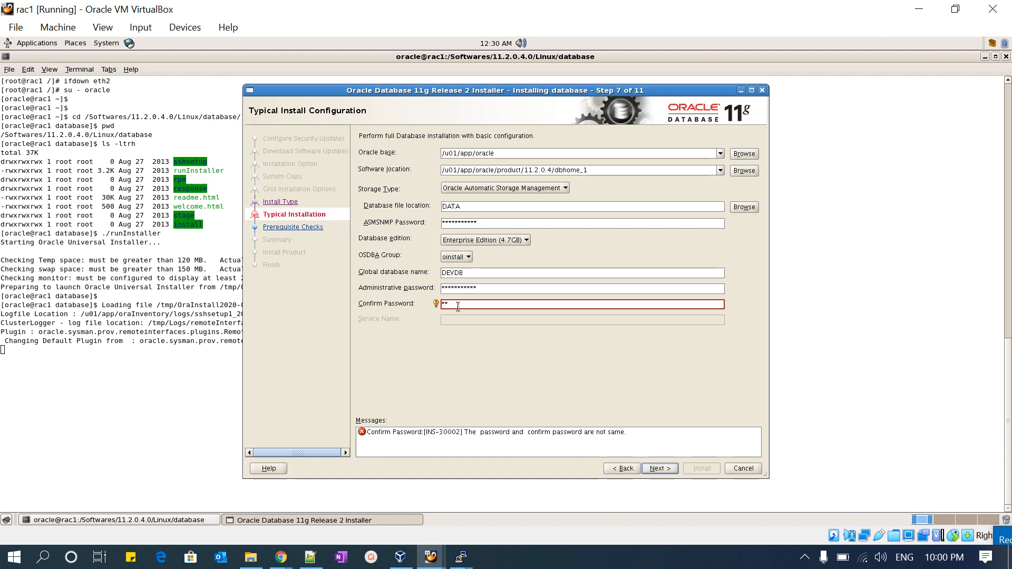
{"action": "type", "text": "**"}
{"action": "double_click", "coordinate": [458, 305]}
{"action": "type", "text": "************"}
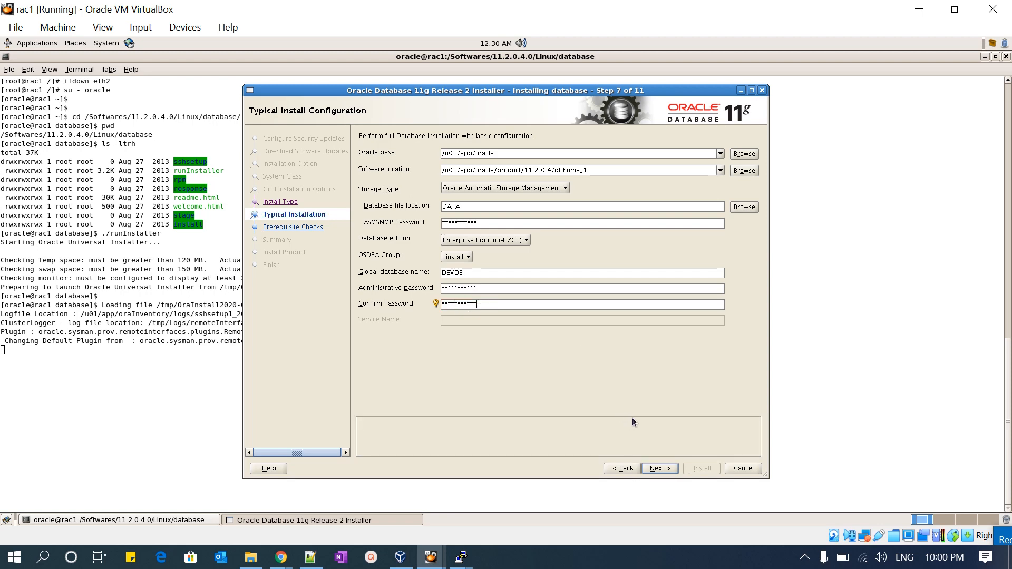
{"action": "left_click", "coordinate": [659, 468]}
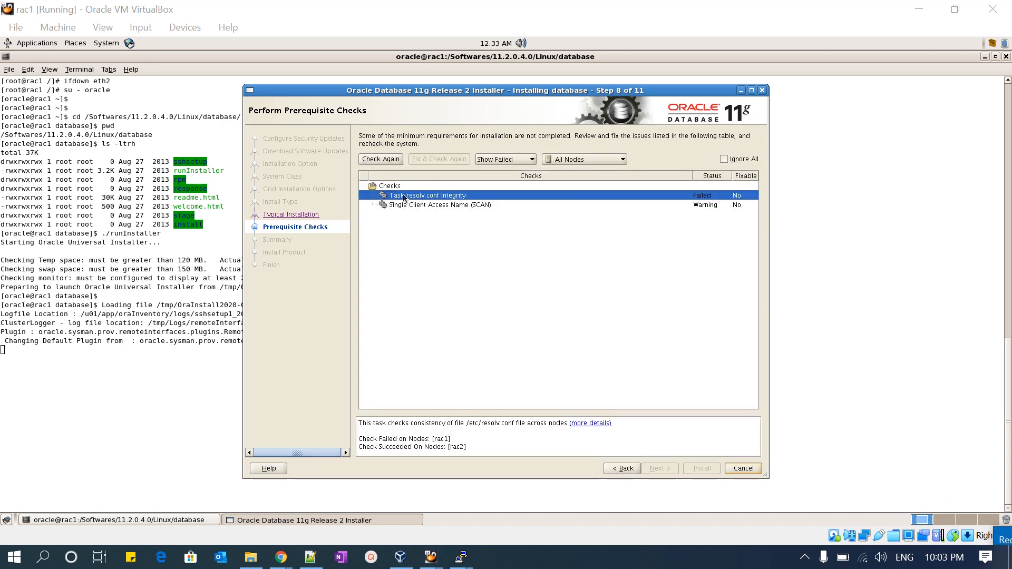
- Ignore all listed prerequisite issues, including resolv.conf integrity and SCAN, and confirm continuing to the summary
{"action": "left_click", "coordinate": [467, 206]}
{"action": "left_click", "coordinate": [459, 197]}
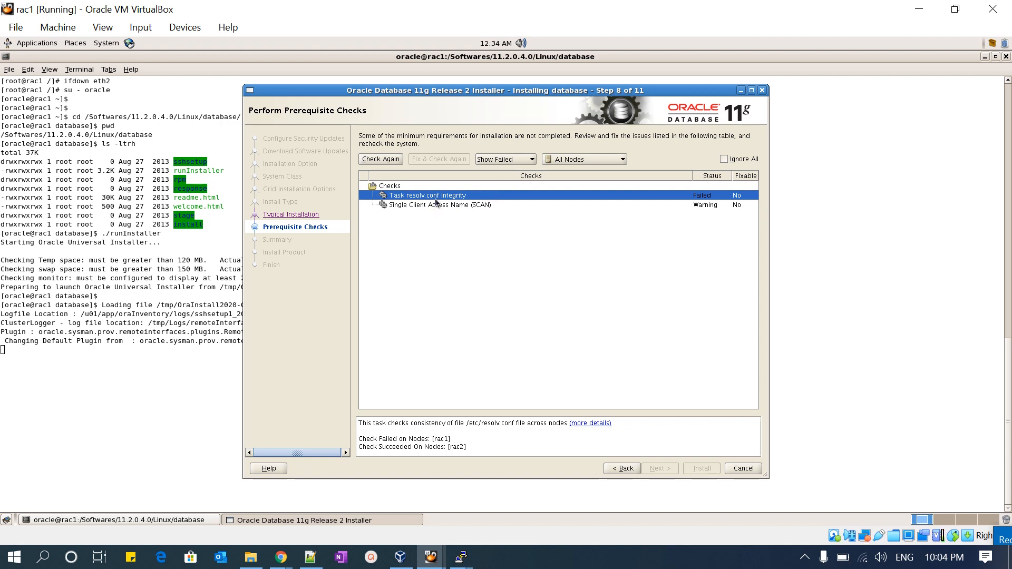
{"action": "left_click", "coordinate": [724, 159]}
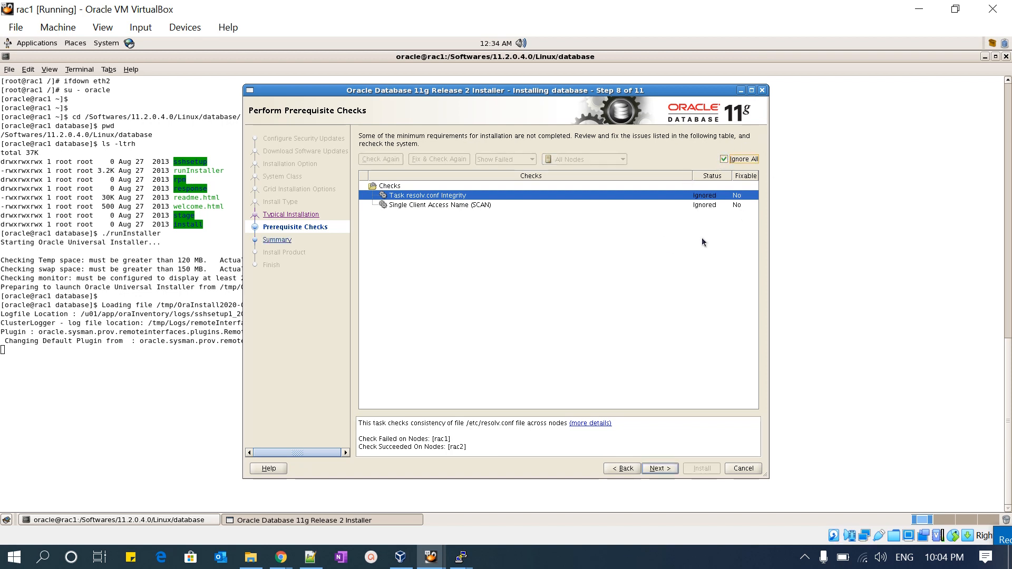
{"action": "left_click", "coordinate": [461, 205]}
{"action": "left_click", "coordinate": [460, 194]}
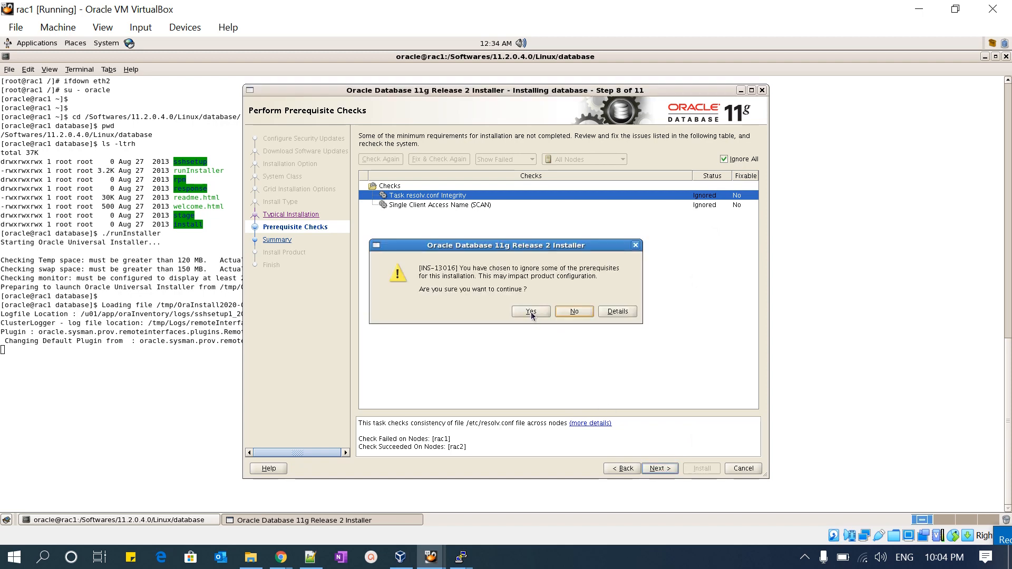
{"action": "left_click", "coordinate": [530, 314]}
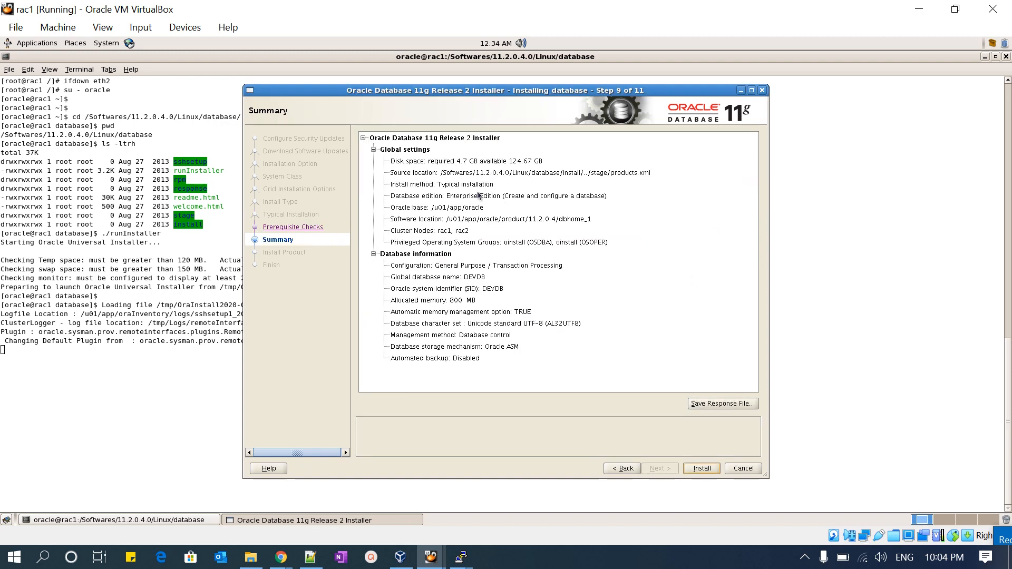
- Save the settings as a response file with 11.2.0.4_dbhome_1 in its name, and start the installation
{"action": "left_click", "coordinate": [704, 403]}
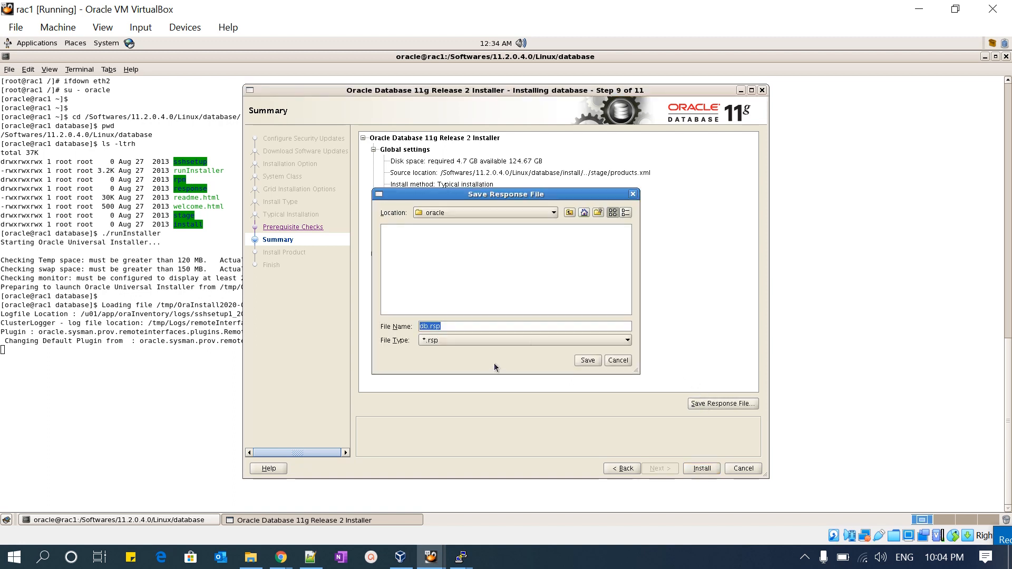
{"action": "left_click", "coordinate": [455, 329]}
{"action": "type", "text": "11.2.0.4_dbhome_1"}
{"action": "left_click", "coordinate": [588, 361]}
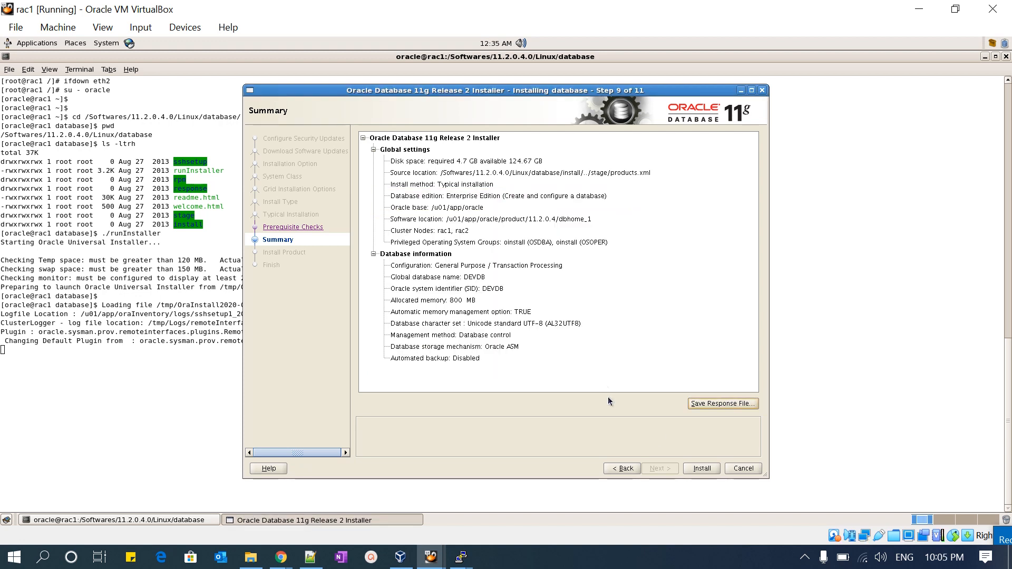
{"action": "left_click", "coordinate": [701, 469]}
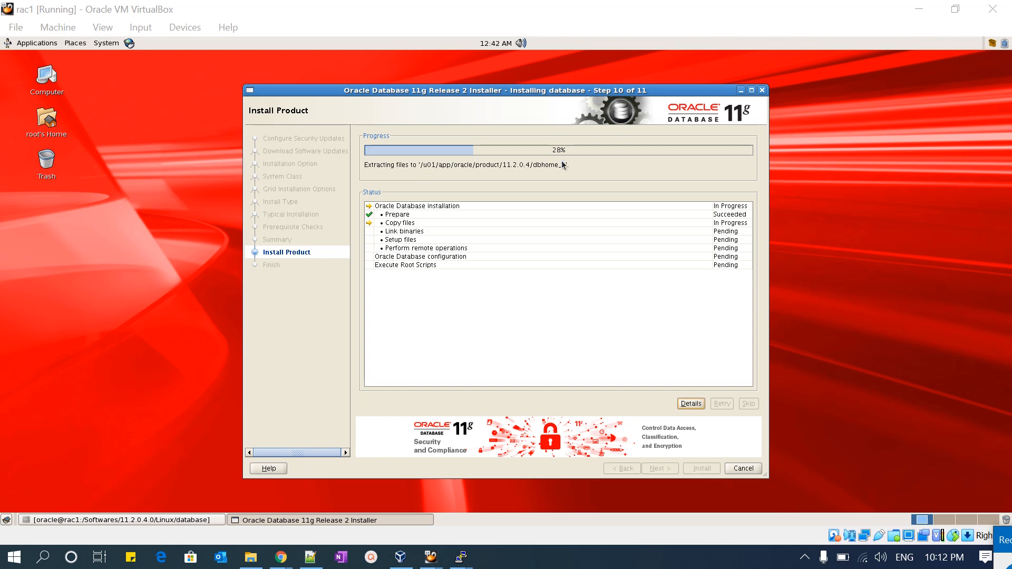
- Open the installation details, enlarge and reposition the window, and highlight the full log file path
{"action": "left_click", "coordinate": [685, 404]}
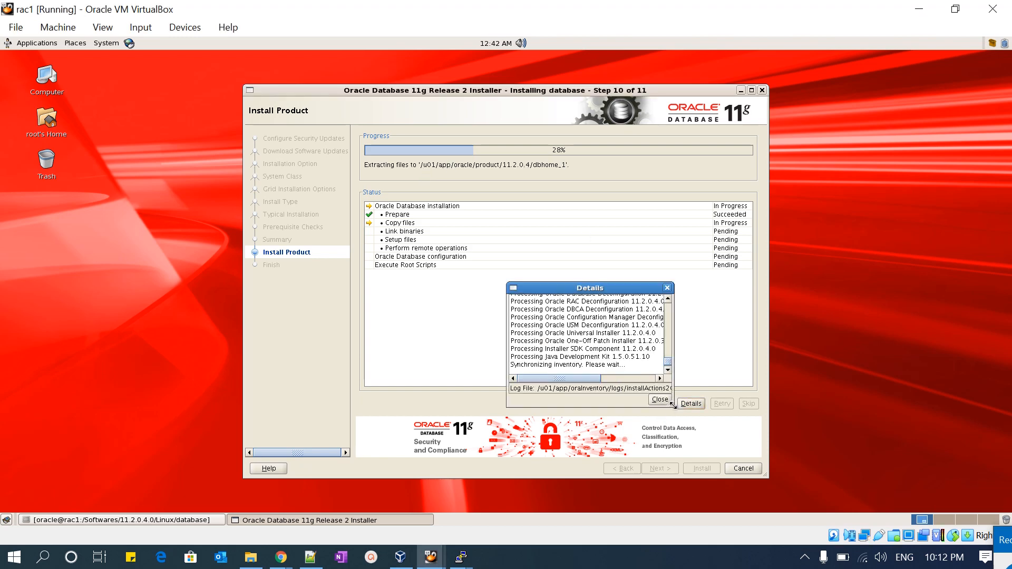
{"action": "left_click_drag", "start_coordinate": [672, 405], "coordinate": [866, 440]}
{"action": "left_click_drag", "start_coordinate": [708, 293], "coordinate": [785, 280]}
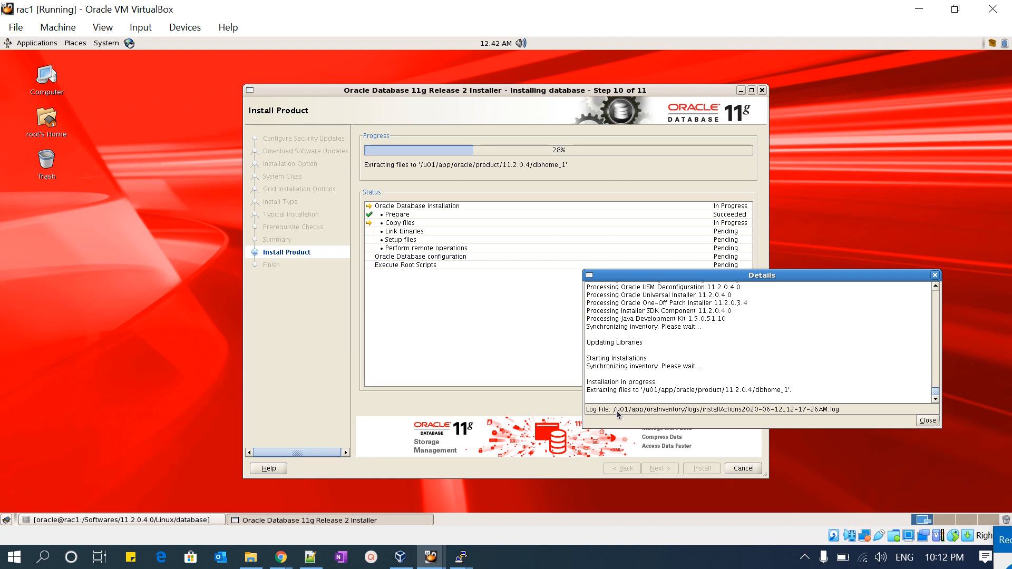
{"action": "mouse_move", "coordinate": [846, 411]}
{"action": "left_mouse_down"}
{"action": "mouse_move", "coordinate": [629, 407]}
{"action": "mouse_move", "coordinate": [851, 409]}
{"action": "mouse_move", "coordinate": [600, 418]}
{"action": "mouse_move", "coordinate": [698, 410]}
{"action": "mouse_move", "coordinate": [839, 418]}
{"action": "mouse_move", "coordinate": [842, 409]}
{"action": "left_mouse_up"}
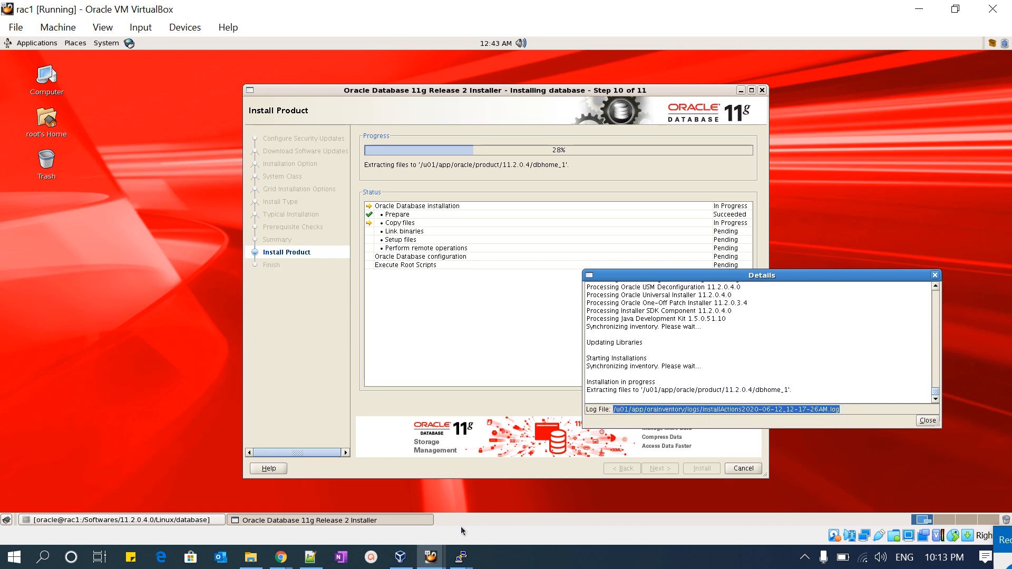
- Switch to the rac1 PuTTY session, stop the running log tail, and print the working directory with pwd
{"action": "mouse_move", "coordinate": [461, 556]}
{"action": "left_click", "coordinate": [378, 503]}
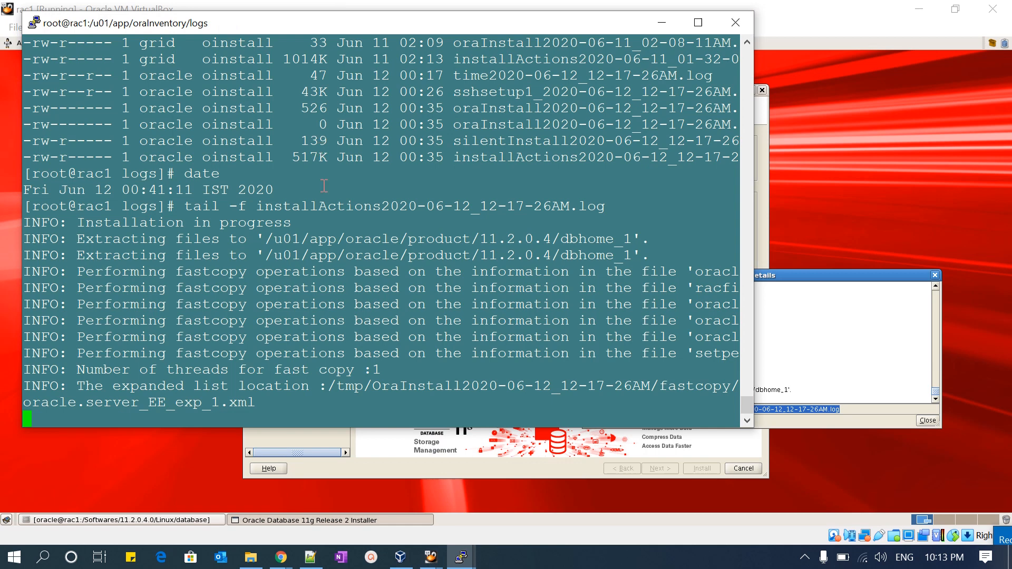
{"action": "key", "text": "ctrl+c"}
{"action": "key", "text": "Return"}
{"action": "key", "text": "Return"}
{"action": "key", "text": "Return"}
{"action": "key", "text": "Up"}
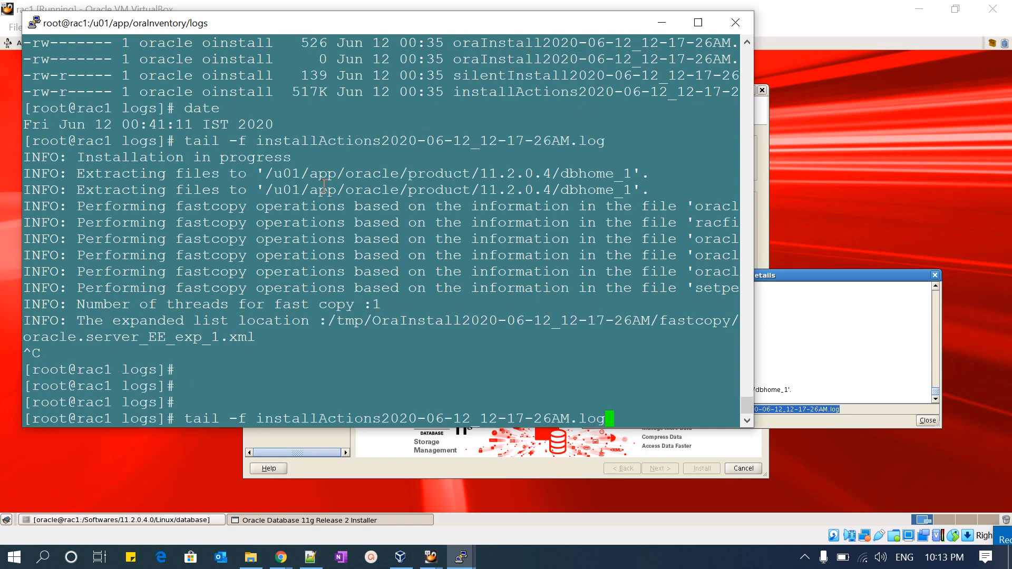
{"action": "key", "text": "ctrl+c"}
{"action": "type", "text": "pwd"}
{"action": "key", "text": "Return"}
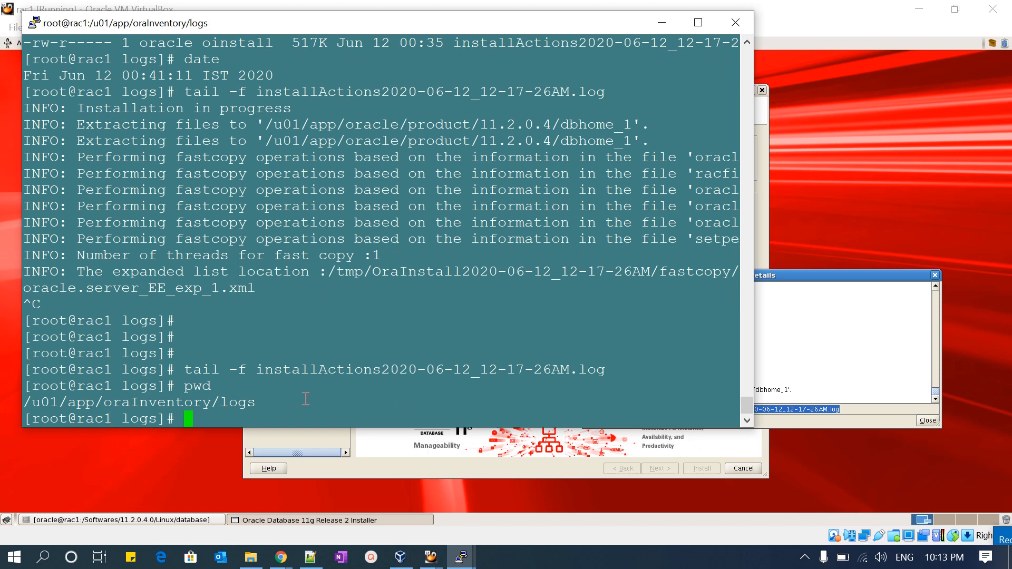
{"action": "key", "text": "Up"}
{"action": "key", "text": "Return"}
- Follow installActions2020-06-12_12-17-26AM.log with tail -f, widen the terminal window, and return to the installer
{"action": "key", "text": "Up"}
{"action": "key", "text": "Up"}
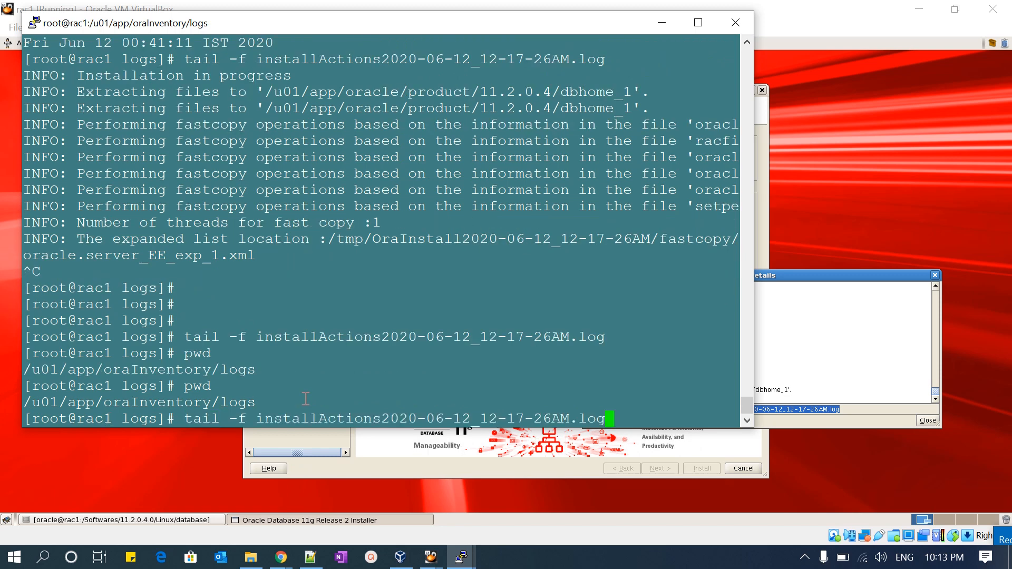
{"action": "key", "text": "Return"}
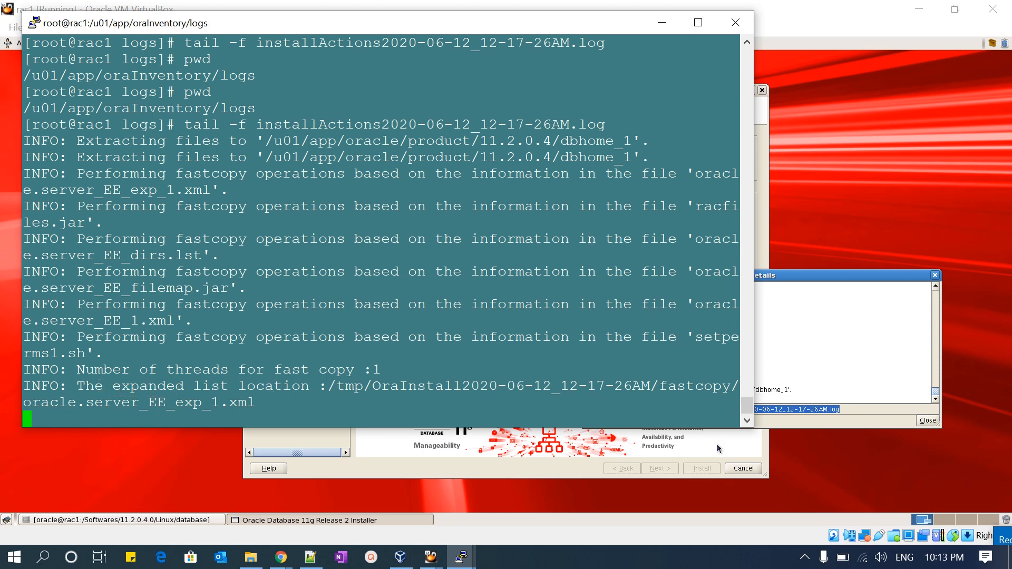
{"action": "left_click_drag", "start_coordinate": [756, 430], "coordinate": [943, 445]}
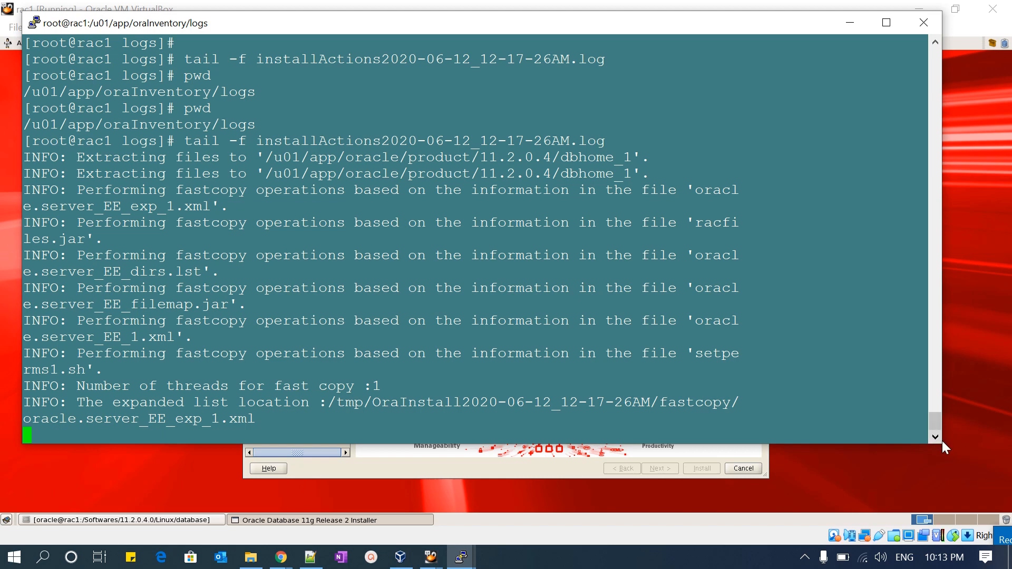
{"action": "left_click_drag", "start_coordinate": [942, 444], "coordinate": [880, 446]}
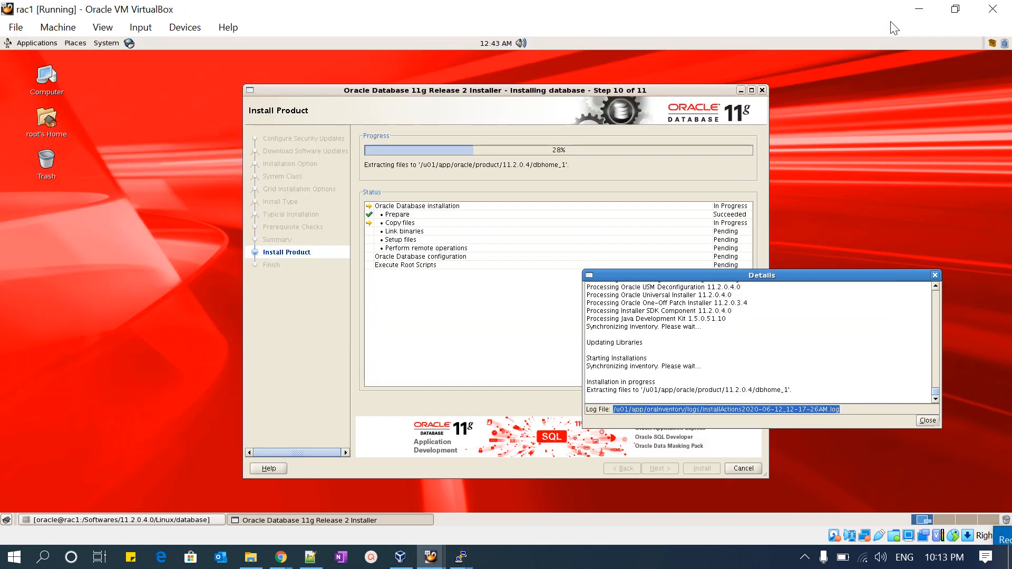
{"action": "left_click", "coordinate": [890, 26]}
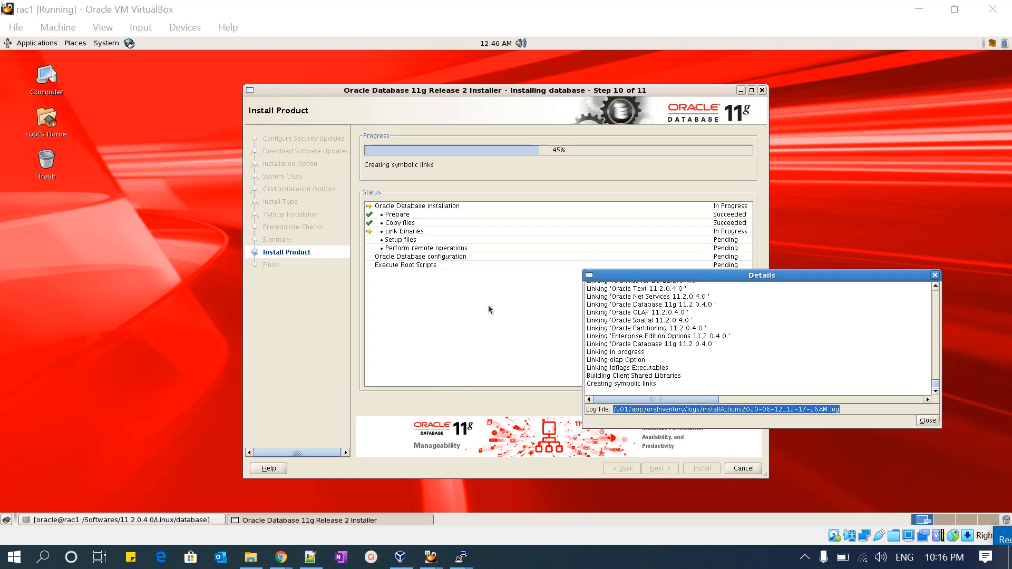
- Check the binary linking progress in the installer details, and switch to the rac1 PuTTY session to view the log
{"action": "left_click", "coordinate": [596, 299]}
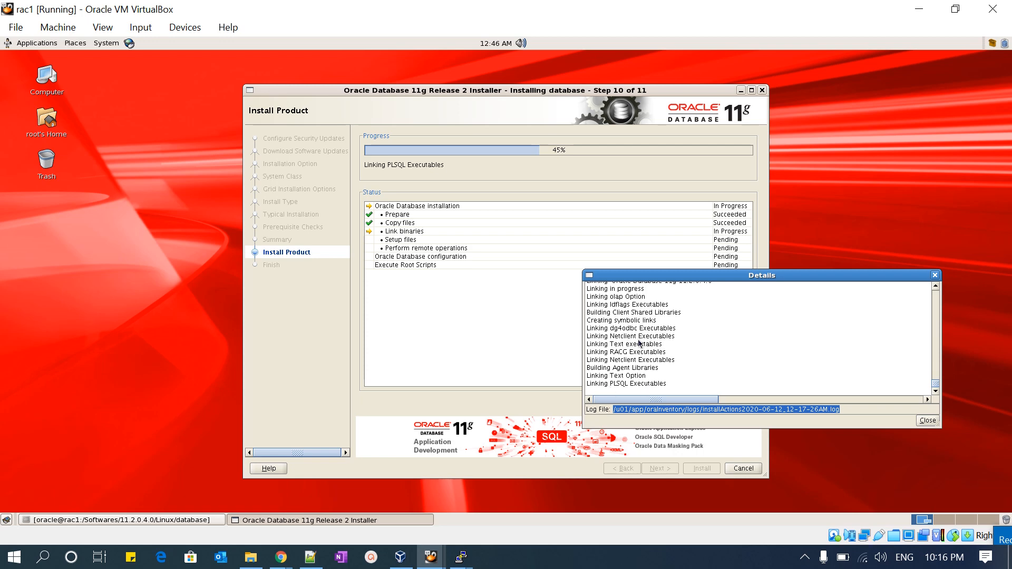
{"action": "left_click", "coordinate": [462, 559]}
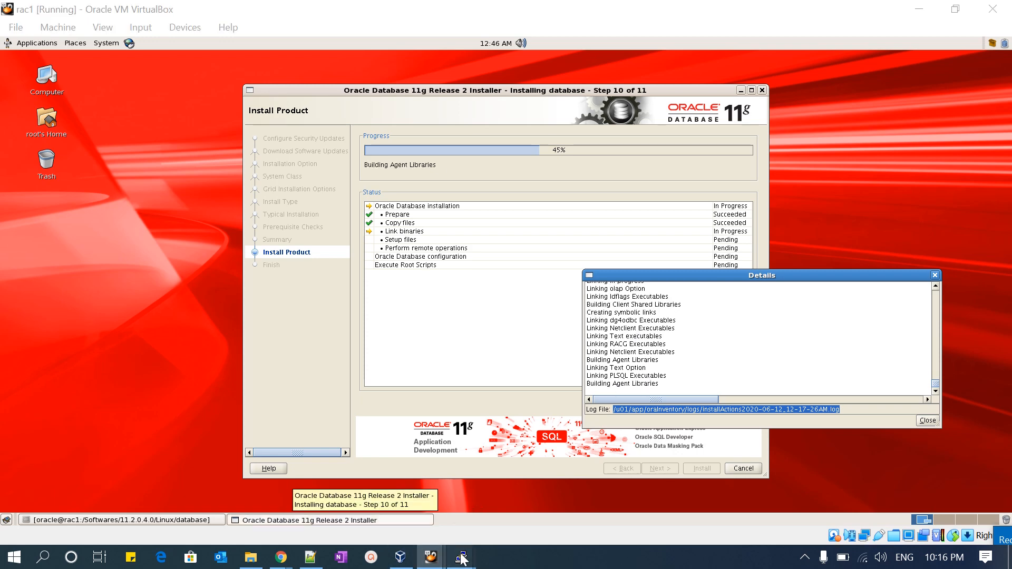
{"action": "left_click", "coordinate": [385, 448]}
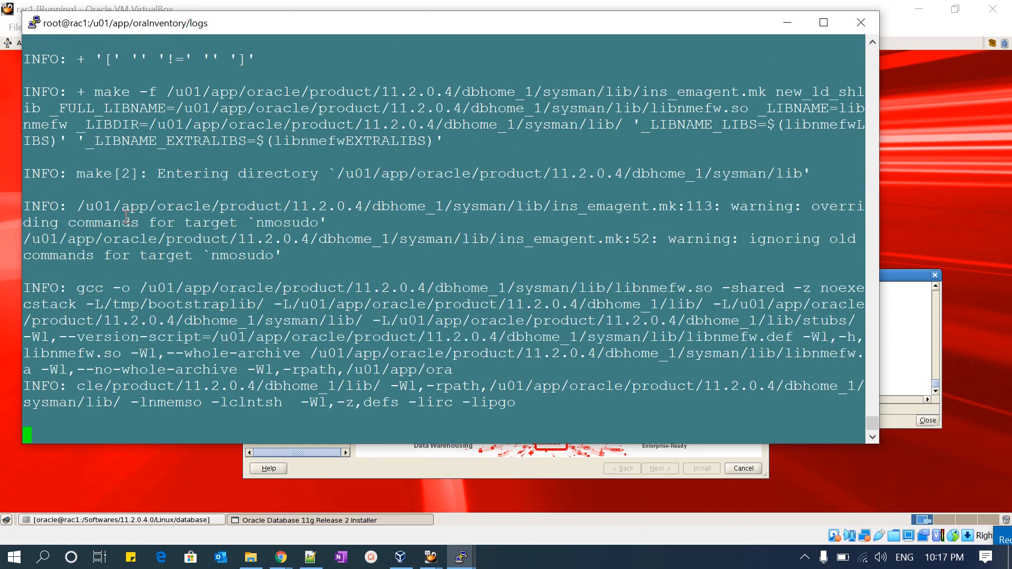
- Examine the agent library linking output in the rac1 log, check it against the installer progress, and dismiss the chat notification
{"action": "left_click_drag", "start_coordinate": [63, 172], "coordinate": [181, 172]}
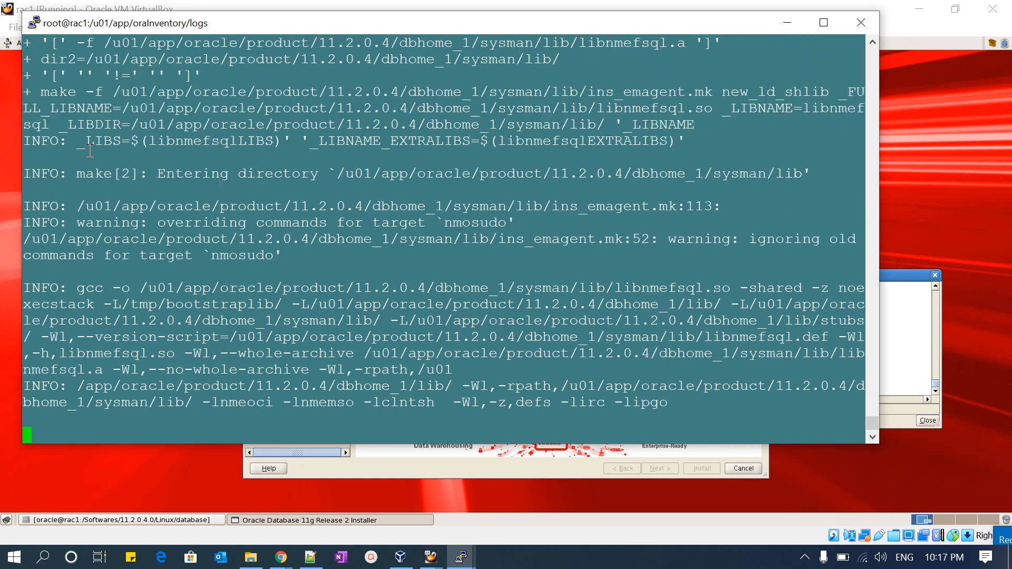
{"action": "left_click_drag", "start_coordinate": [89, 168], "coordinate": [738, 171]}
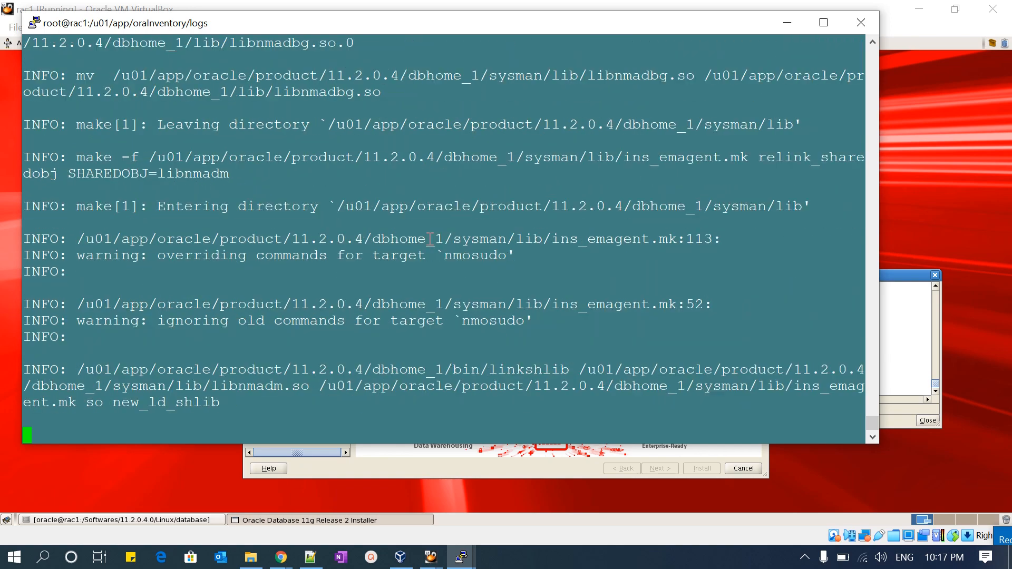
{"action": "left_click", "coordinate": [909, 334]}
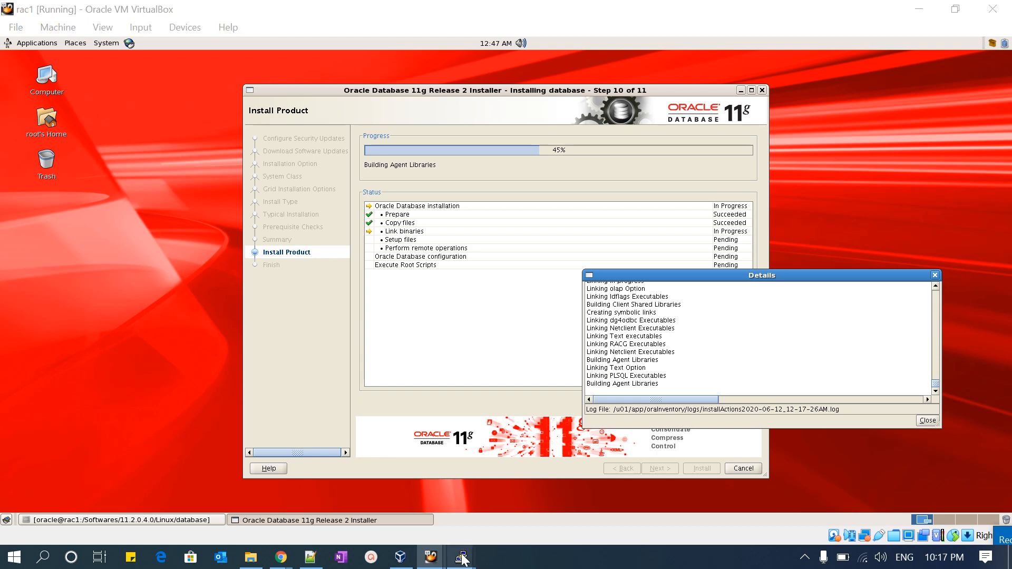
{"action": "mouse_move", "coordinate": [461, 557]}
{"action": "left_click", "coordinate": [403, 499]}
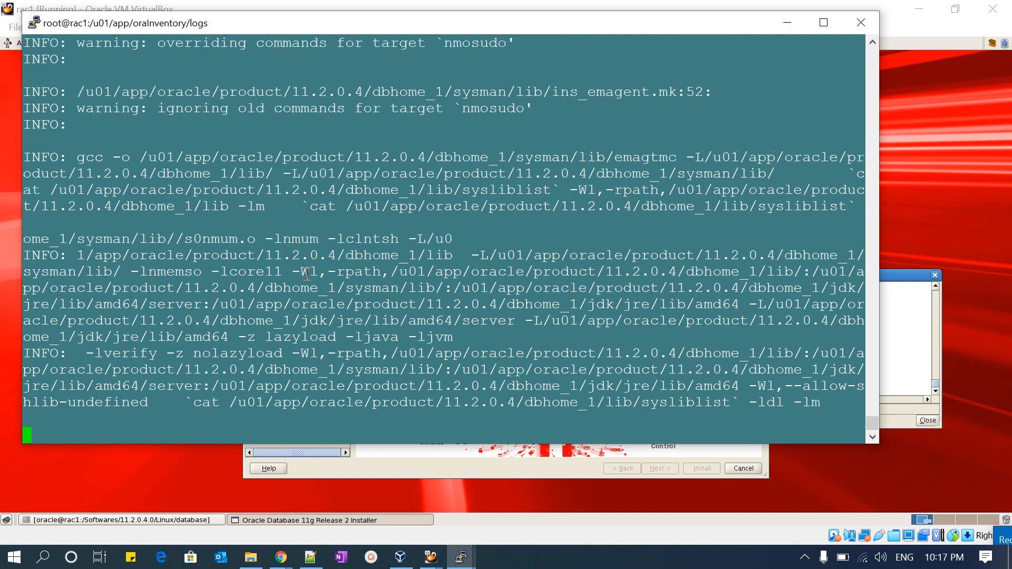
{"action": "left_click", "coordinate": [867, 6]}
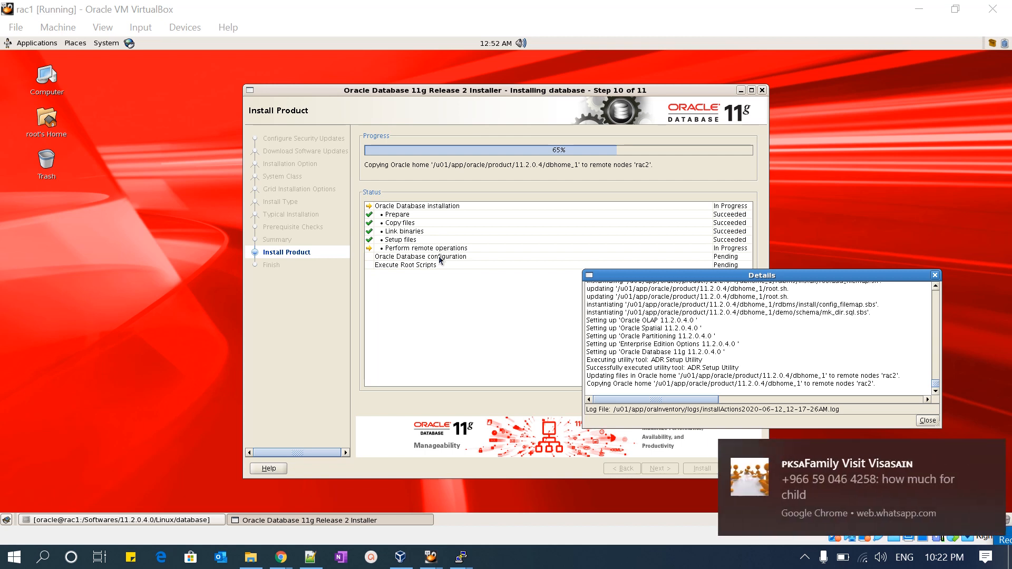
{"action": "left_click", "coordinate": [988, 458]}
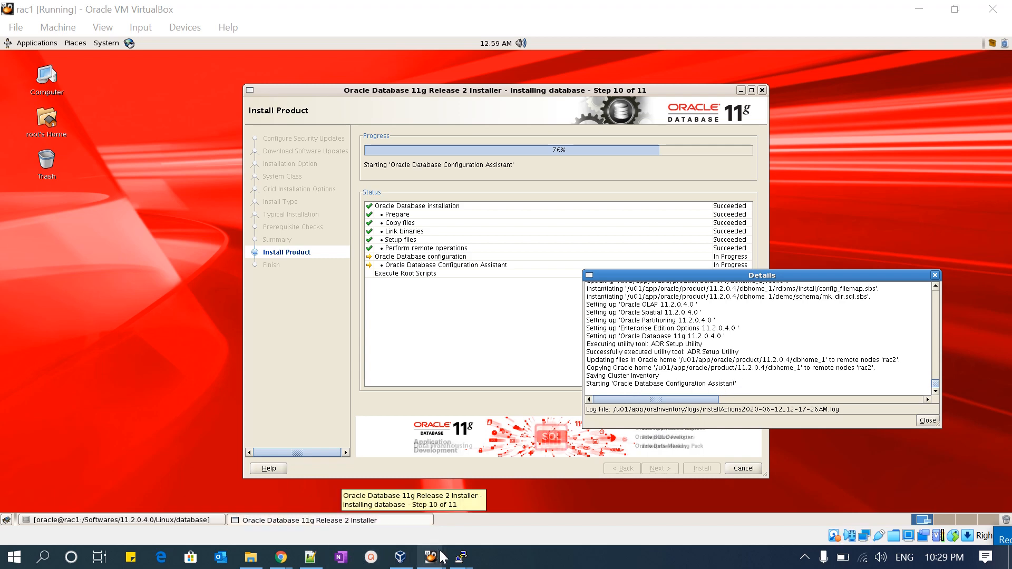
- Examine the dbca database creation command and its ASM disk group options in the rac1 log, and return to the installer
{"action": "mouse_move", "coordinate": [460, 560]}
{"action": "left_click", "coordinate": [407, 509]}
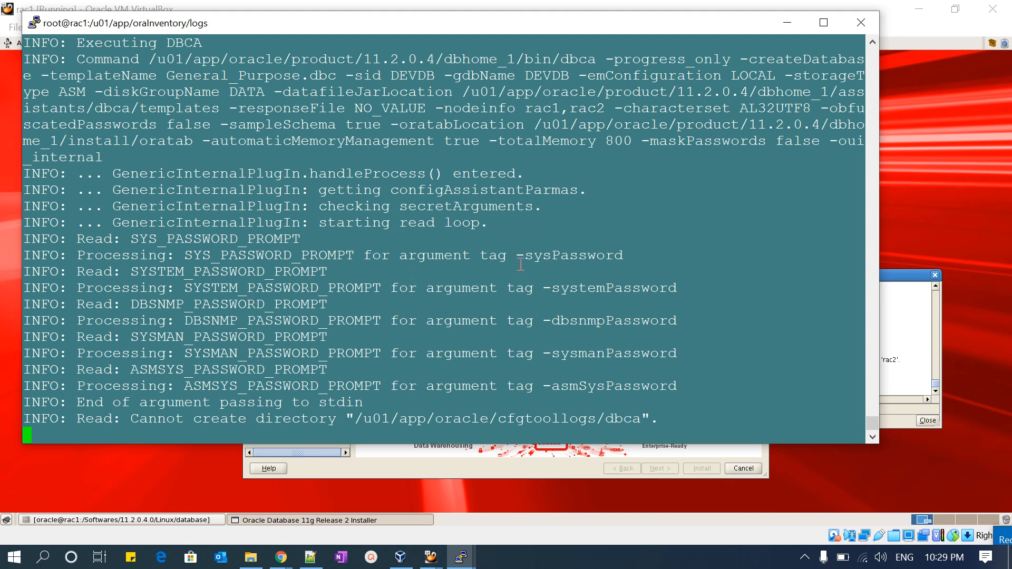
{"action": "left_click_drag", "start_coordinate": [268, 253], "coordinate": [569, 370]}
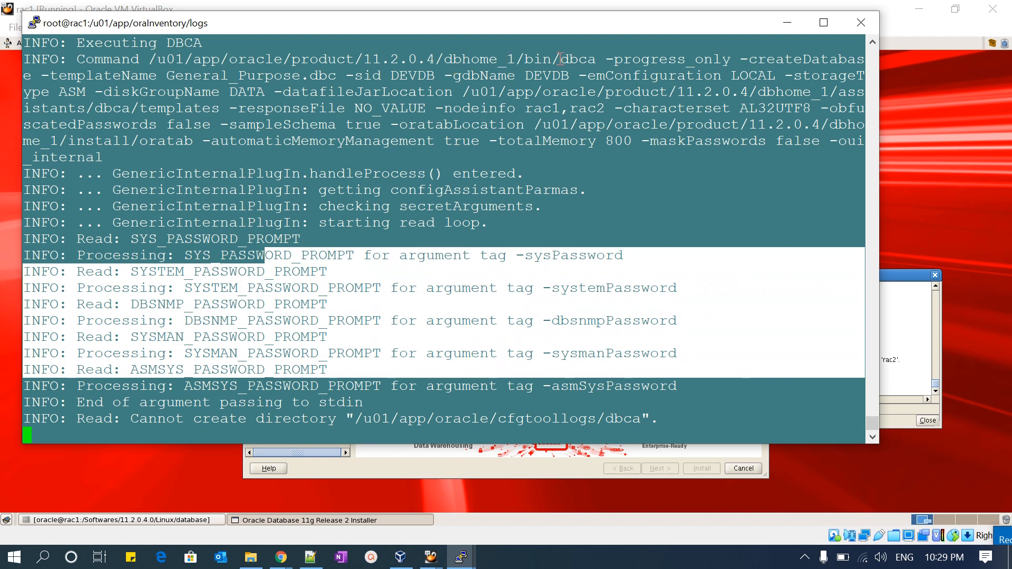
{"action": "left_click", "coordinate": [595, 59]}
{"action": "left_click_drag", "start_coordinate": [594, 60], "coordinate": [564, 60]}
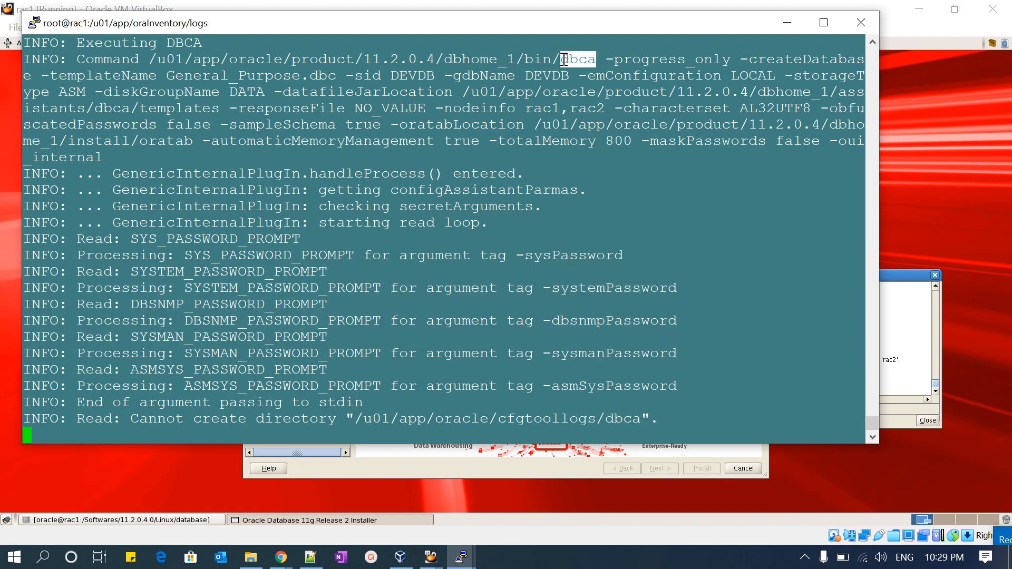
{"action": "left_click_drag", "start_coordinate": [50, 59], "coordinate": [658, 141]}
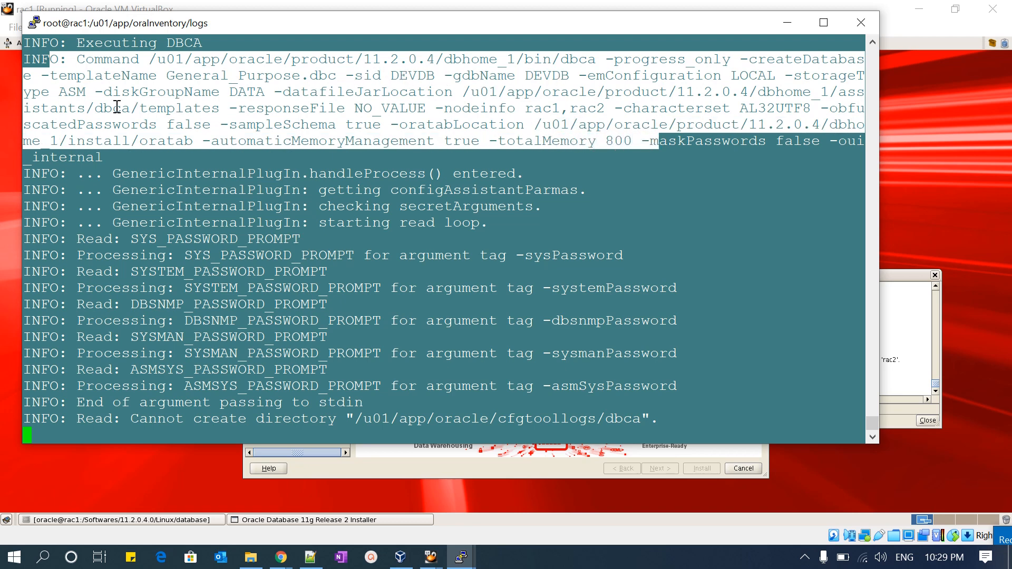
{"action": "left_click_drag", "start_coordinate": [72, 94], "coordinate": [238, 94]}
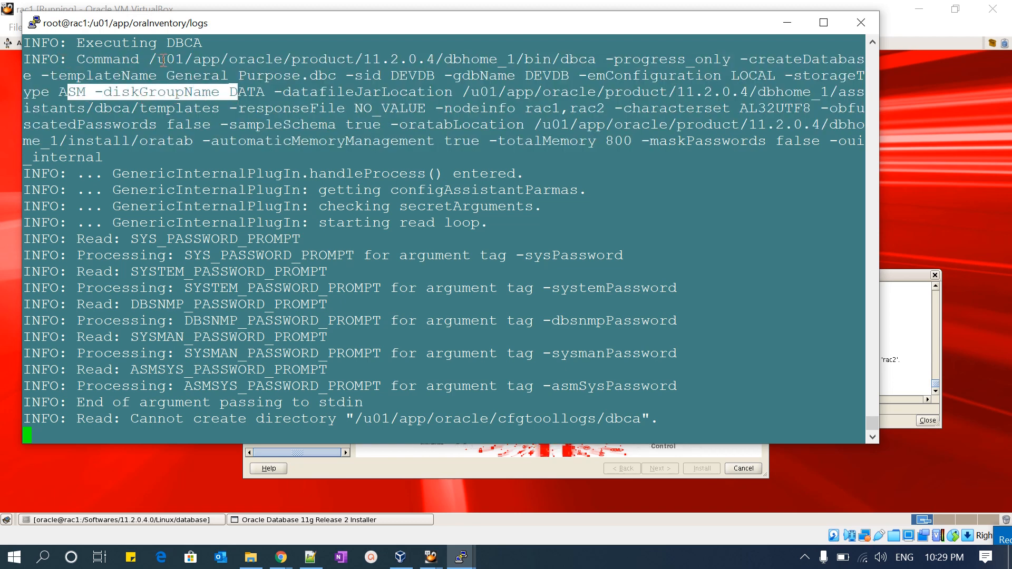
{"action": "left_click_drag", "start_coordinate": [149, 59], "coordinate": [175, 143]}
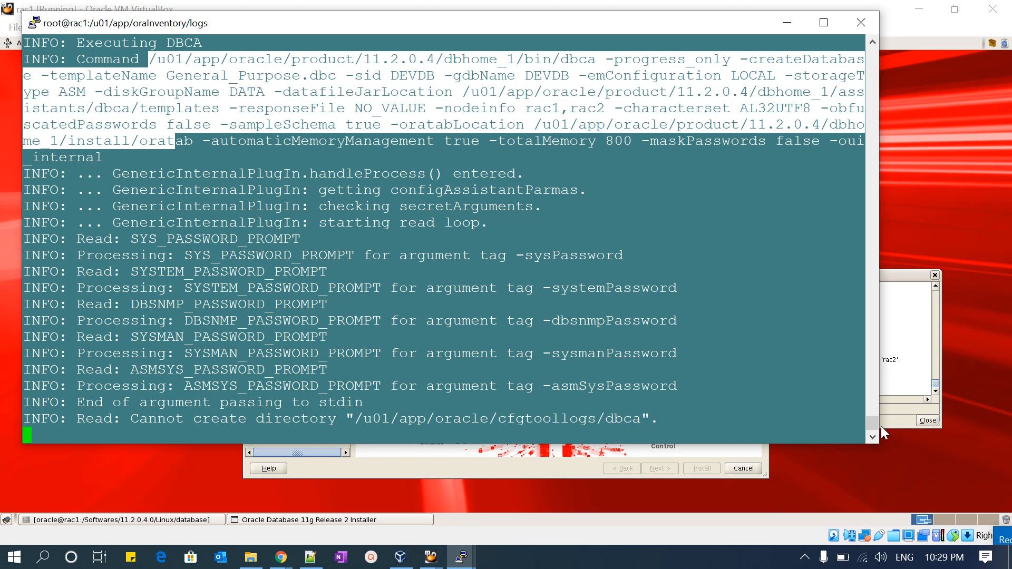
{"action": "left_click", "coordinate": [897, 283]}
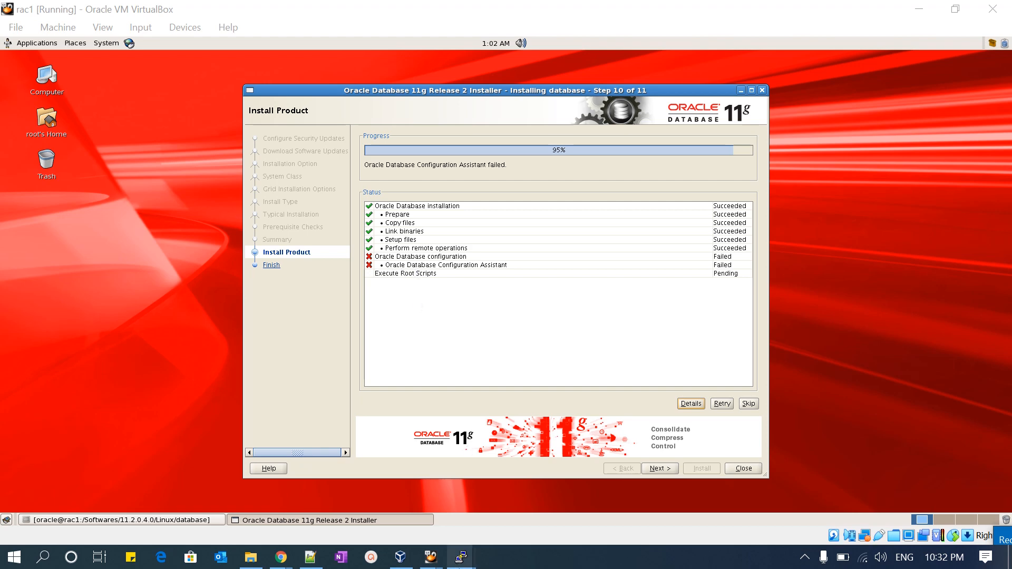
- Switch to the rac1 terminal and highlight the dbca directory error and its /u01/app/oracle/cfgtoollogs/ path
{"action": "mouse_move", "coordinate": [461, 557]}
{"action": "left_click", "coordinate": [425, 518]}
{"action": "scroll", "coordinate": [285, 220], "scroll_direction": "up", "scroll_amount": 10}
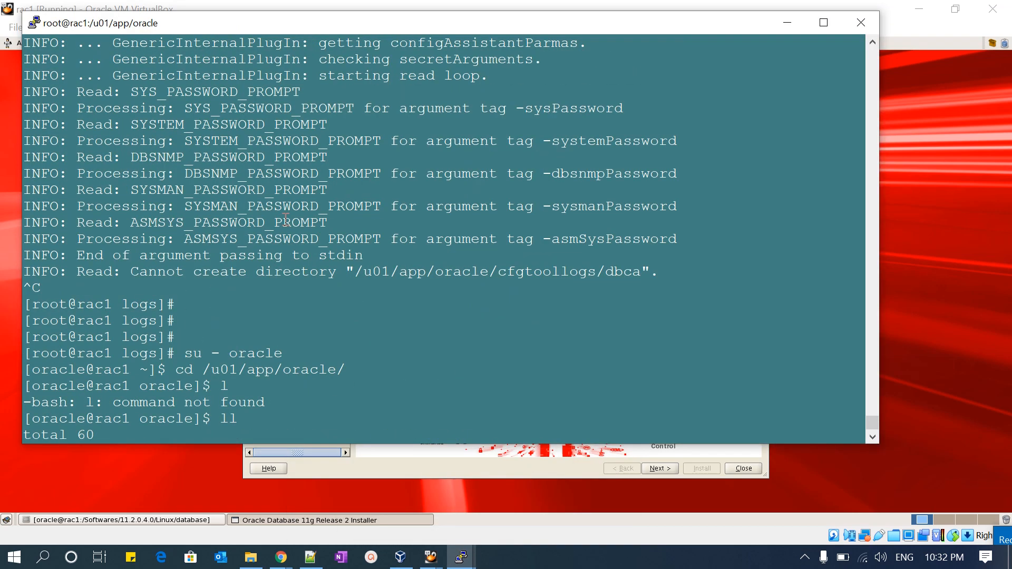
{"action": "scroll", "coordinate": [285, 220], "scroll_direction": "down", "scroll_amount": 4}
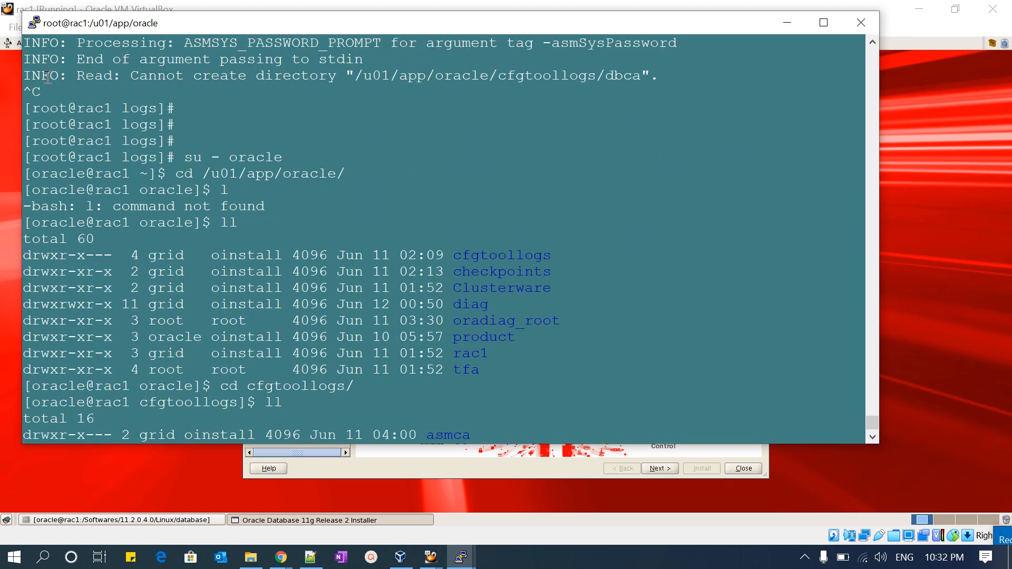
{"action": "left_click_drag", "start_coordinate": [33, 75], "coordinate": [649, 76]}
{"action": "left_click", "coordinate": [359, 77]}
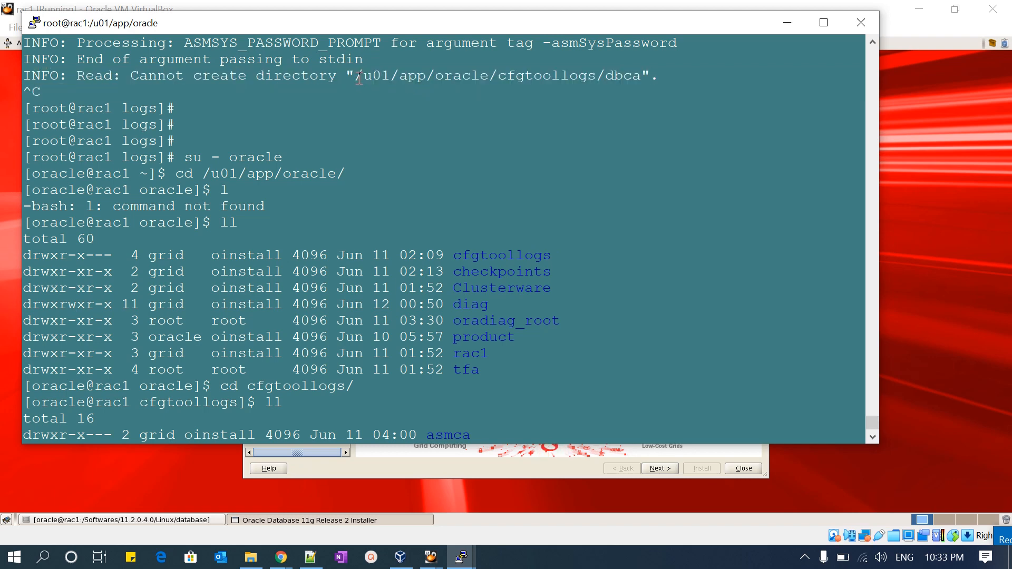
{"action": "left_click_drag", "start_coordinate": [358, 77], "coordinate": [606, 74]}
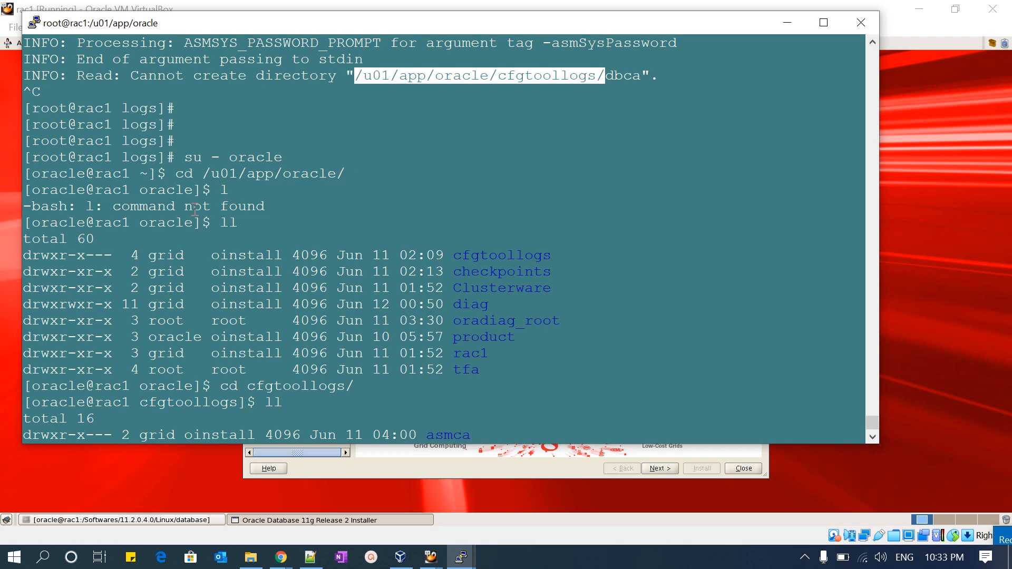
- Inspect the owner and permissions of cfgtoollogs in the directory listing, and highlight the dbca subfolder in the error path
{"action": "triple_click", "coordinate": [481, 255]}
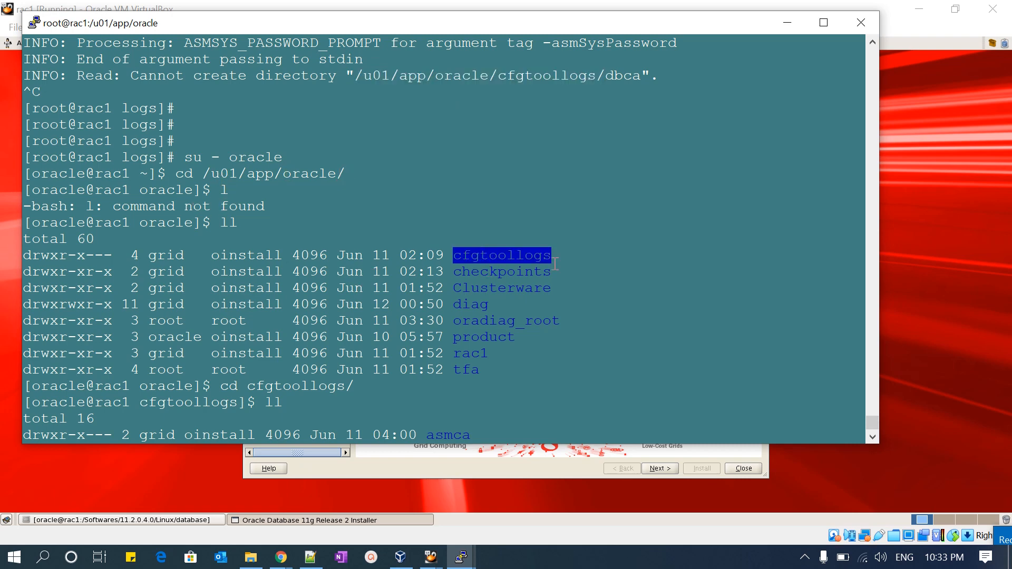
{"action": "left_click", "coordinate": [479, 257]}
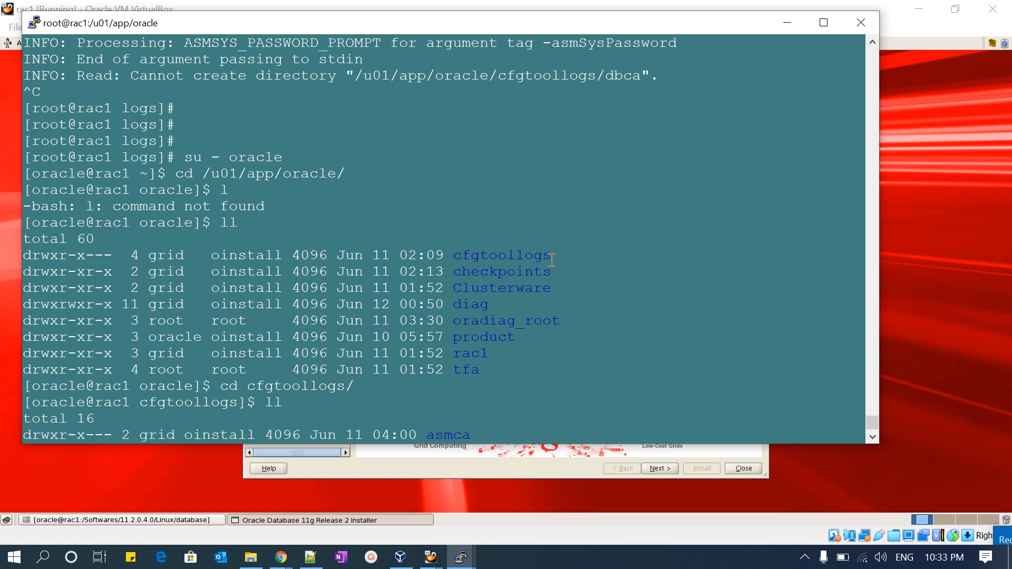
{"action": "left_click_drag", "start_coordinate": [552, 258], "coordinate": [41, 256]}
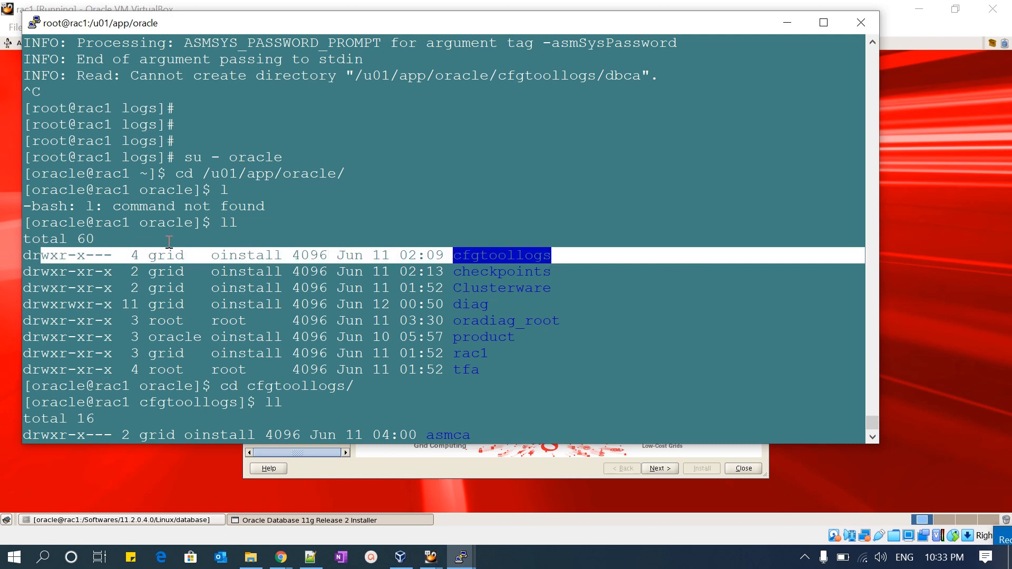
{"action": "double_click", "coordinate": [166, 255]}
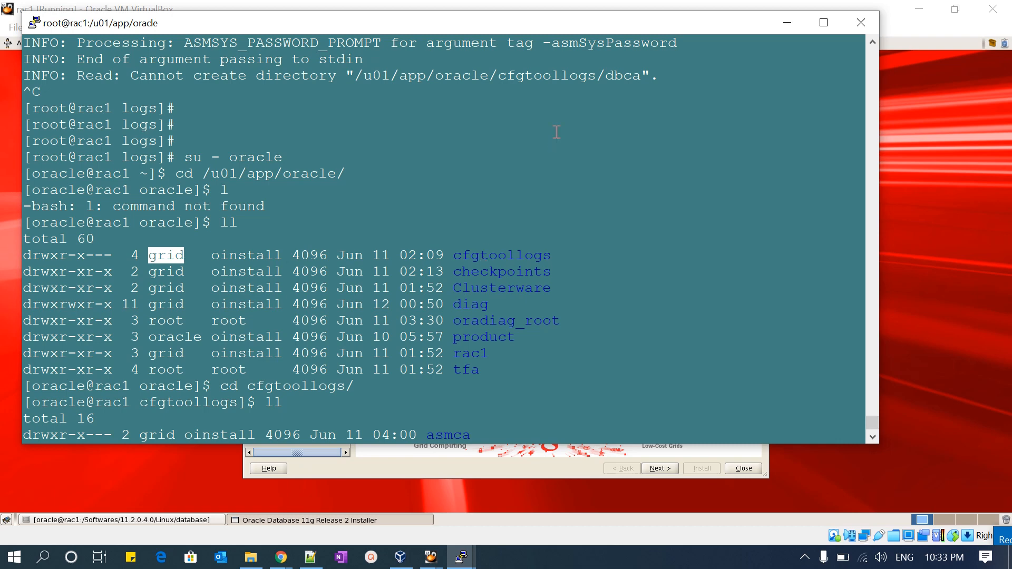
{"action": "left_click_drag", "start_coordinate": [605, 74], "coordinate": [639, 74]}
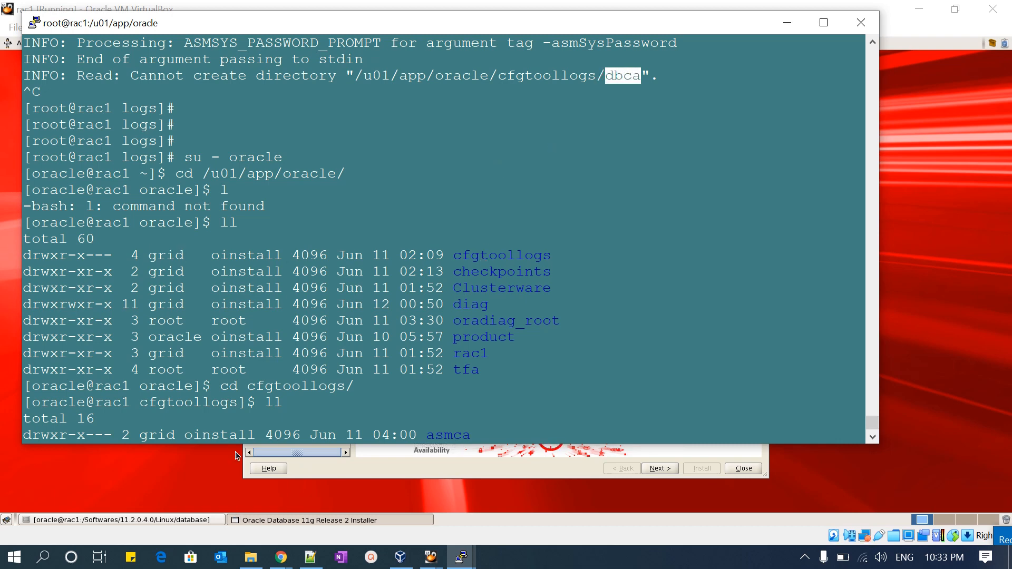
{"action": "left_click_drag", "start_coordinate": [253, 387], "coordinate": [354, 388]}
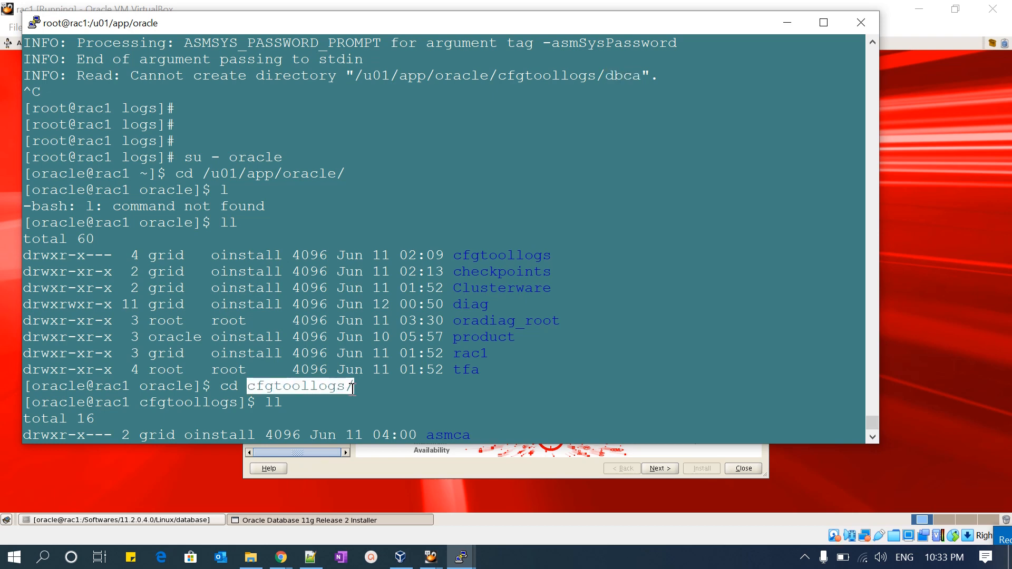
- Review the chmod 777 cfgtoollogs/ command in the terminal, list /u01/app/oracle with ll, and return to the installer
{"action": "scroll", "coordinate": [353, 391], "scroll_direction": "down", "scroll_amount": 4}
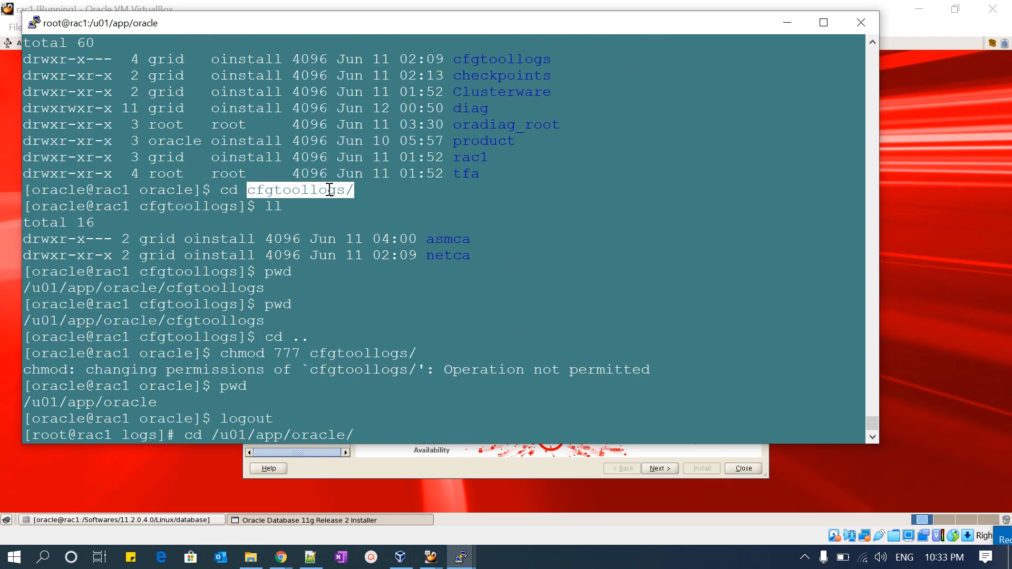
{"action": "left_click_drag", "start_coordinate": [222, 354], "coordinate": [418, 355]}
{"action": "scroll", "coordinate": [418, 355], "scroll_direction": "down", "scroll_amount": 2}
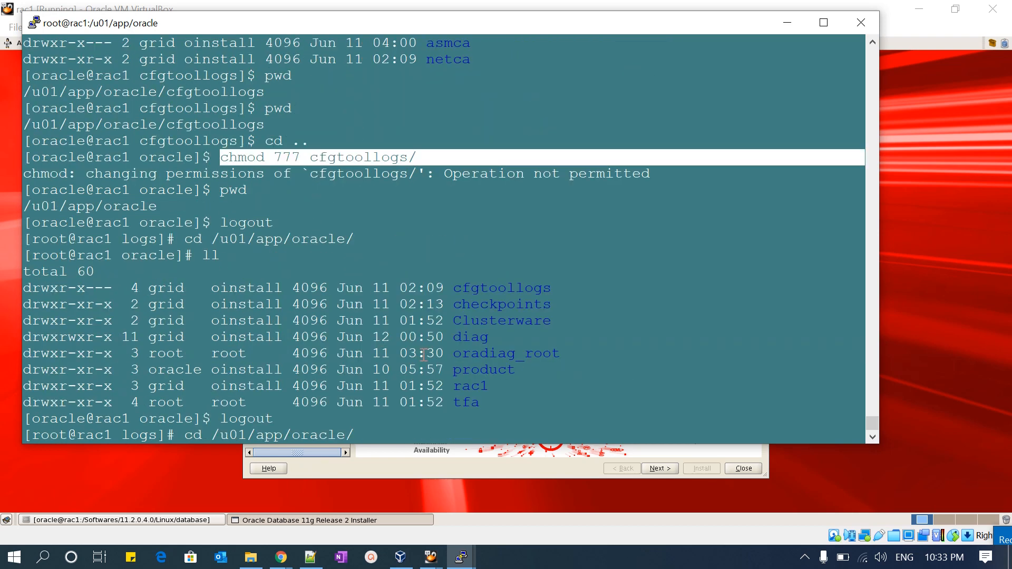
{"action": "type", "text": "ll"}
{"action": "key", "text": "Return"}
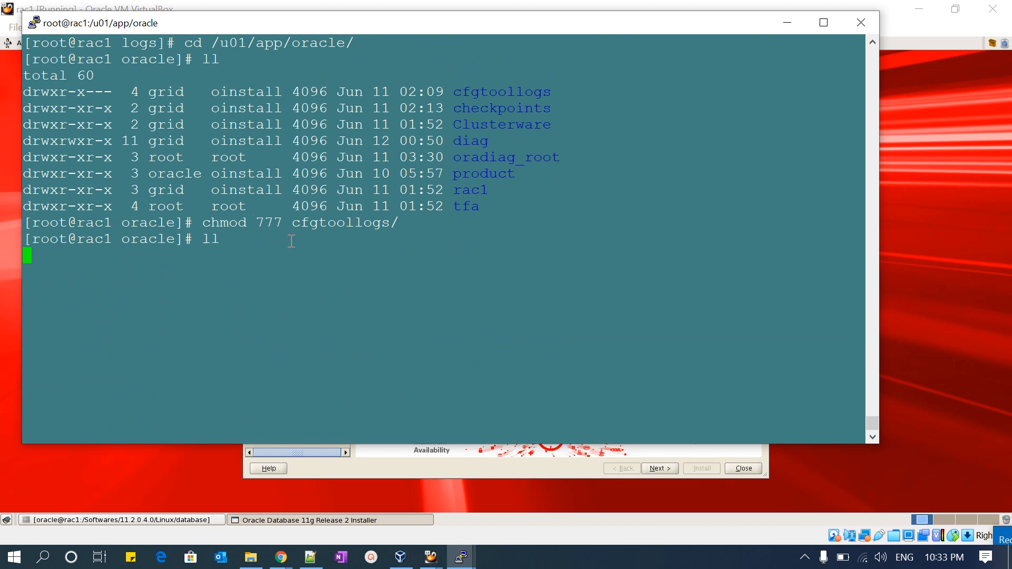
{"action": "left_click", "coordinate": [520, 462]}
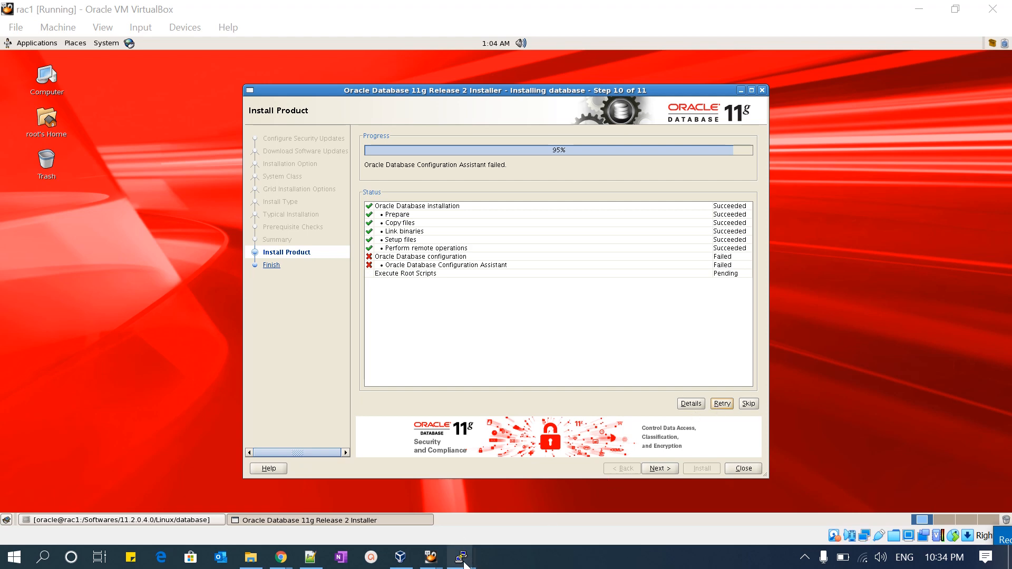
- List /u01/app/oracle again in the rac1 terminal to check the cfgtoollogs permissions, and return to the installer
{"action": "mouse_move", "coordinate": [463, 560]}
{"action": "left_click", "coordinate": [423, 488]}
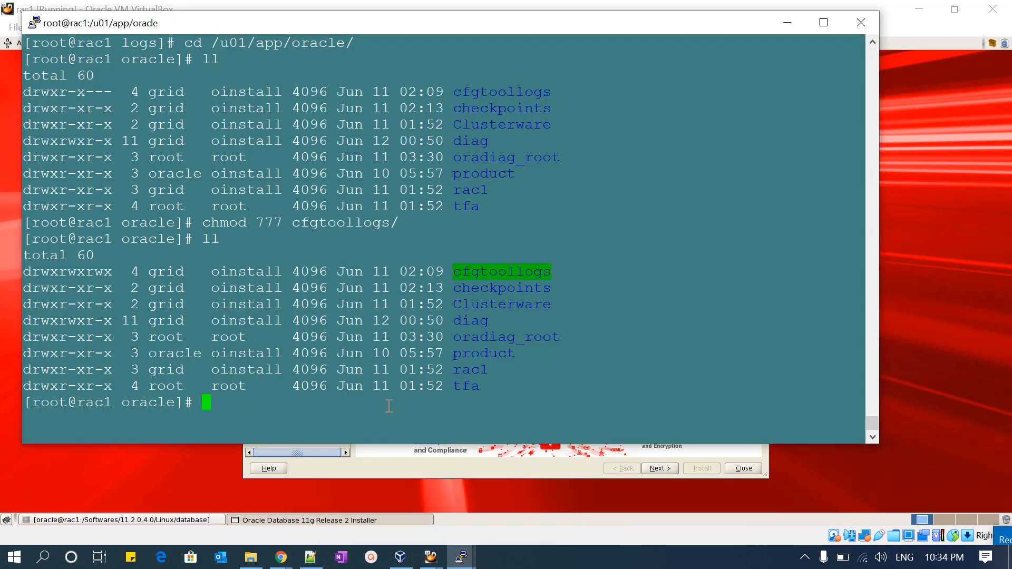
{"action": "key", "text": "Up"}
{"action": "key", "text": "Return"}
{"action": "key", "text": "Up"}
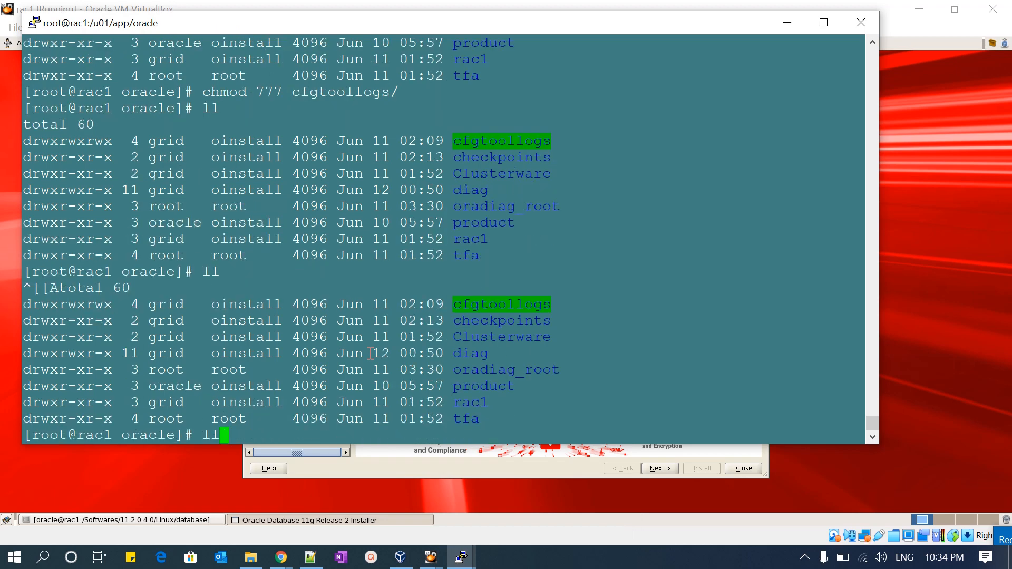
{"action": "key", "text": "BackSpace"}
{"action": "key", "text": "BackSpace"}
{"action": "key", "text": "alt+Tab"}
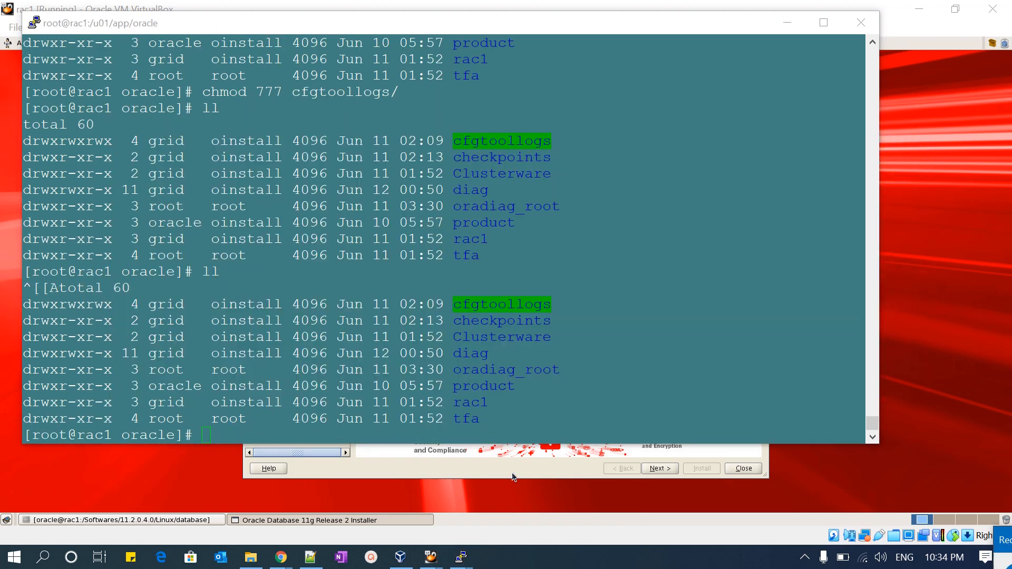
{"action": "left_click", "coordinate": [519, 477]}
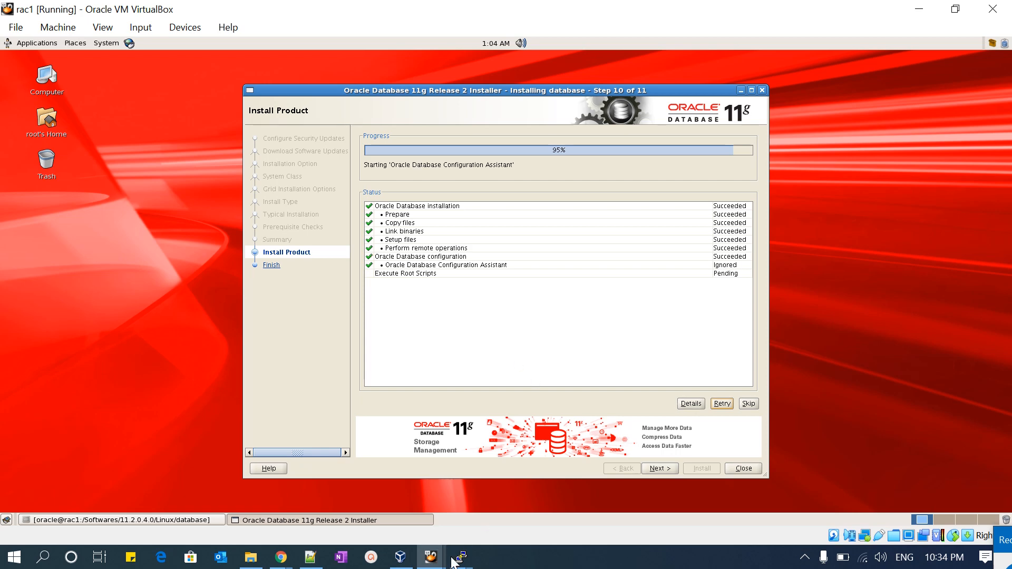
- Prepare an ll command for the oracle directory under /u01/app at the rac1 root prompt, and return to the installer
{"action": "mouse_move", "coordinate": [460, 561]}
{"action": "left_click", "coordinate": [385, 512]}
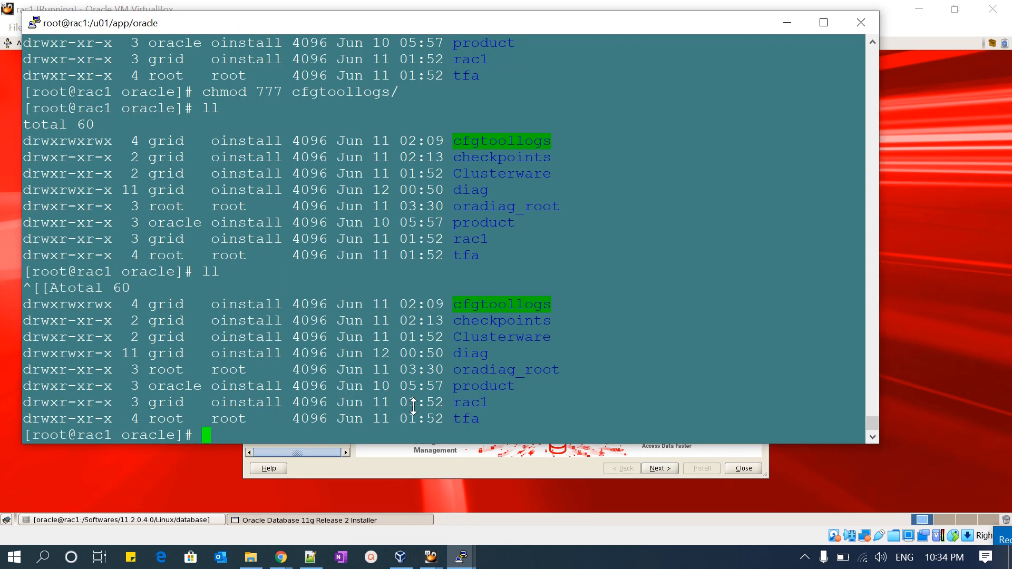
{"action": "key", "text": "Return"}
{"action": "key", "text": "Return"}
{"action": "key", "text": "Return"}
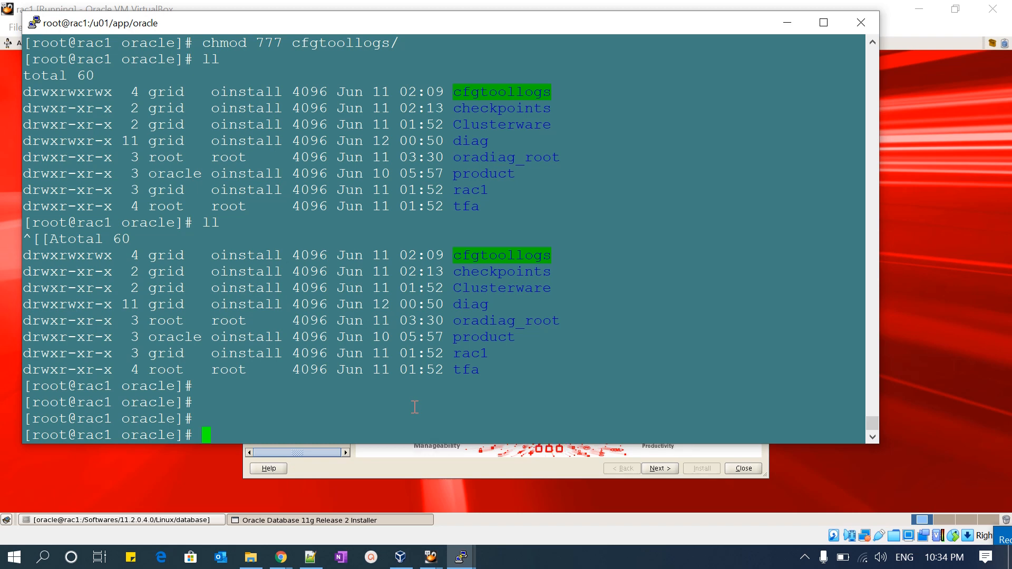
{"action": "type", "text": "ll /u01/app/"}
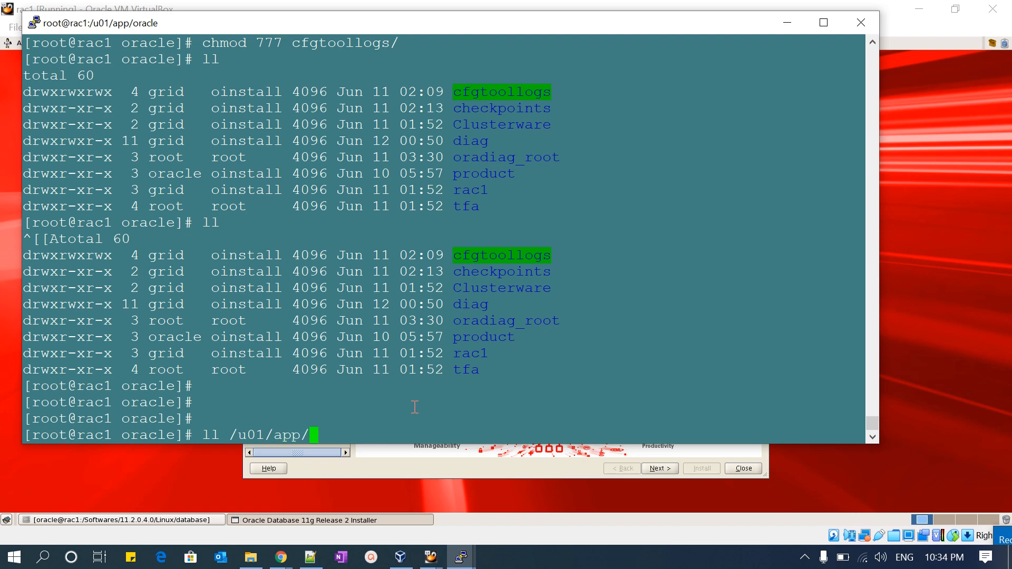
{"action": "type", "text": "ora"}
{"action": "key", "text": "Tab"}
{"action": "left_click", "coordinate": [526, 467]}
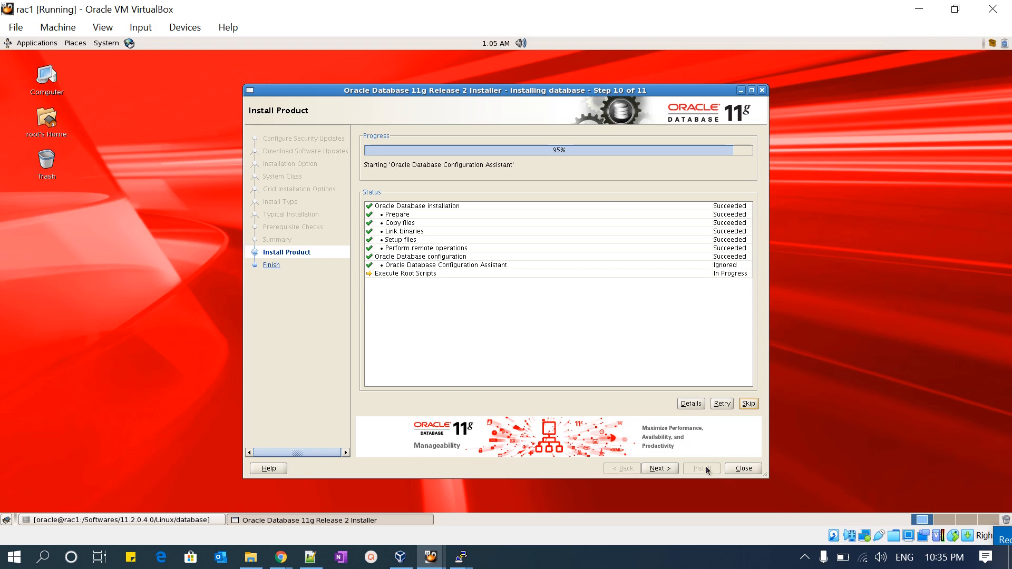
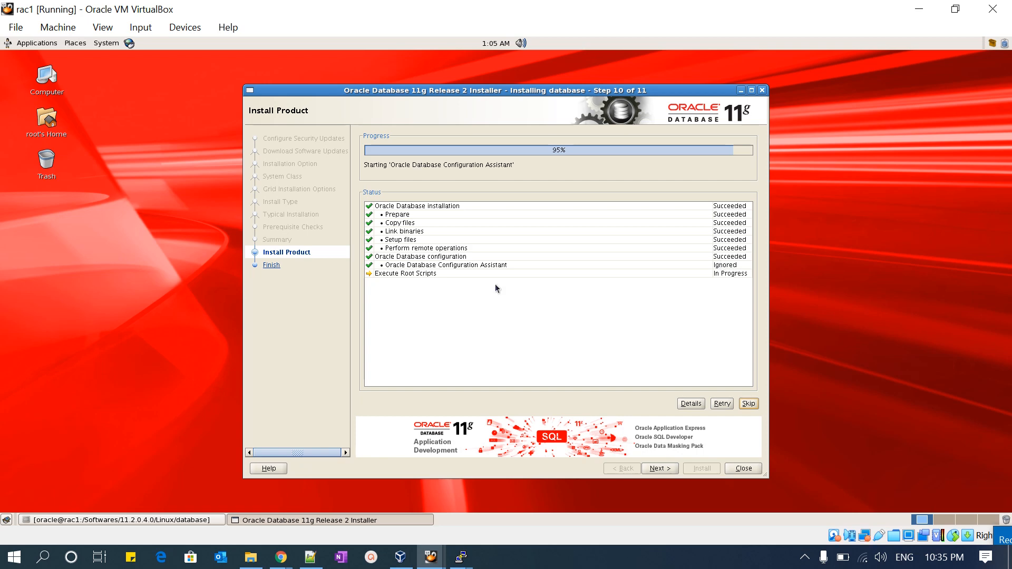
- Bring the database installer back up and move its window aside from the Execute Configuration scripts dialog
{"action": "left_click", "coordinate": [317, 520]}
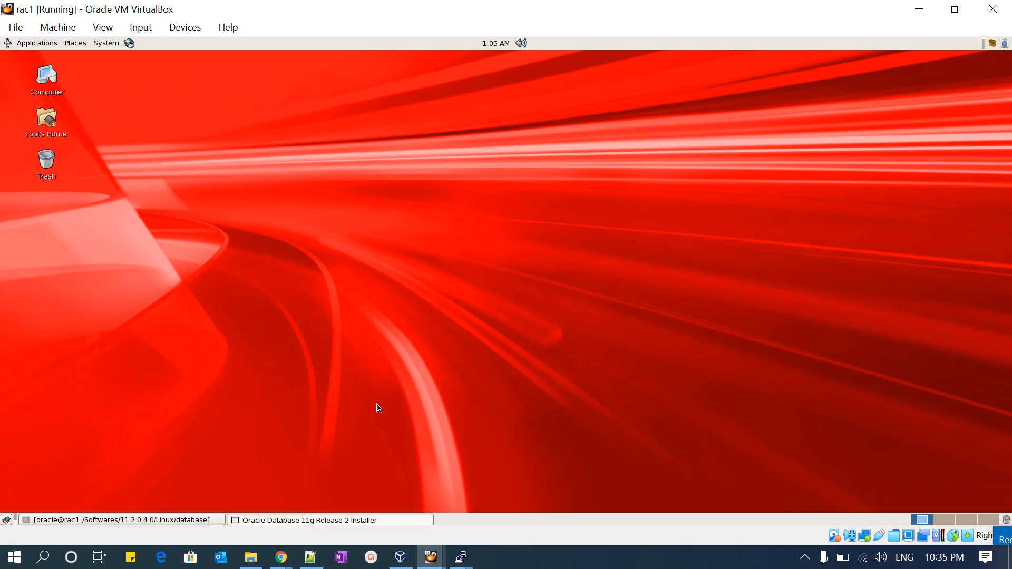
{"action": "left_click", "coordinate": [338, 521]}
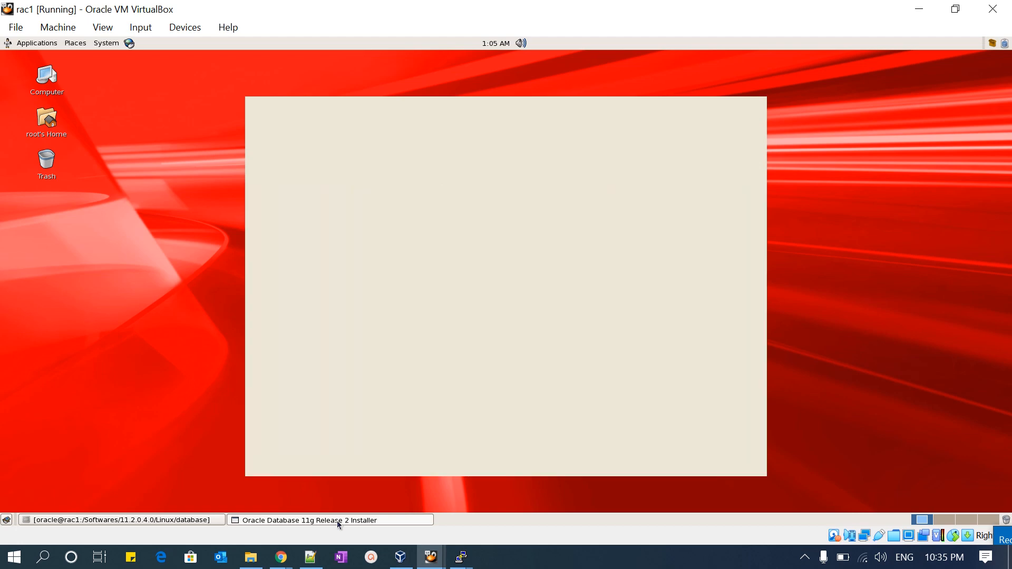
{"action": "left_click", "coordinate": [338, 522]}
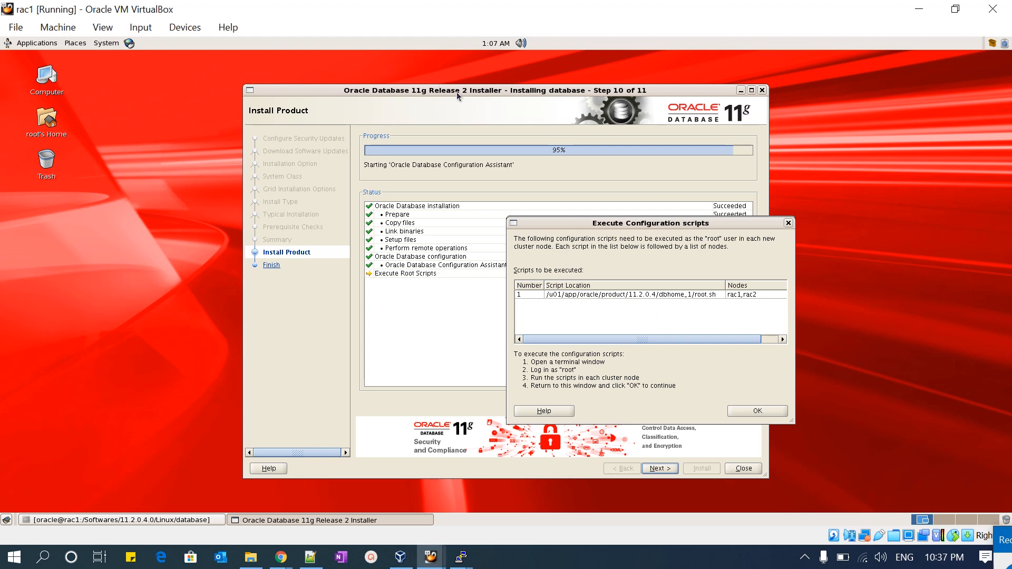
{"action": "left_click_drag", "start_coordinate": [456, 92], "coordinate": [291, 74]}
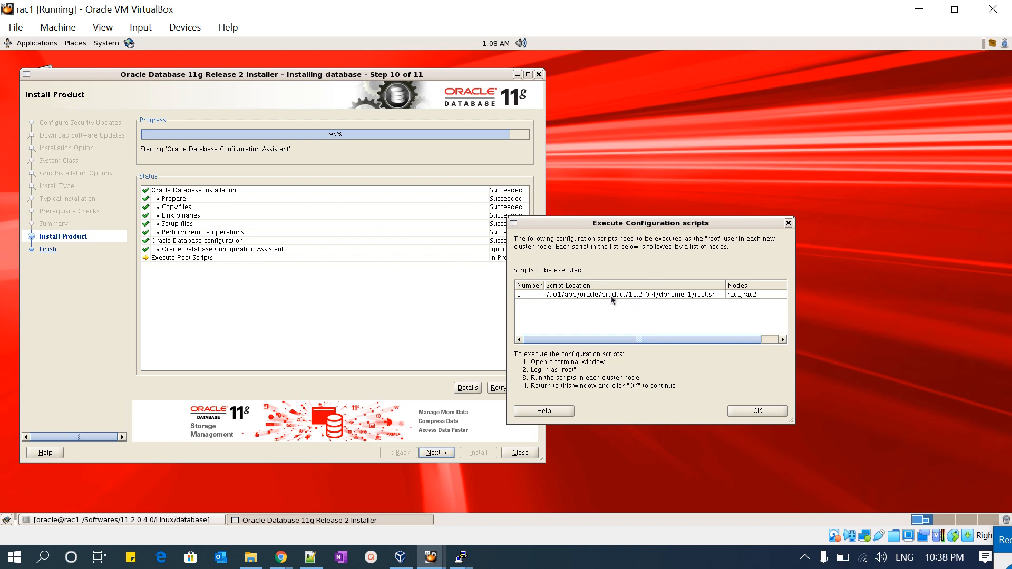
- Switch to the rac1 root terminal and stop the running installer log output to get a fresh prompt
{"action": "mouse_move", "coordinate": [460, 561]}
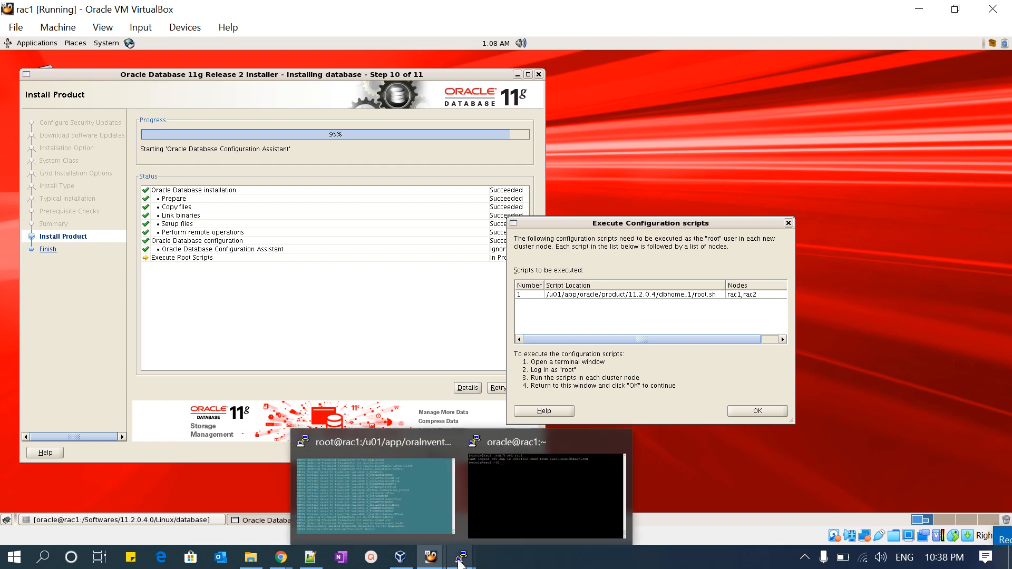
{"action": "left_click", "coordinate": [385, 494]}
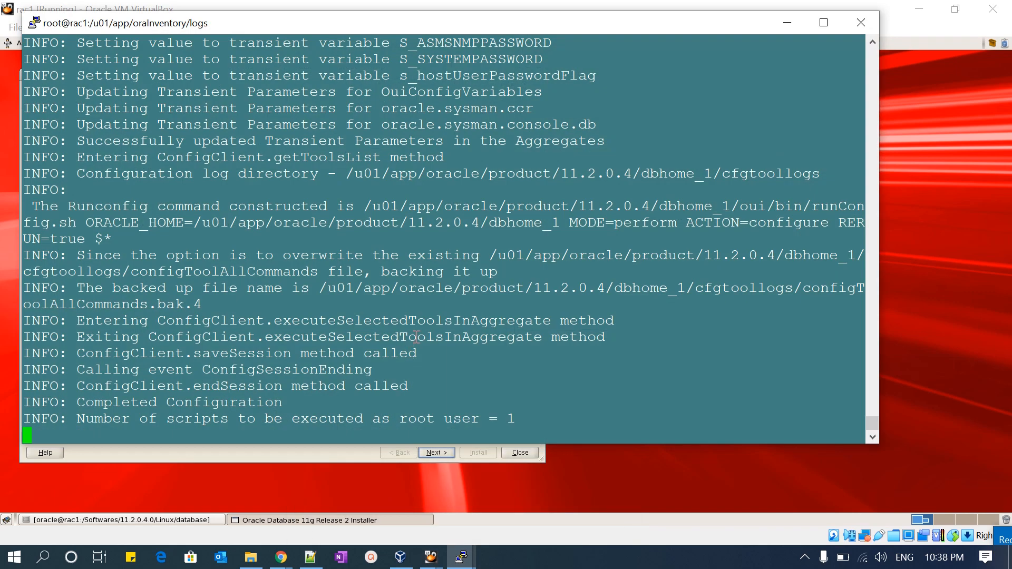
{"action": "key", "text": "ctrl+c"}
{"action": "key", "text": "Return"}
{"action": "key", "text": "Return"}
- Run /u01/app/oracle/product/11.2.0.4/dbhome_1/root.sh as root on rac1, accepting the default local bin directory
{"action": "type", "text": "/u01/"}
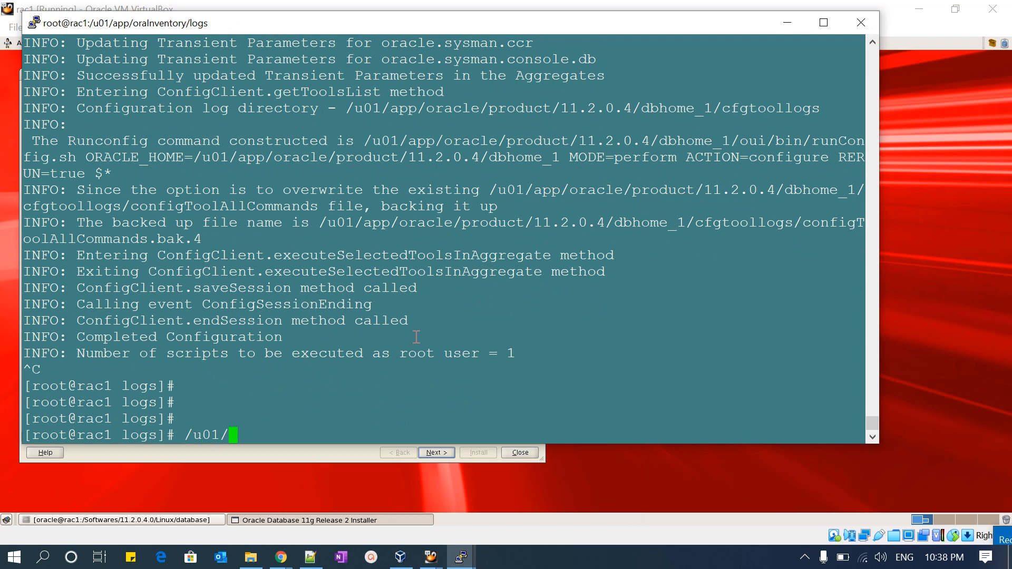
{"action": "type", "text": "s"}
{"action": "key", "text": "BackSpace"}
{"action": "type", "text": "app/oracle/product/11.2.0.4/"}
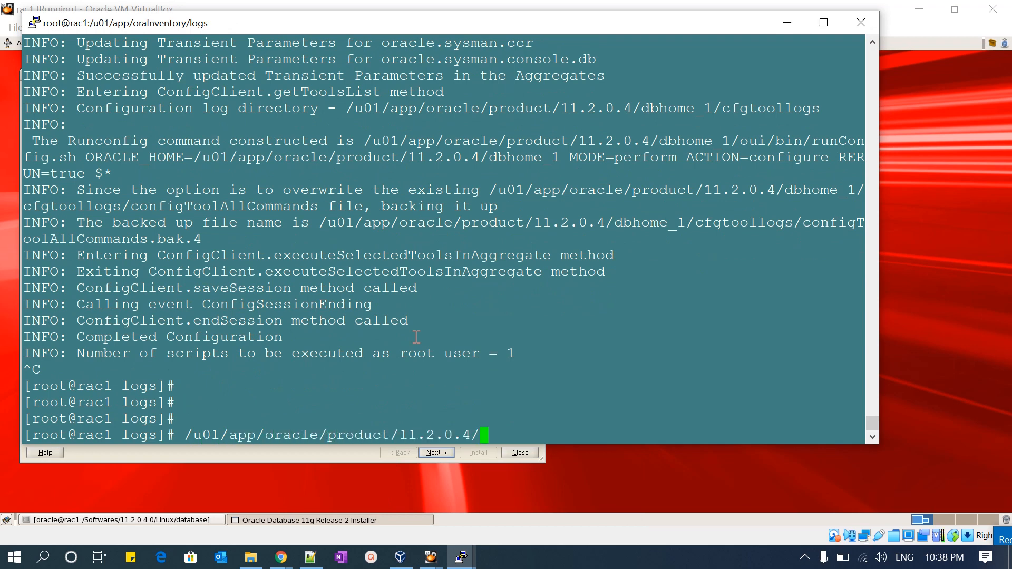
{"action": "type", "text": "dbhome_1/root.sh"}
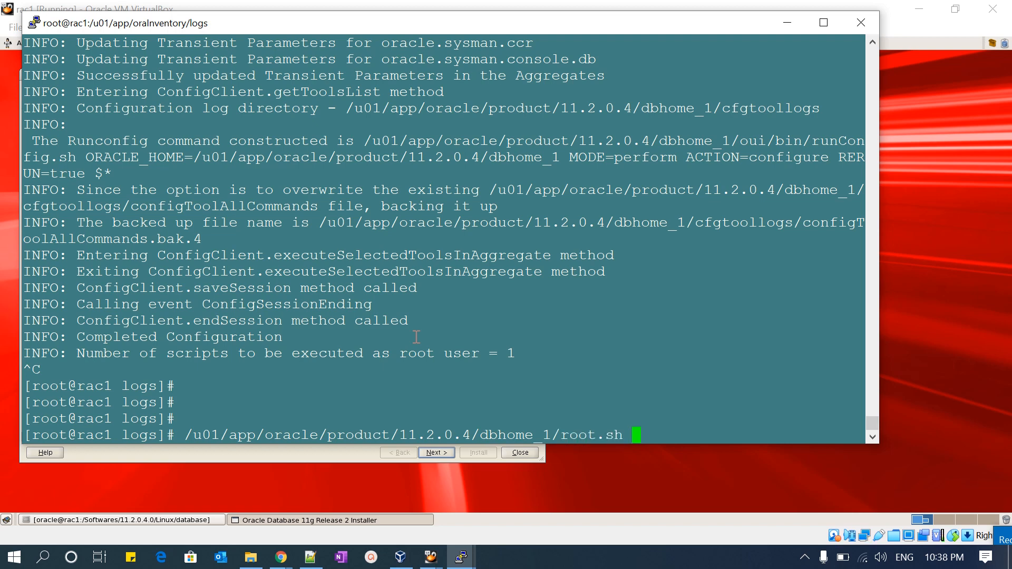
{"action": "key", "text": "Return"}
{"action": "key", "text": "Return"}
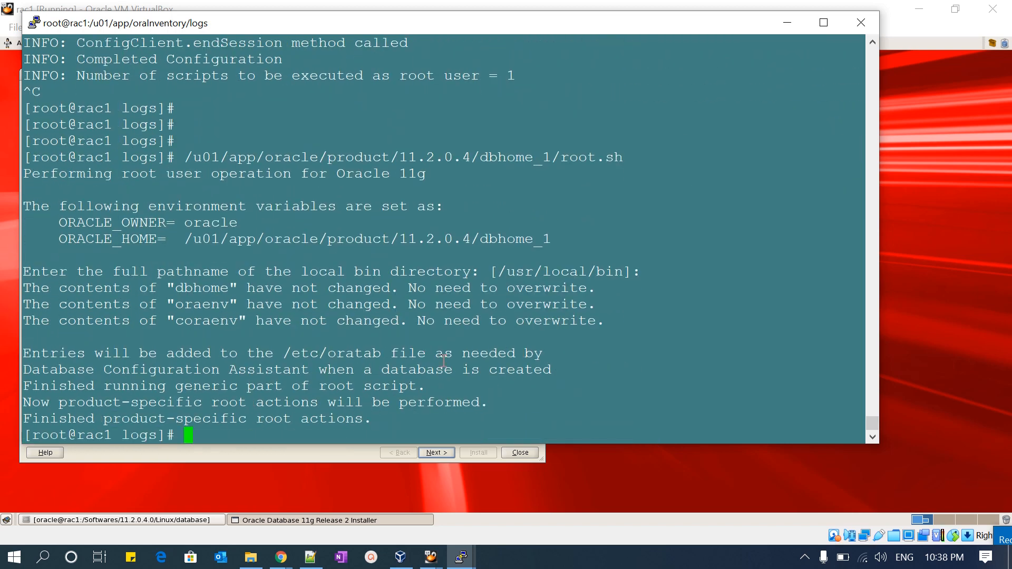
- Switch to the rac2 terminal and log out of the nested oracle sessions to reach the rac2 root prompt
{"action": "mouse_move", "coordinate": [462, 557]}
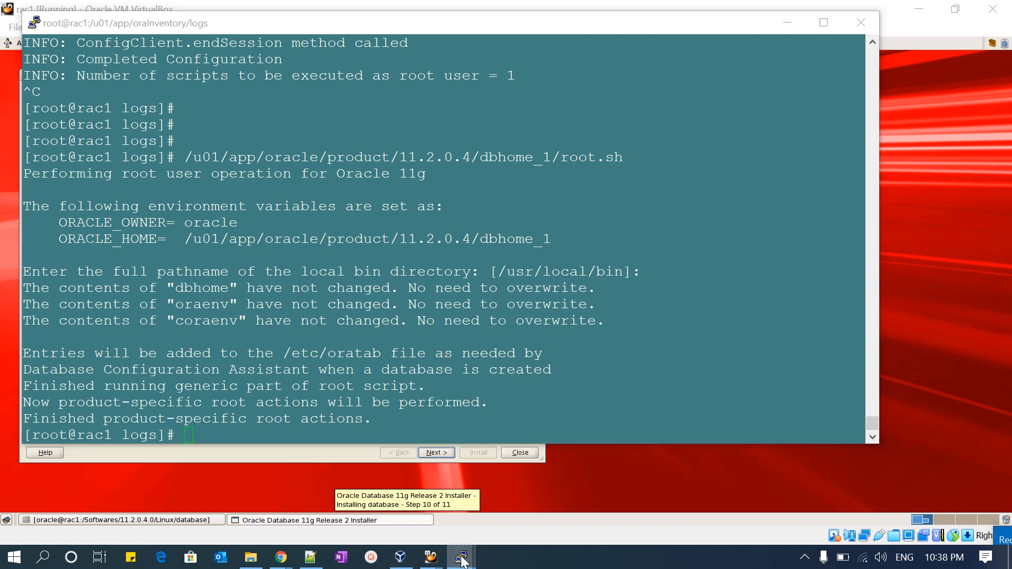
{"action": "left_click", "coordinate": [540, 485]}
{"action": "key", "text": "ctrl+d"}
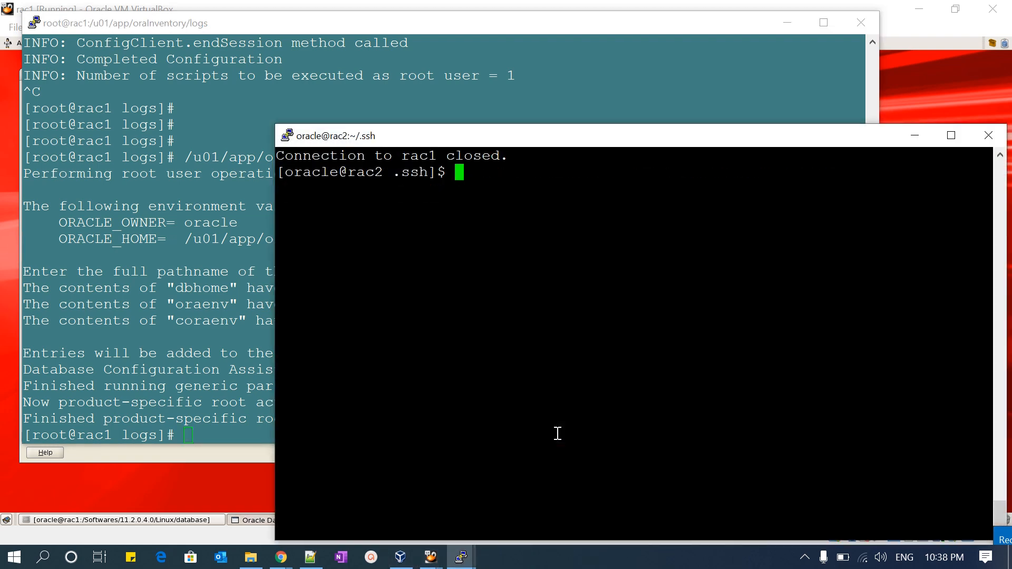
{"action": "key", "text": "ctrl+d"}
- Run /u01/app/oracle/product/11.2.0.4/dbhome_1/root.sh as root on rac2, accepting the default local bin directory
{"action": "type", "text": "/u01/app/"}
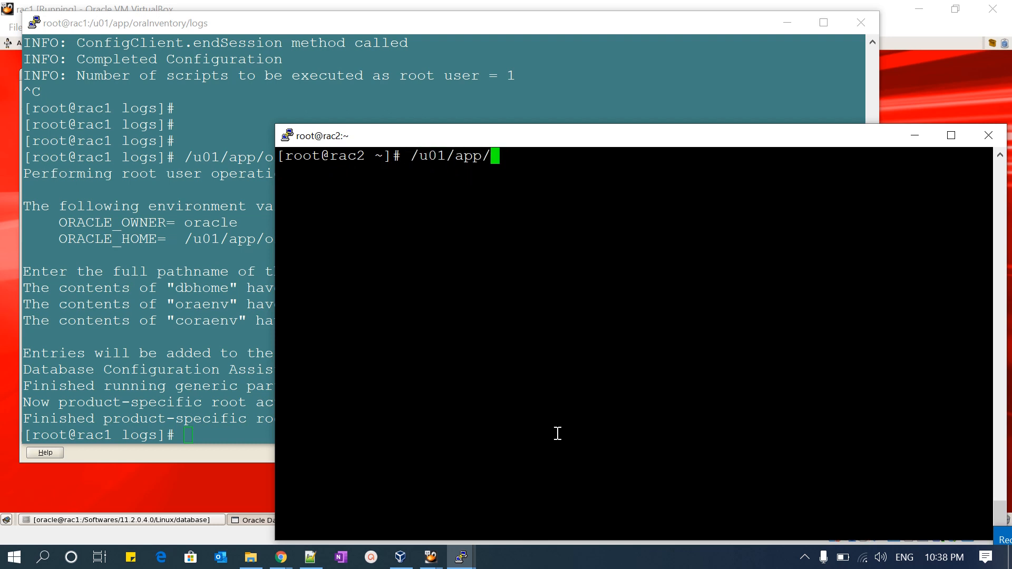
{"action": "type", "text": "oracle/product/"}
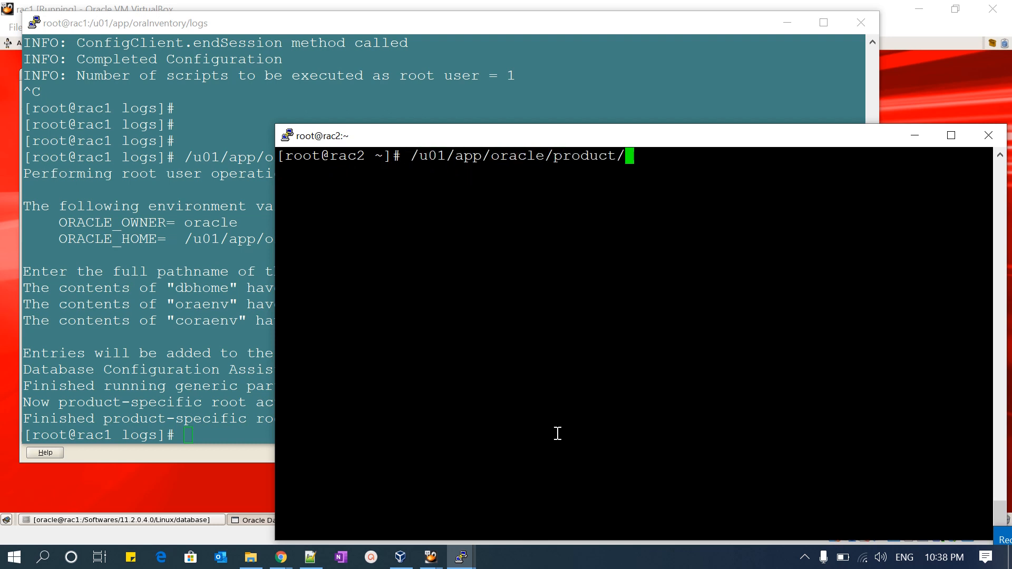
{"action": "type", "text": "11.2.0.4/dbhome_1/root.sh"}
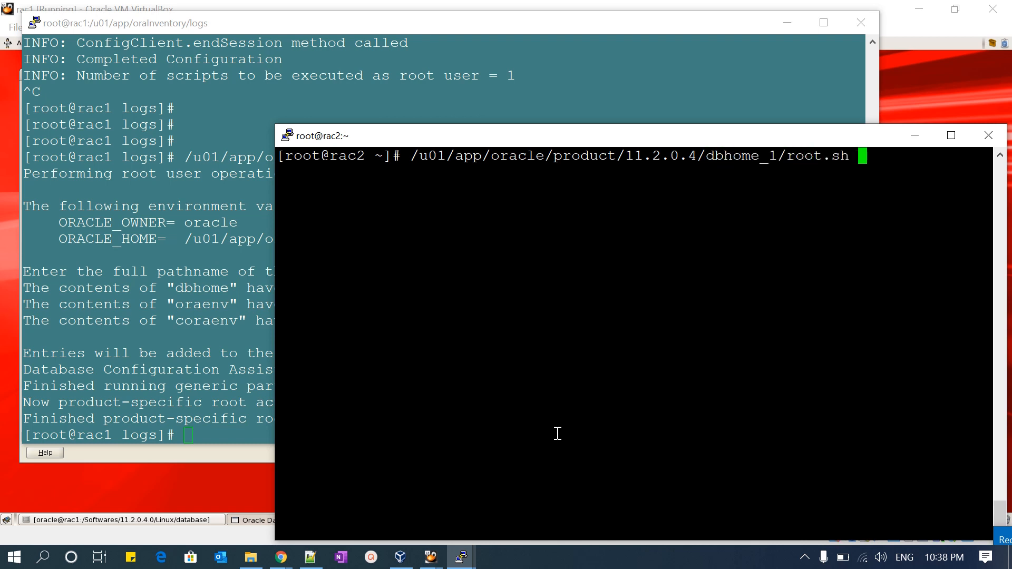
{"action": "key", "text": "Return"}
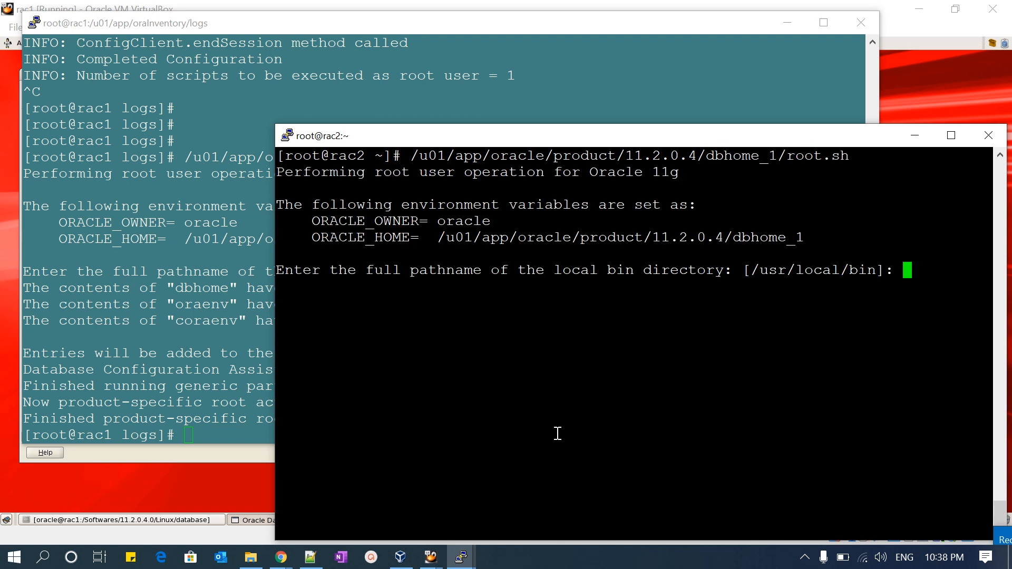
{"action": "key", "text": "Return"}
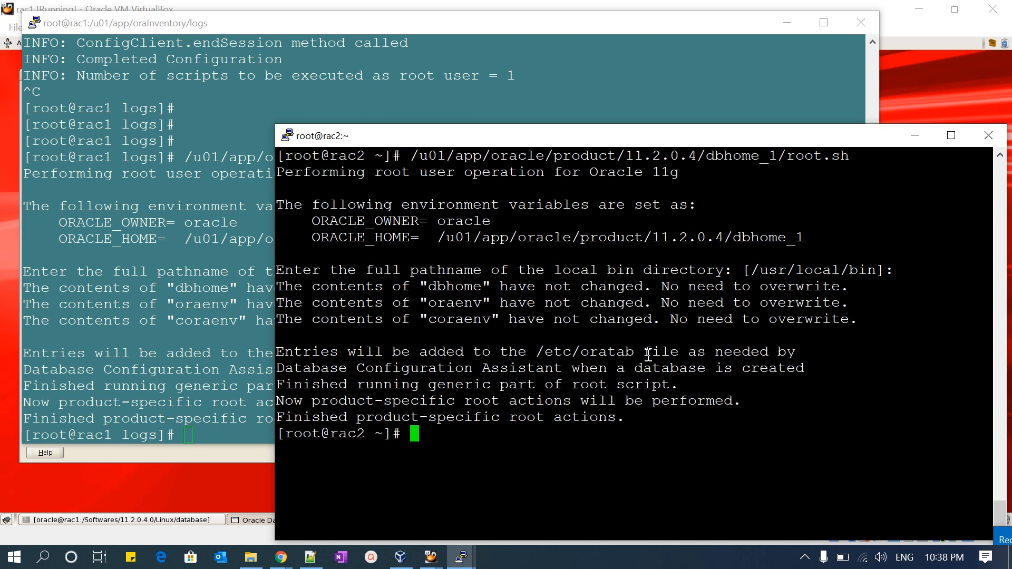
- Return from the rac2 terminal to the installer's Execute Configuration scripts dialog on rac1
{"action": "key", "text": "Up"}
{"action": "key", "text": "Down"}
{"action": "key", "text": "alt+Tab"}
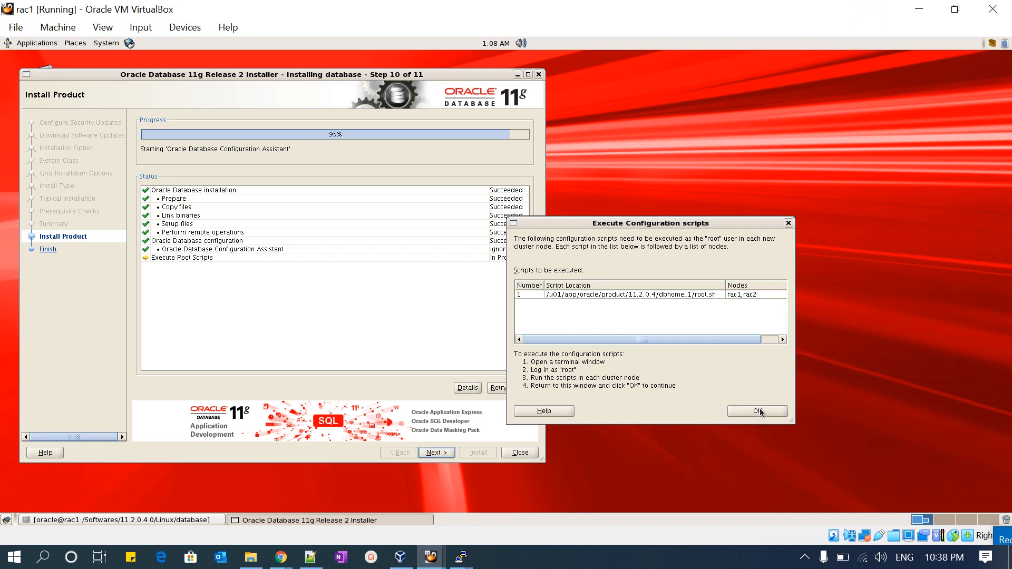
{"action": "left_click", "coordinate": [1006, 539]}
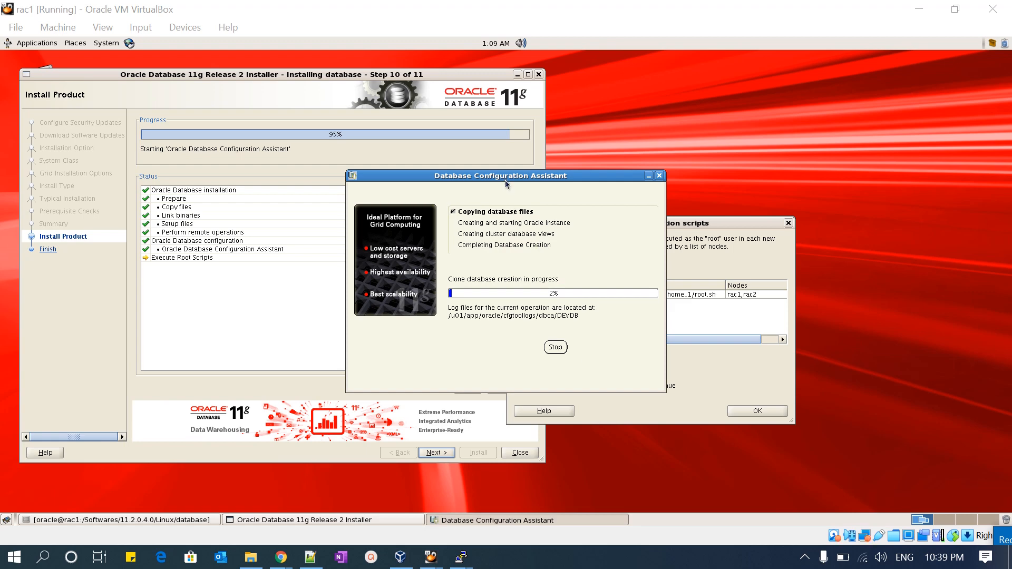
- Rearrange the Database Configuration Assistant and installer windows, and bring the DEVDB creation progress to the front
{"action": "left_click_drag", "start_coordinate": [507, 179], "coordinate": [627, 201]}
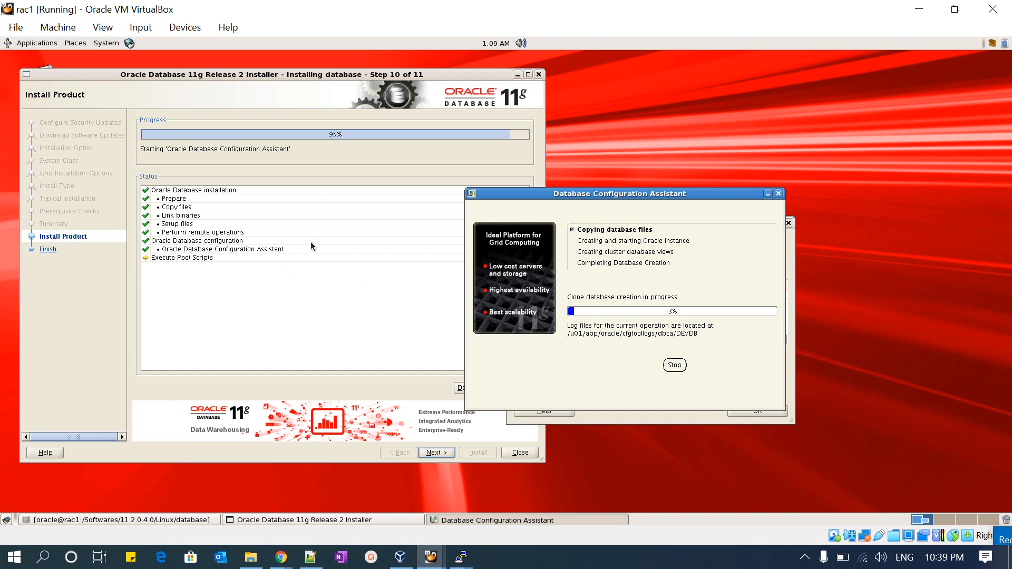
{"action": "left_click_drag", "start_coordinate": [383, 74], "coordinate": [341, 76]}
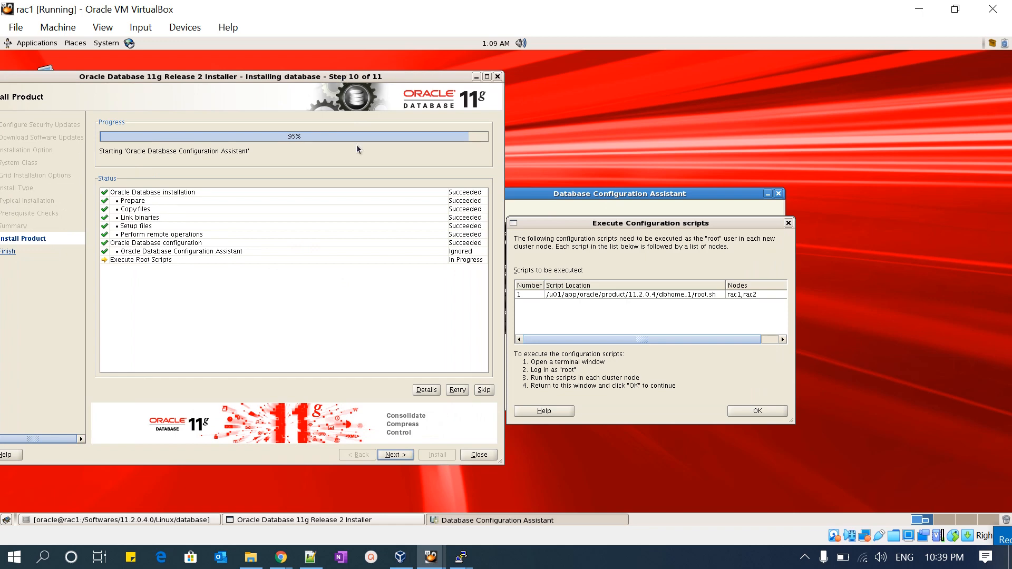
{"action": "left_click", "coordinate": [627, 197]}
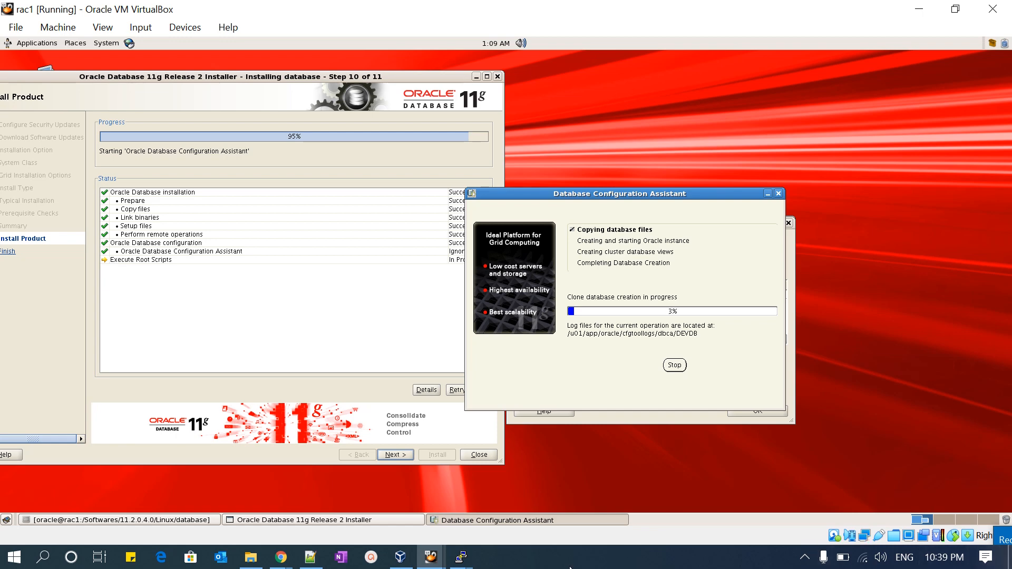
{"action": "left_click", "coordinate": [999, 539]}
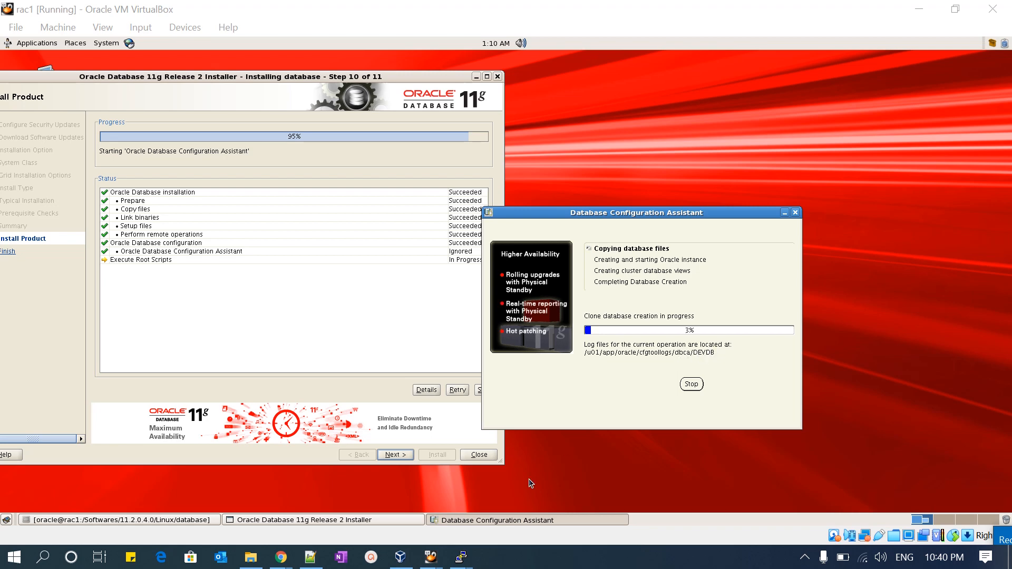
- Switch to the rac1 root terminal and print the current working directory with pwd
{"action": "mouse_move", "coordinate": [462, 558]}
{"action": "left_click", "coordinate": [419, 509]}
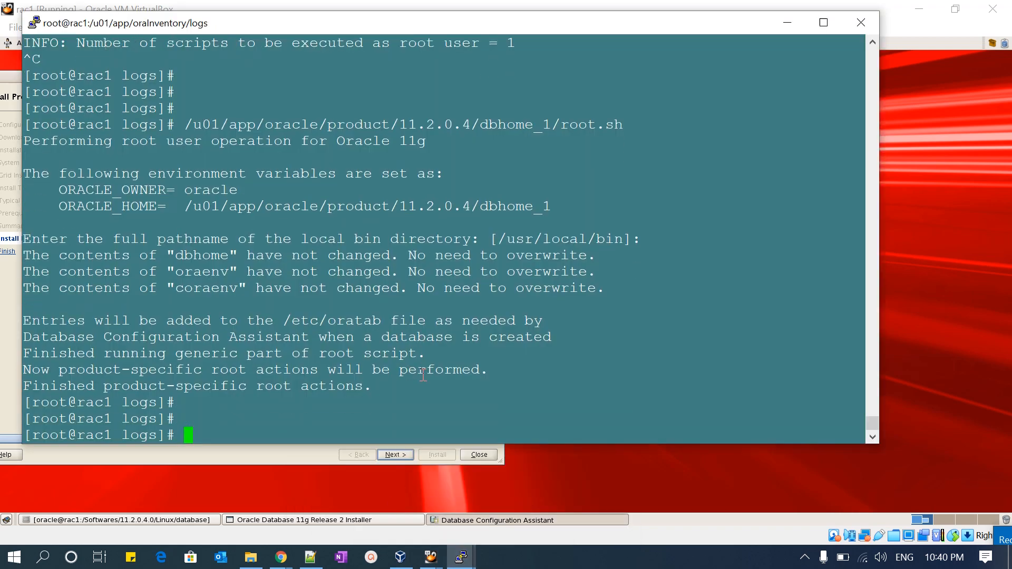
{"action": "key", "text": "Return"}
{"action": "type", "text": "pwd"}
{"action": "key", "text": "Return"}
- Change to the /u01/app/oracle/cfgtoollogs/ directory and list its contents with ll
{"action": "type", "text": "cd"}
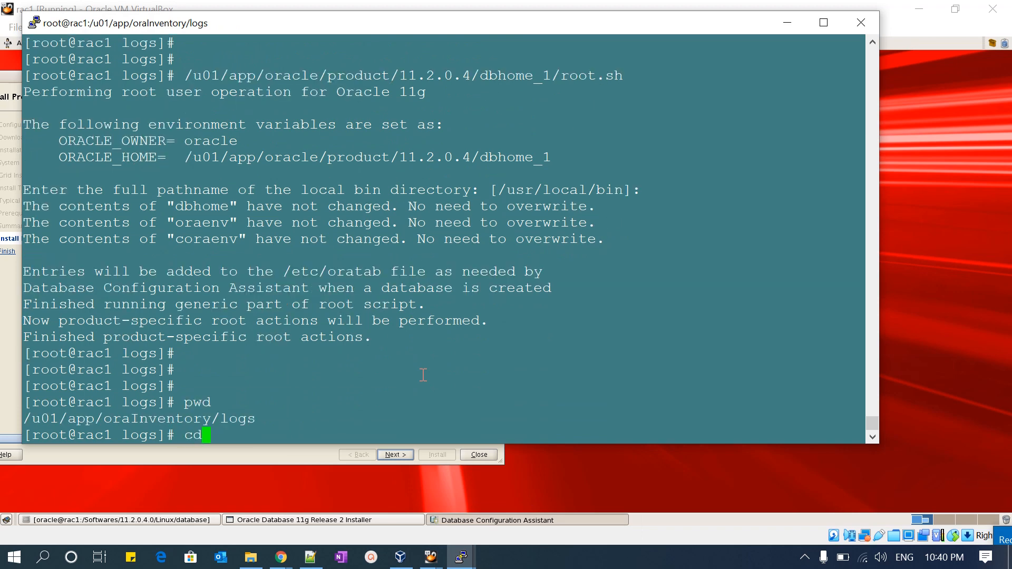
{"action": "type", "text": " /u01/s"}
{"action": "type", "text": "pp/orac"}
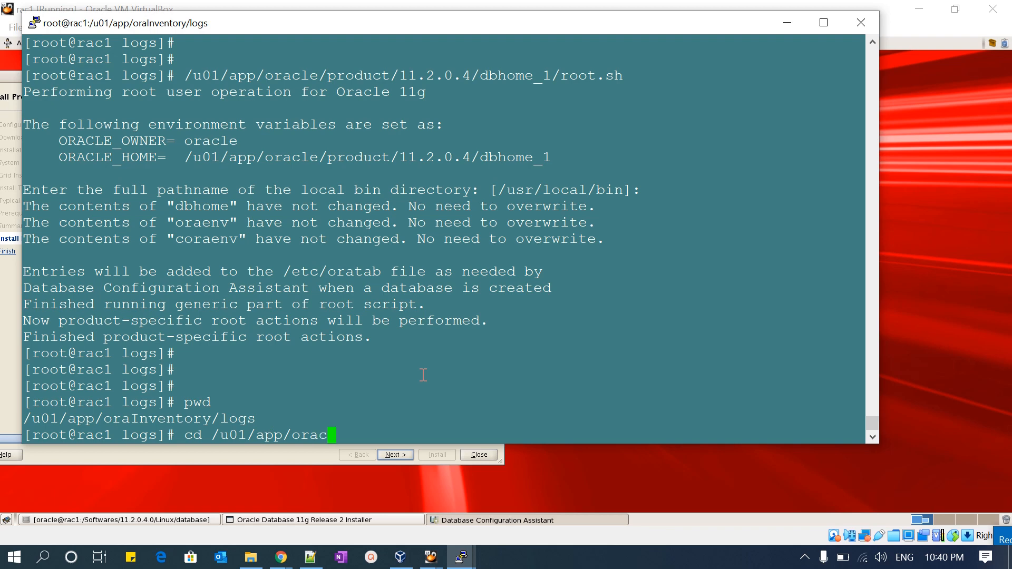
{"action": "key", "text": "Tab"}
{"action": "type", "text": "c"}
{"action": "key", "text": "Tab"}
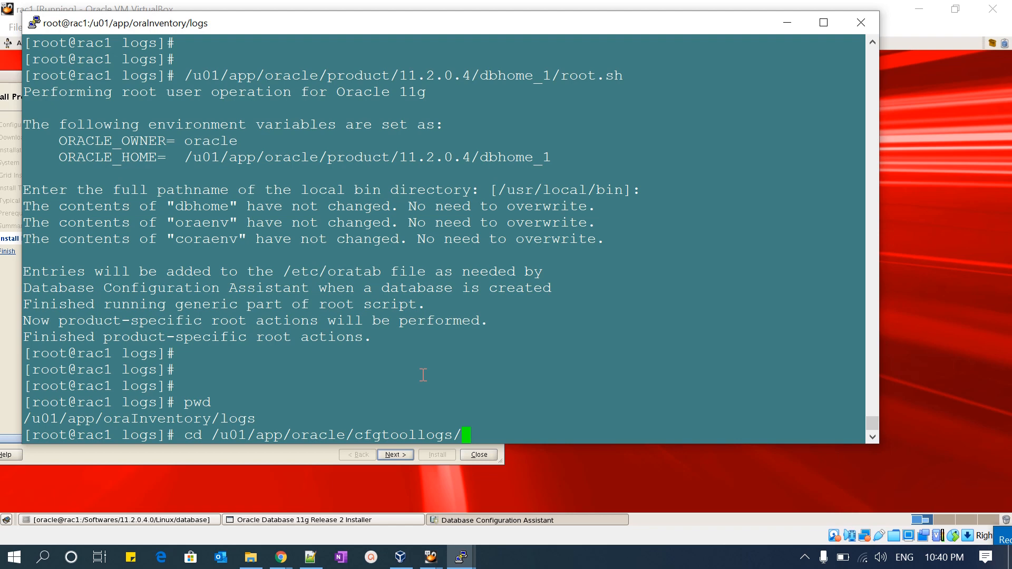
{"action": "key", "text": "Return"}
{"action": "type", "text": "ll"}
{"action": "key", "text": "Return"}
- Change into the dbca subdirectory and list its contents with ll
{"action": "type", "text": "cd "}
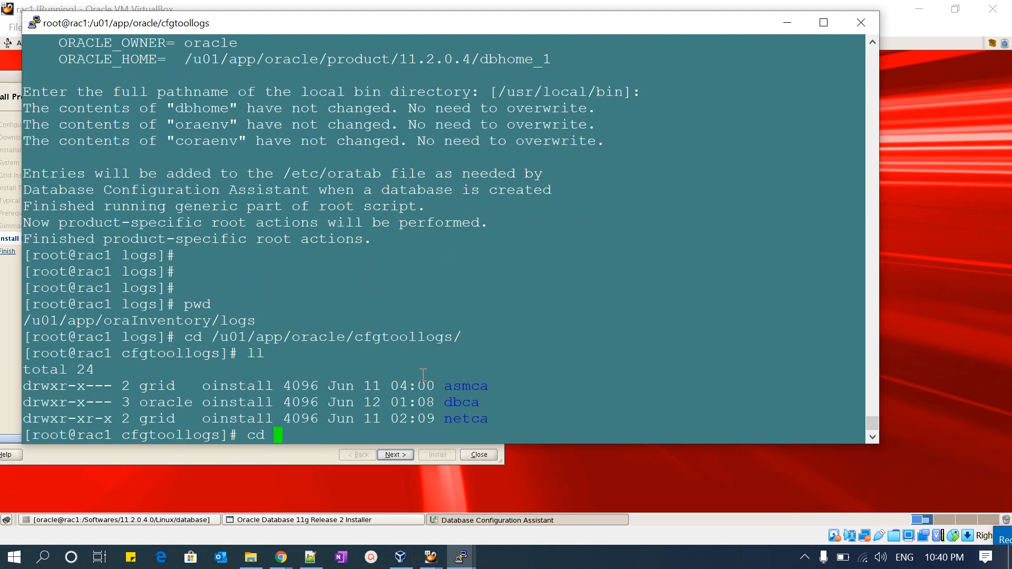
{"action": "type", "text": "d"}
{"action": "key", "text": "Tab"}
{"action": "key", "text": "Return"}
{"action": "type", "text": "ll"}
{"action": "key", "text": "Return"}
- Change into the DEVDB log directory and list its files with ll
{"action": "type", "text": "cd "}
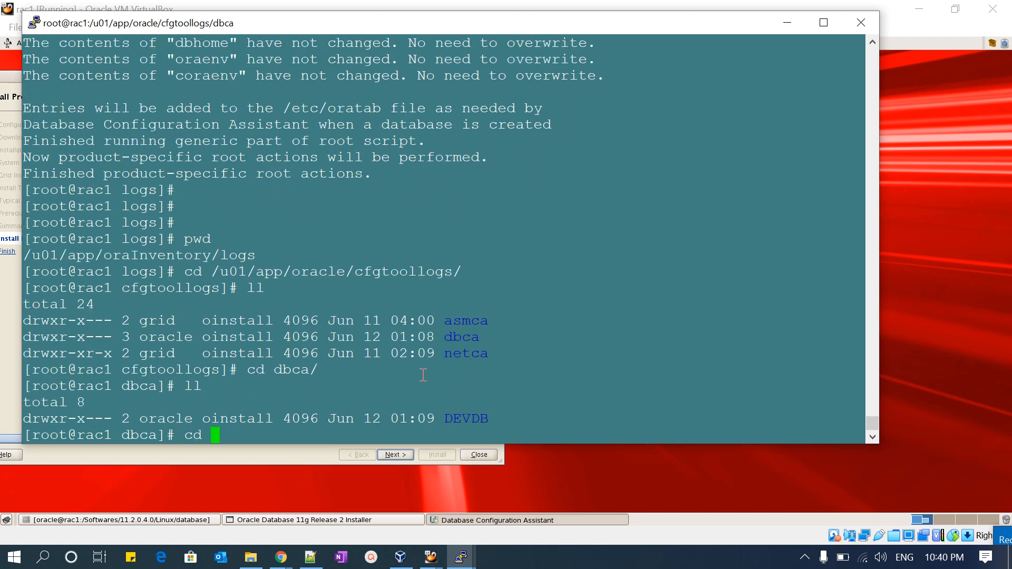
{"action": "type", "text": "D"}
{"action": "key", "text": "Tab"}
{"action": "key", "text": "Return"}
{"action": "type", "text": "ll"}
{"action": "key", "text": "Return"}
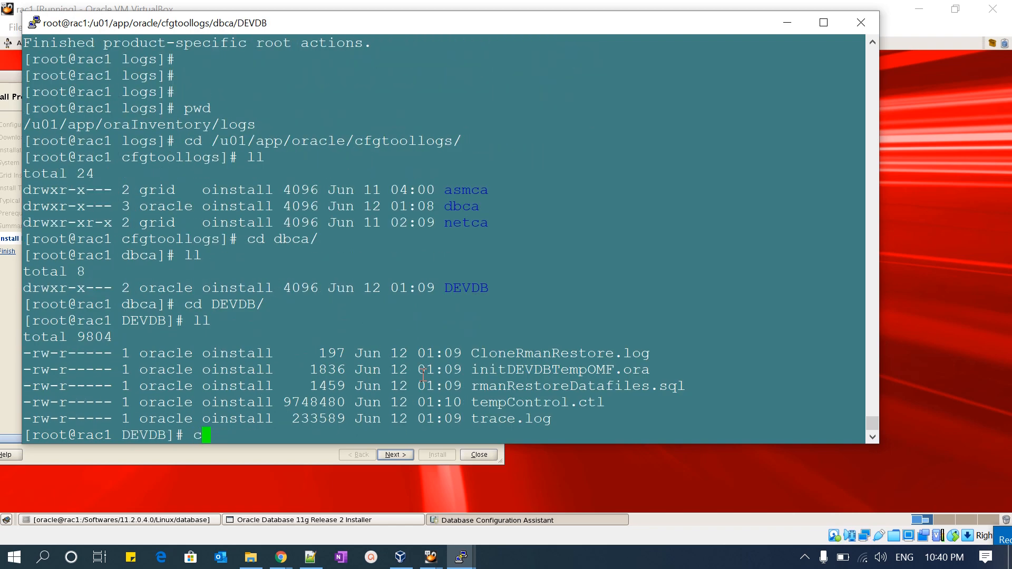
- List the DEVDB log files by modification time with ls -ltrh, and repeat the listing to check for changes
{"action": "type", "text": "s"}
{"action": "type", "text": "ls -ltrh"}
{"action": "key", "text": "Return"}
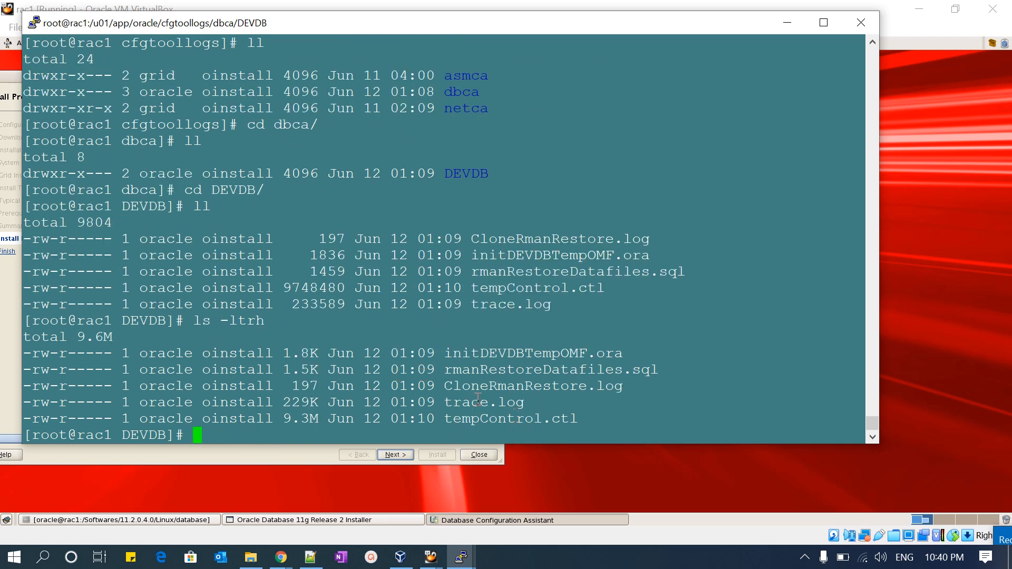
{"action": "key", "text": "Up"}
{"action": "key", "text": "Return"}
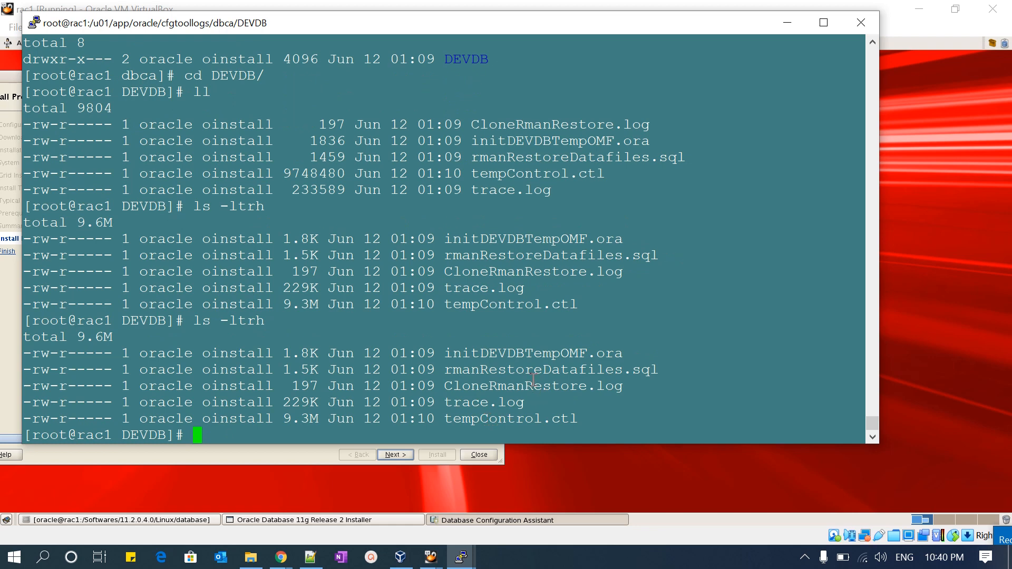
- Follow the DEVDB trace.log with tail -f, and highlight /u01/app/oracle/diag/rdbms/ in the FileNotFoundException line
{"action": "double_click", "coordinate": [489, 404]}
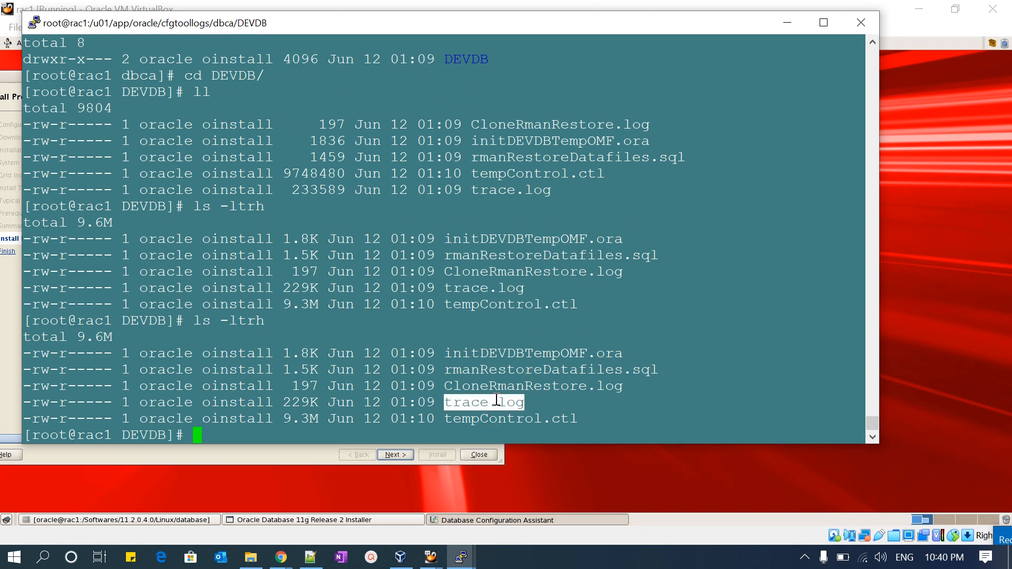
{"action": "type", "text": "tail -f"}
{"action": "right_click", "coordinate": [496, 402]}
{"action": "key", "text": "Return"}
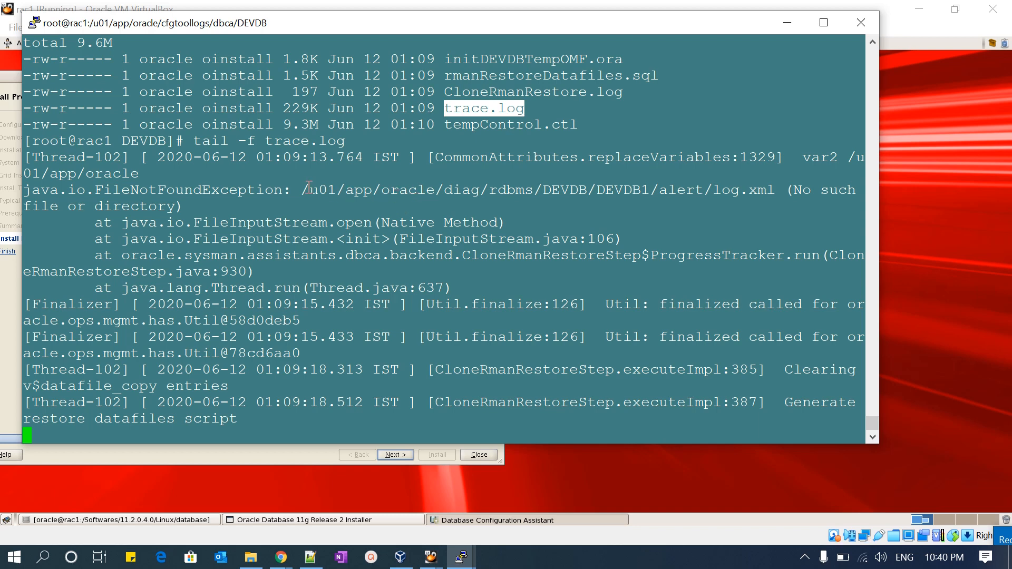
{"action": "left_click_drag", "start_coordinate": [302, 190], "coordinate": [537, 189]}
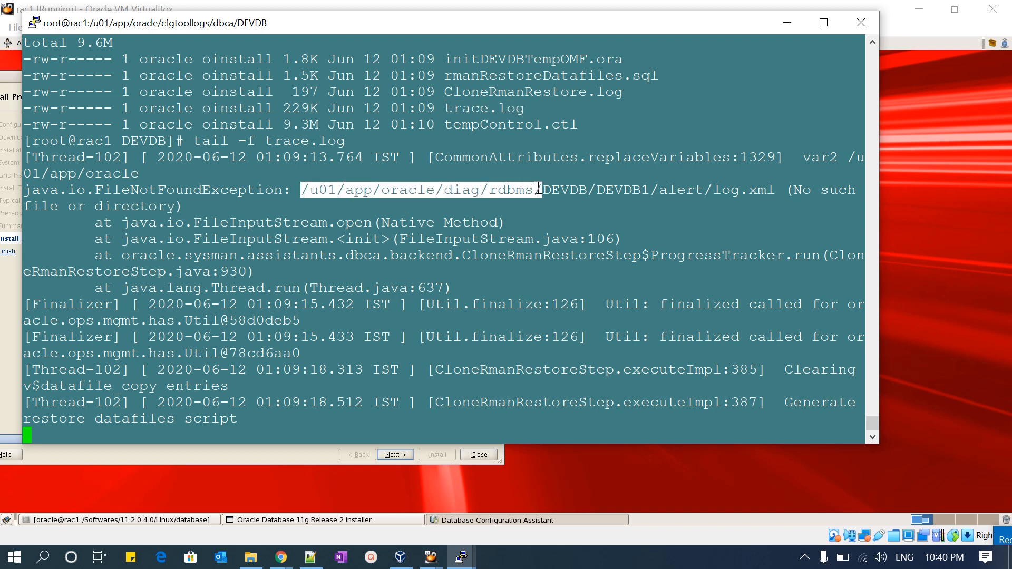
- Stop following trace.log, change into /u01/app/oracle/, and list its contents with ll
{"action": "key", "text": "ctrl+c"}
{"action": "key", "text": "Return"}
{"action": "key", "text": "Return"}
{"action": "key", "text": "Return"}
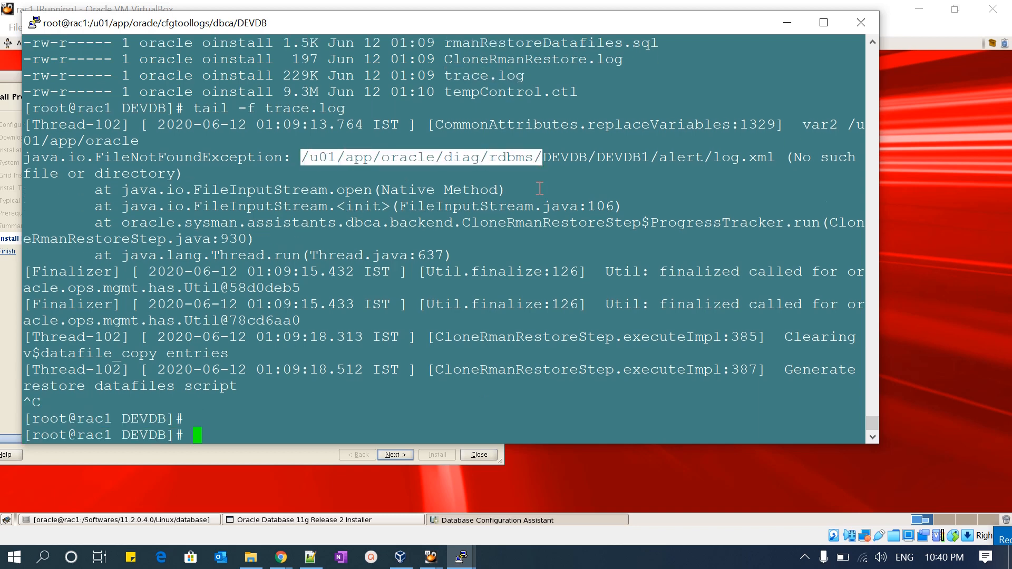
{"action": "type", "text": "cd /u01/"}
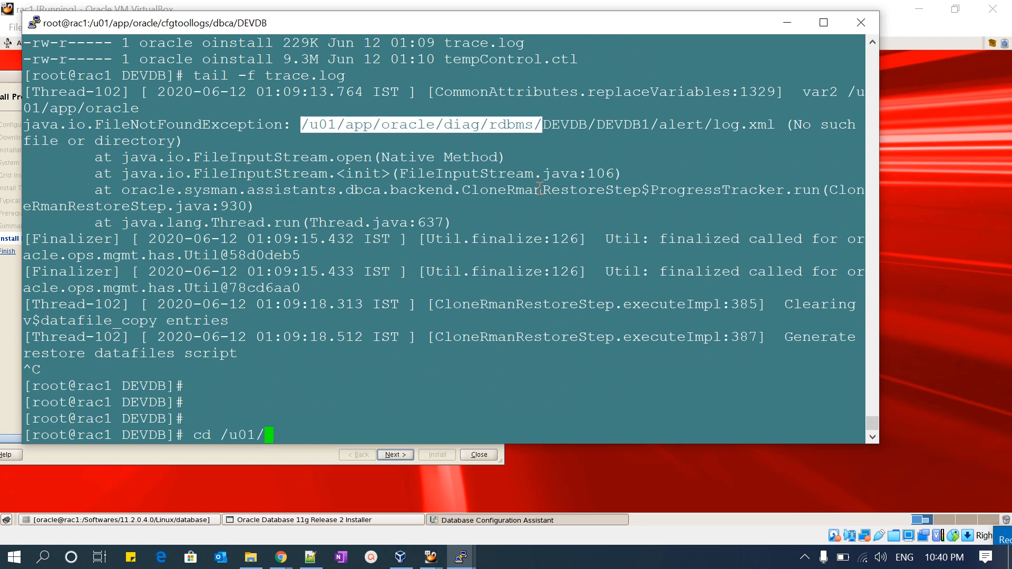
{"action": "type", "text": "app/oracle/"}
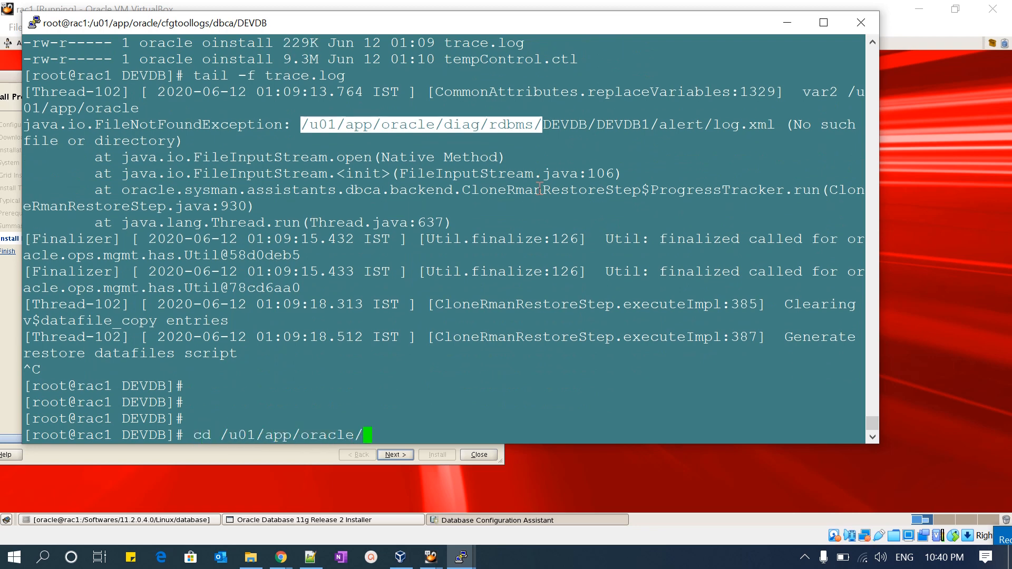
{"action": "key", "text": "Return"}
{"action": "type", "text": "ll"}
{"action": "key", "text": "Return"}
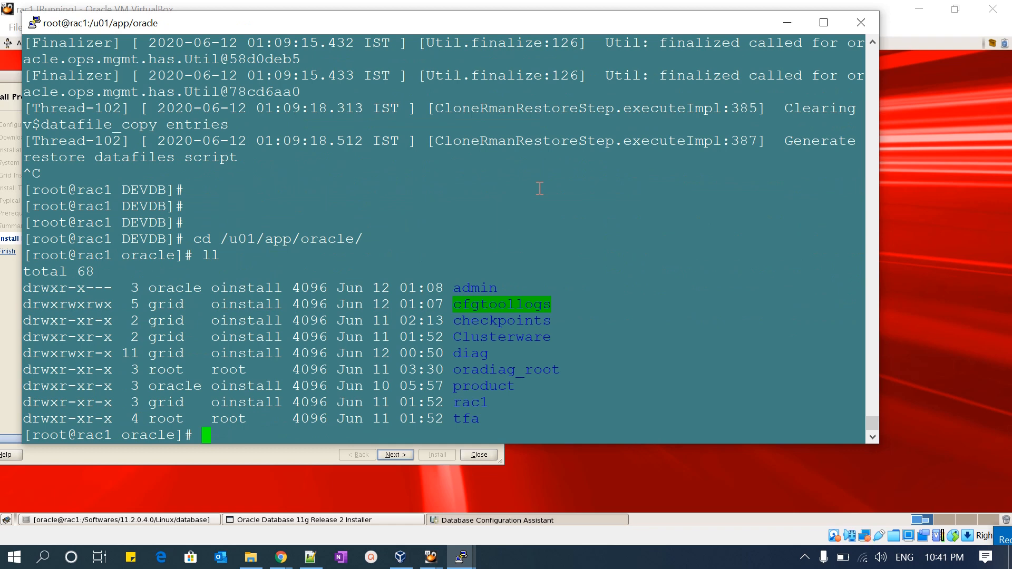
- Give everyone full permissions on the diag directory with chmod 777 diag/
{"action": "type", "text": "cgm"}
{"action": "key", "text": "BackSpace"}
{"action": "key", "text": "BackSpace"}
{"action": "key", "text": "BackSpace"}
{"action": "type", "text": "chmod 777 A"}
{"action": "key", "text": "BackSpace"}
{"action": "type", "text": "diag/"}
{"action": "key", "text": "Return"}
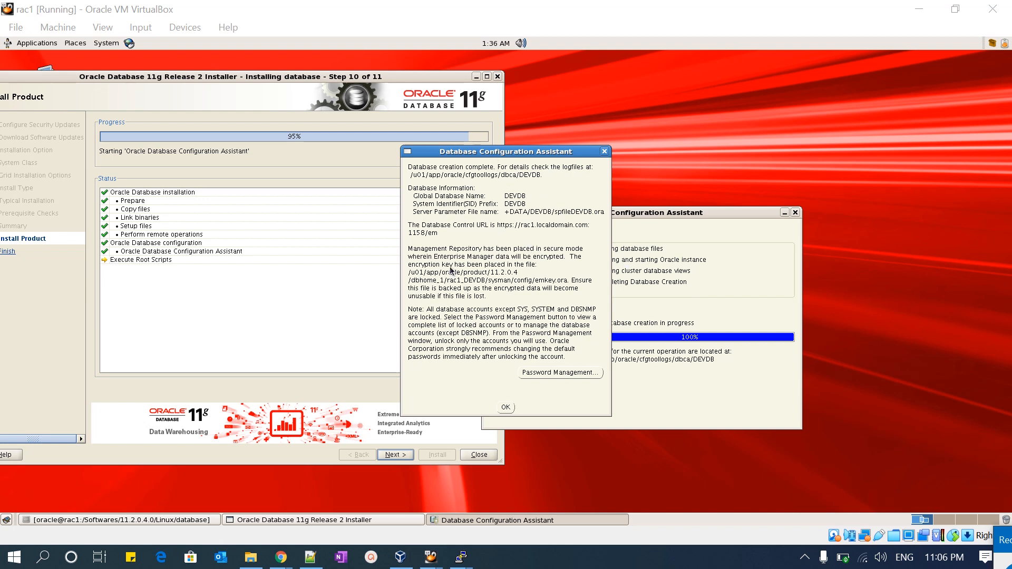
- Review the account lock list in Password Management, accept it, and dismiss the DEVDB database creation summary
{"action": "left_click", "coordinate": [551, 376]}
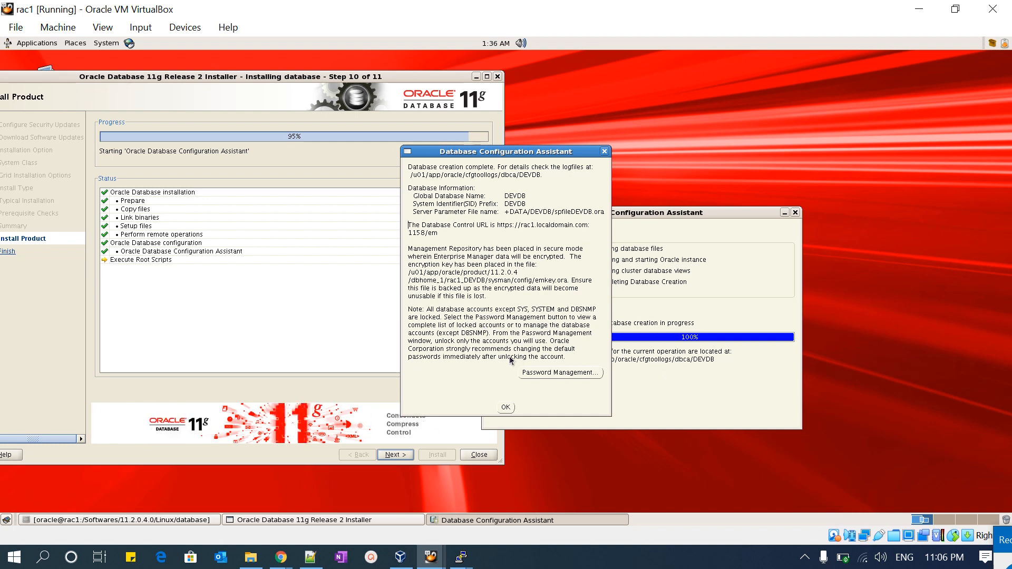
{"action": "left_click", "coordinate": [532, 372]}
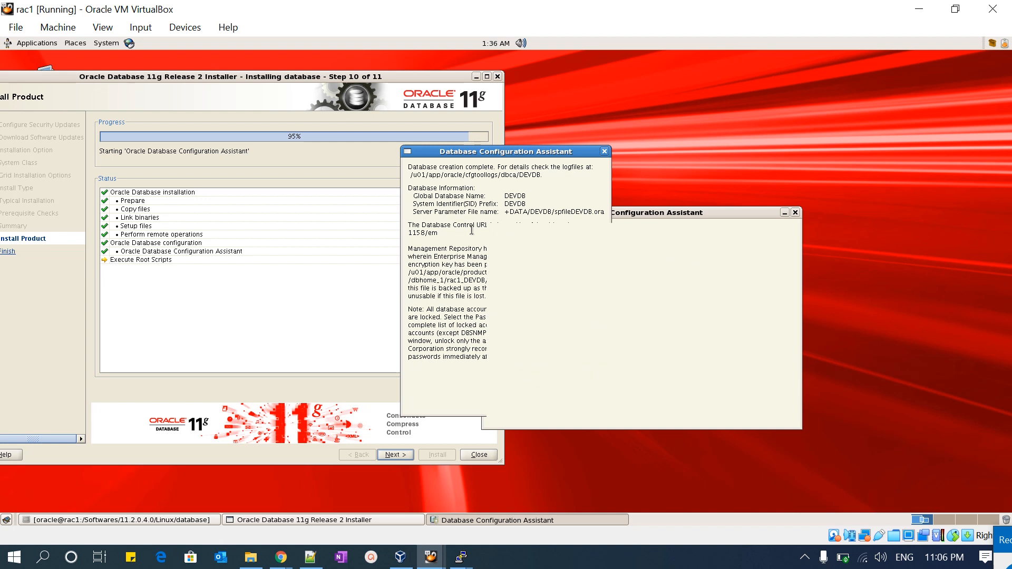
{"action": "left_click", "coordinate": [441, 232]}
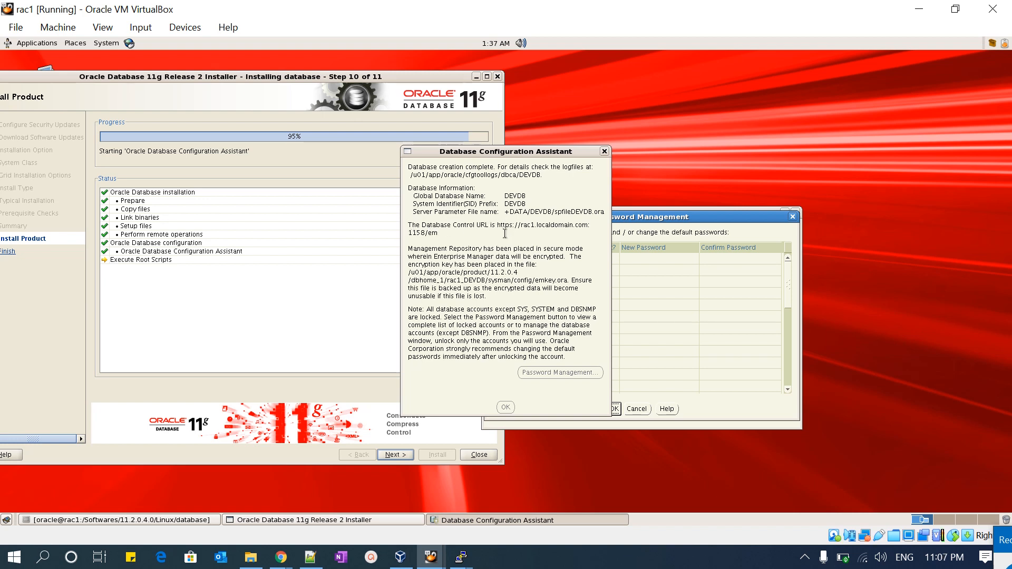
{"action": "left_click", "coordinate": [657, 217]}
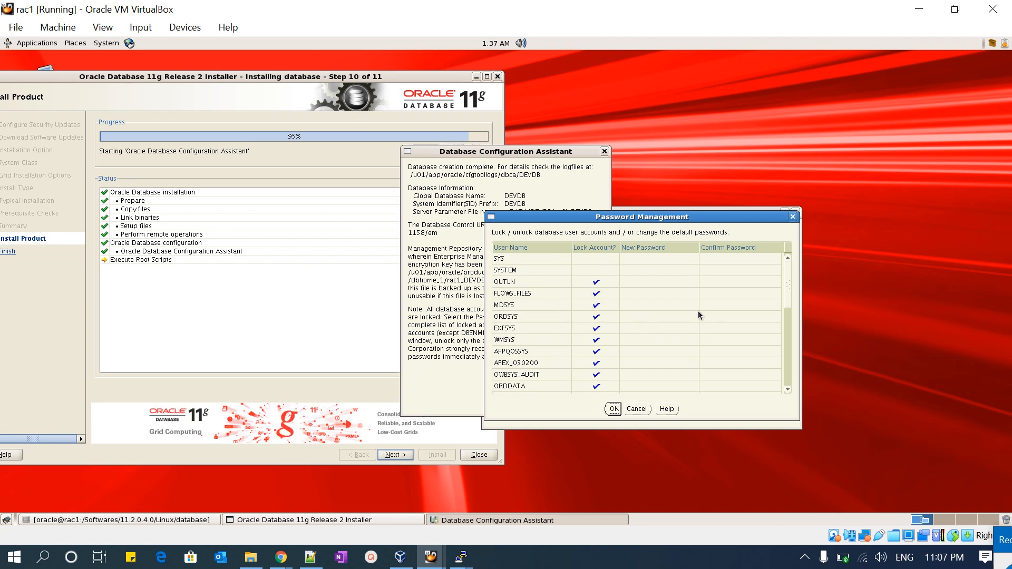
{"action": "left_click", "coordinate": [790, 340]}
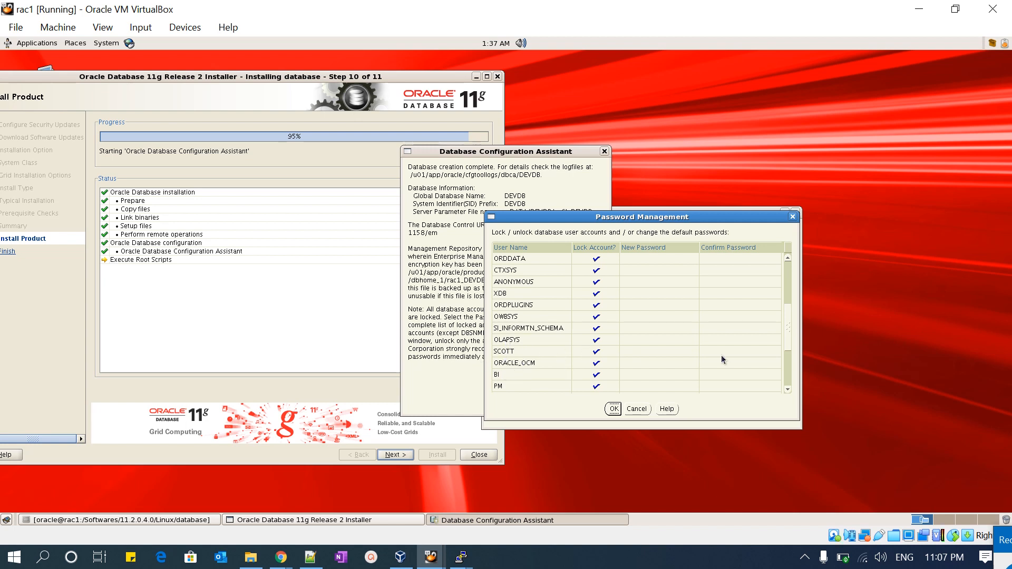
{"action": "left_click", "coordinate": [787, 378]}
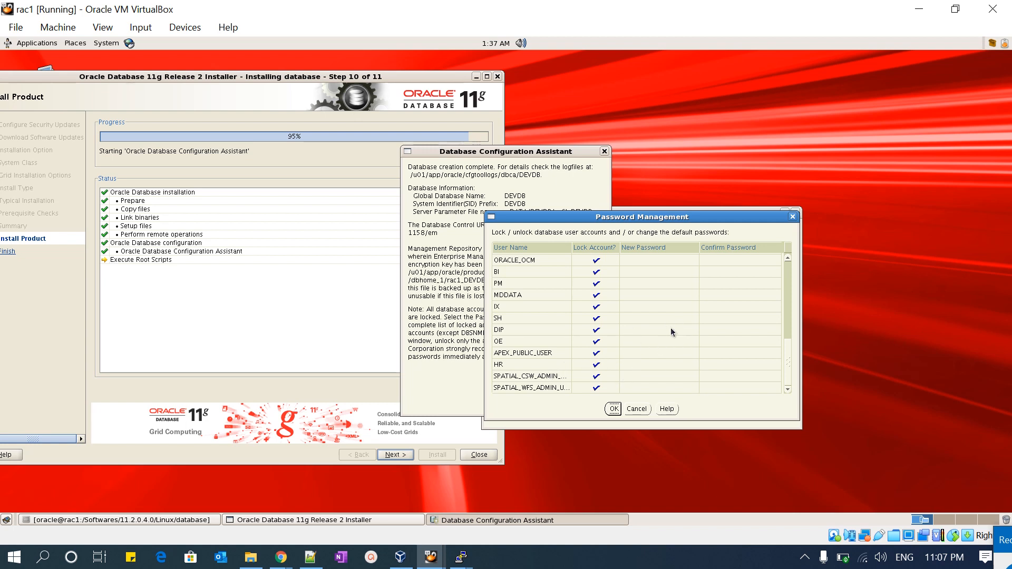
{"action": "left_click", "coordinate": [614, 410]}
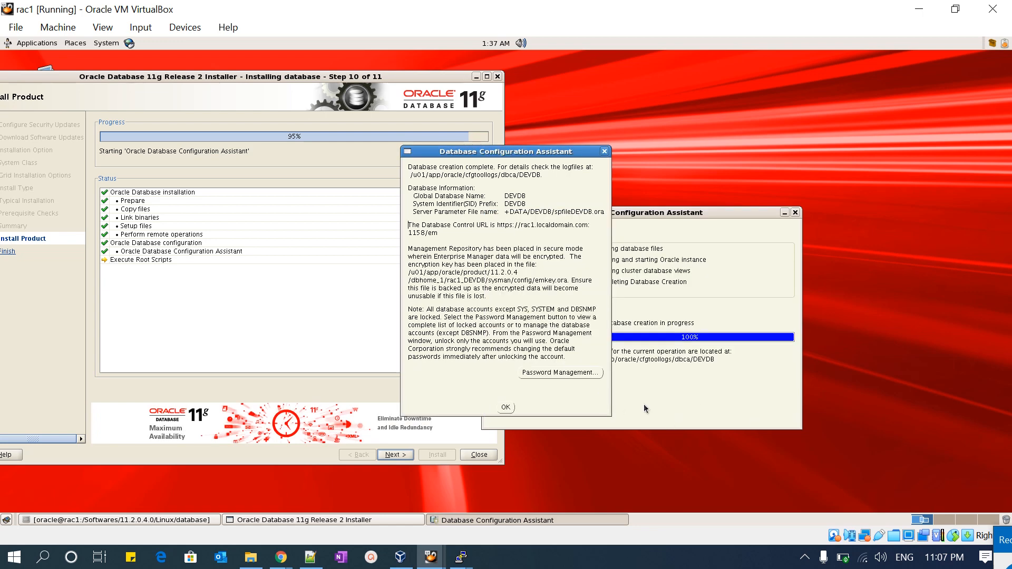
{"action": "left_click", "coordinate": [510, 407]}
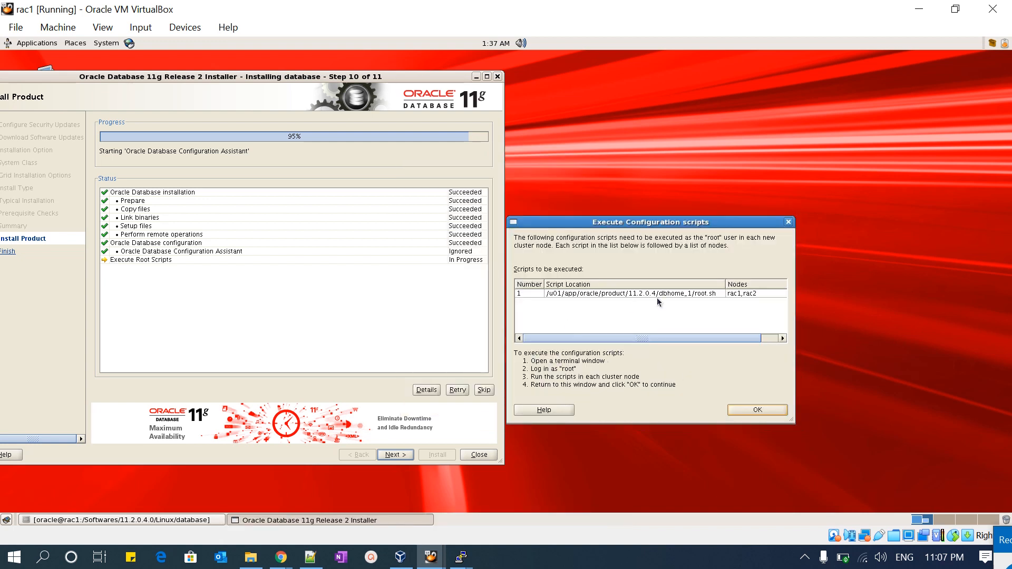
- Copy the path /u01/app/oracle/product/11.2.0.4/dbhome_1/root.sh and run it as root on rac1, accepting the default local bin directory
{"action": "double_click", "coordinate": [691, 295]}
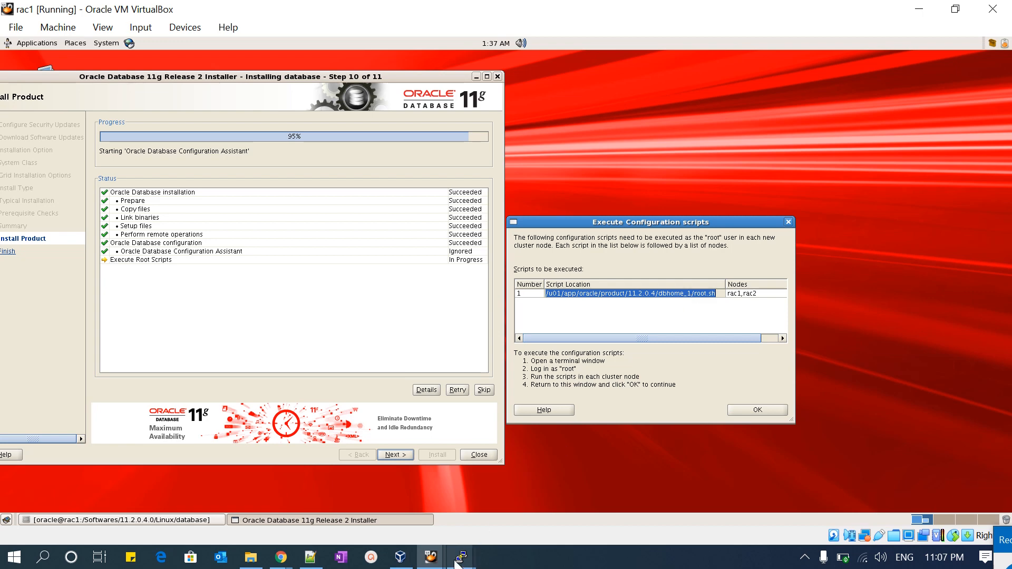
{"action": "mouse_move", "coordinate": [461, 557]}
{"action": "left_click", "coordinate": [425, 488]}
{"action": "key", "text": "alt+Tab"}
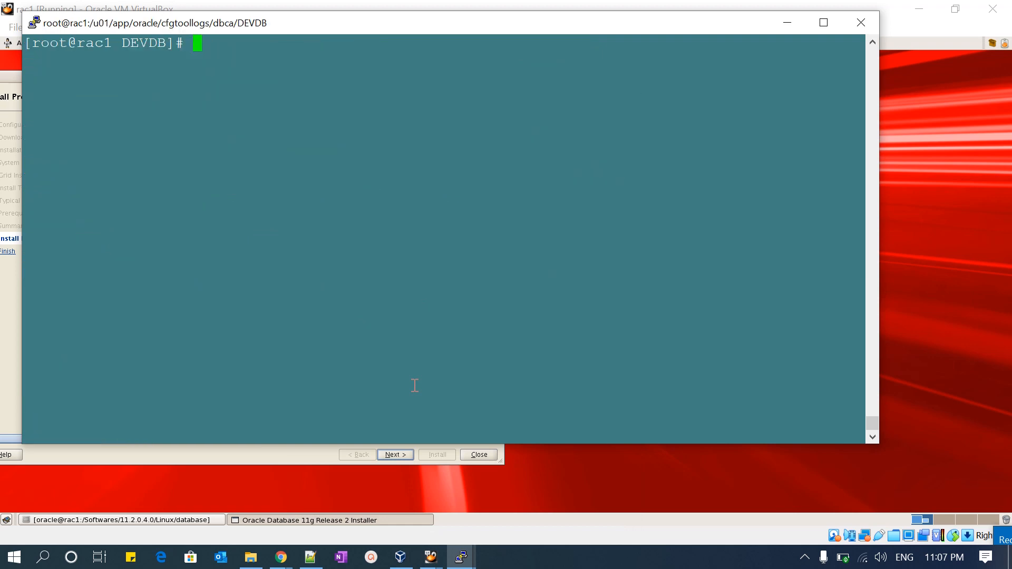
{"action": "right_click", "coordinate": [425, 376]}
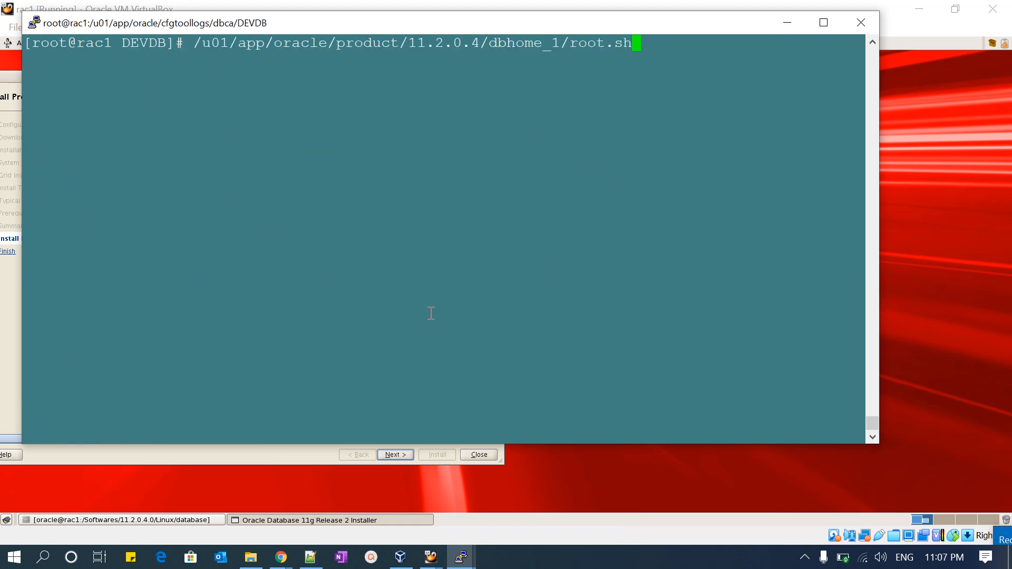
{"action": "key", "text": "Return"}
{"action": "key", "text": "Return"}
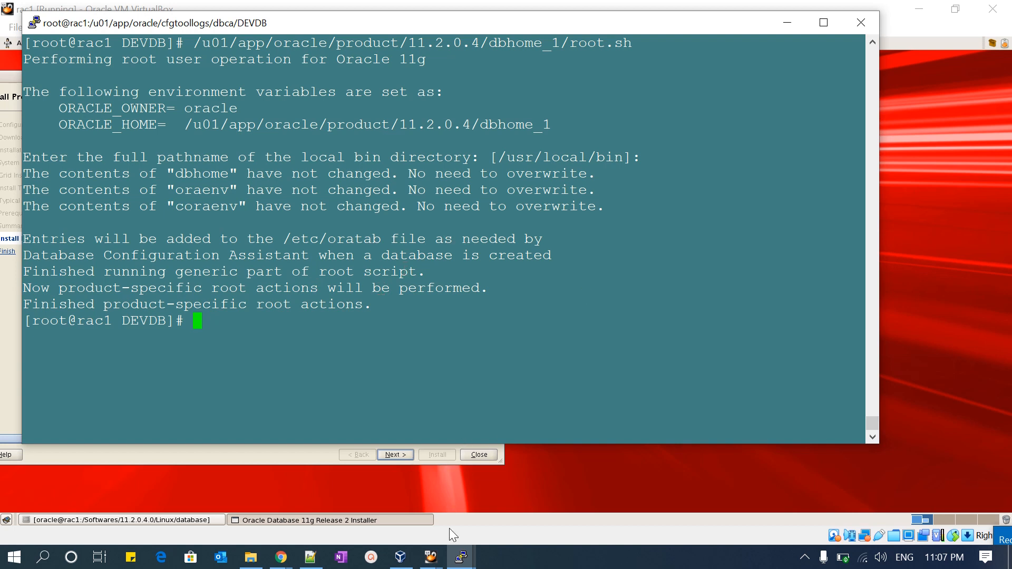
- Run /u01/app/oracle/product/11.2.0.4/dbhome_1/root.sh again as root on rac2, accepting the default local bin directory
{"action": "mouse_move", "coordinate": [461, 555]}
{"action": "left_click", "coordinate": [534, 512]}
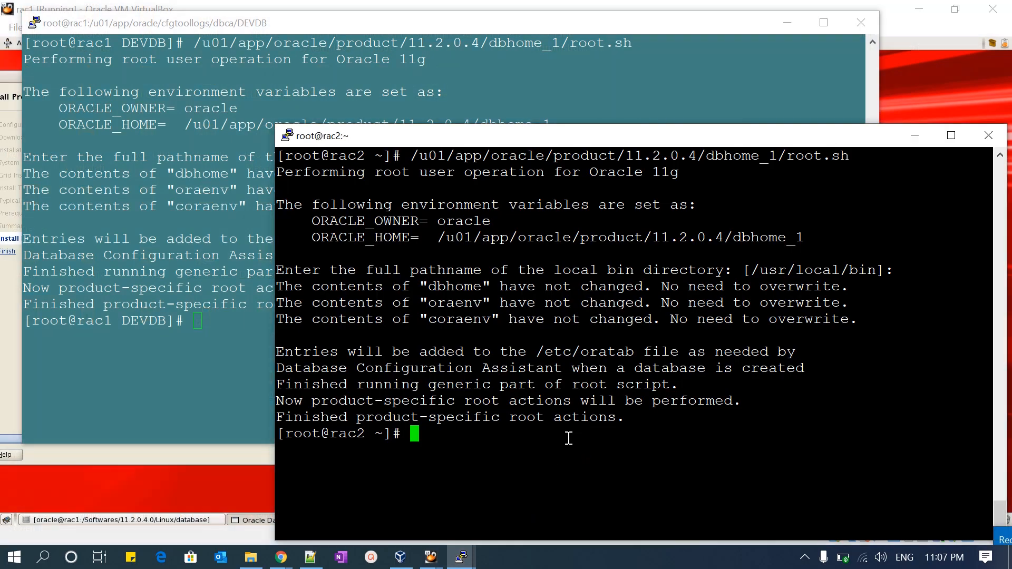
{"action": "key", "text": "Up"}
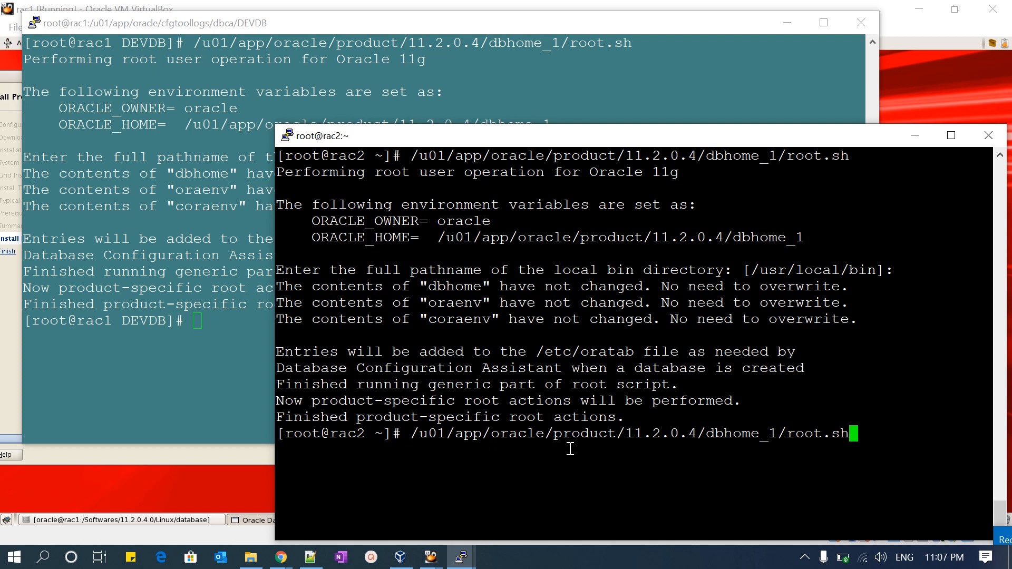
{"action": "key", "text": "Return"}
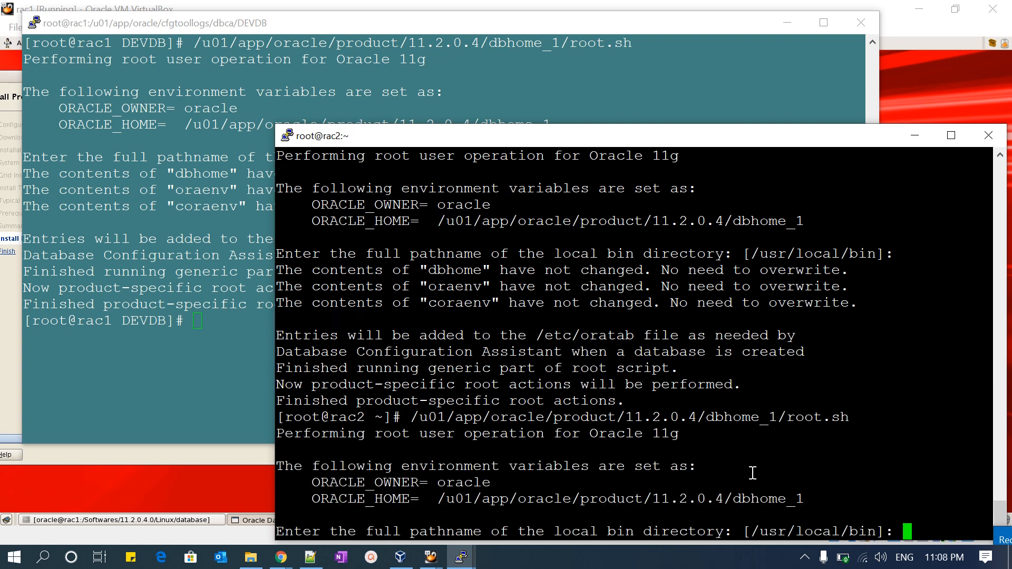
{"action": "key", "text": "Return"}
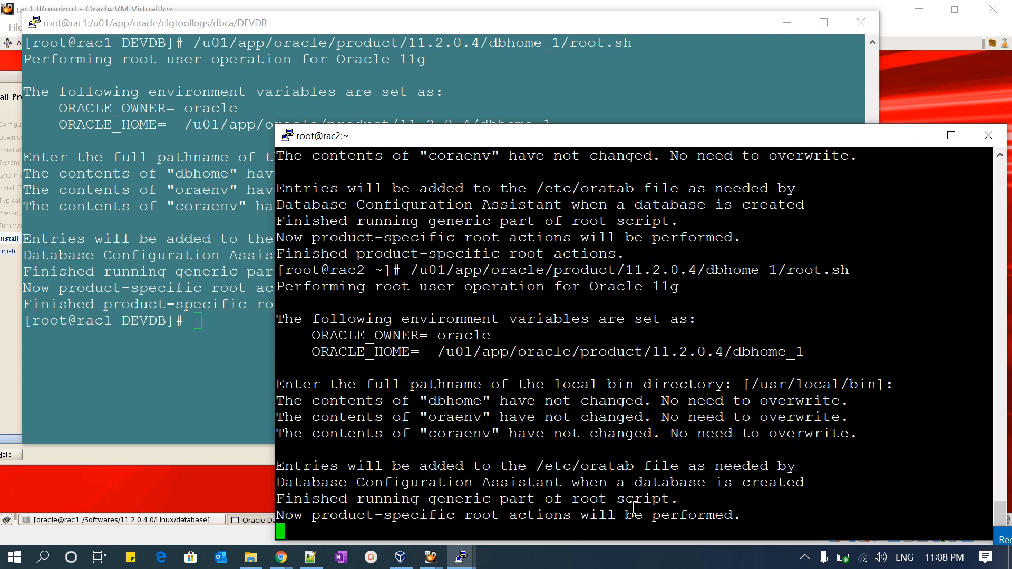
{"action": "left_click", "coordinate": [1009, 541]}
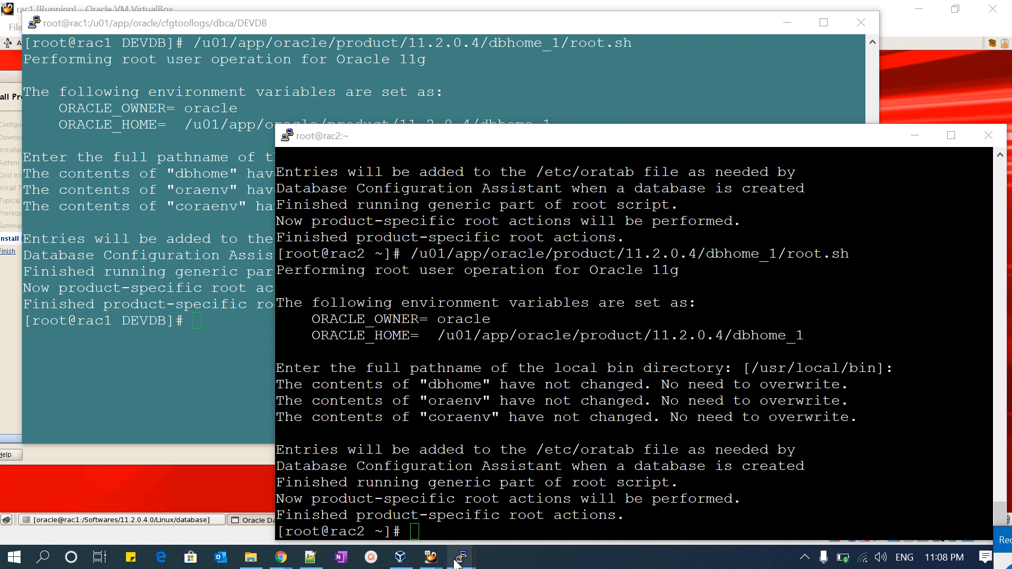
- Confirm in the installer that the configuration scripts were executed, advance to the Finish page, and close the installer
{"action": "mouse_move", "coordinate": [431, 557]}
{"action": "left_click", "coordinate": [368, 520]}
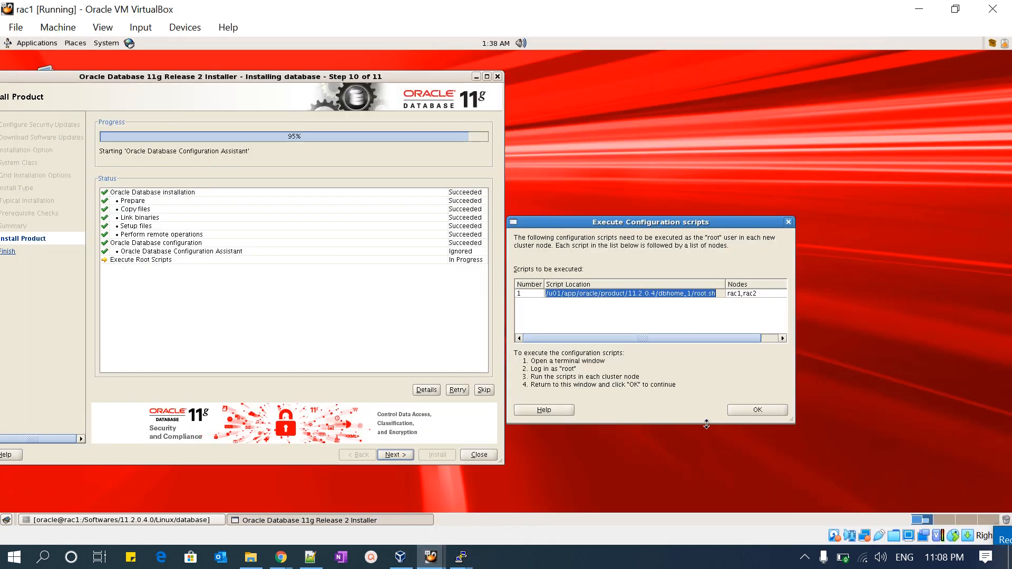
{"action": "left_click", "coordinate": [751, 406]}
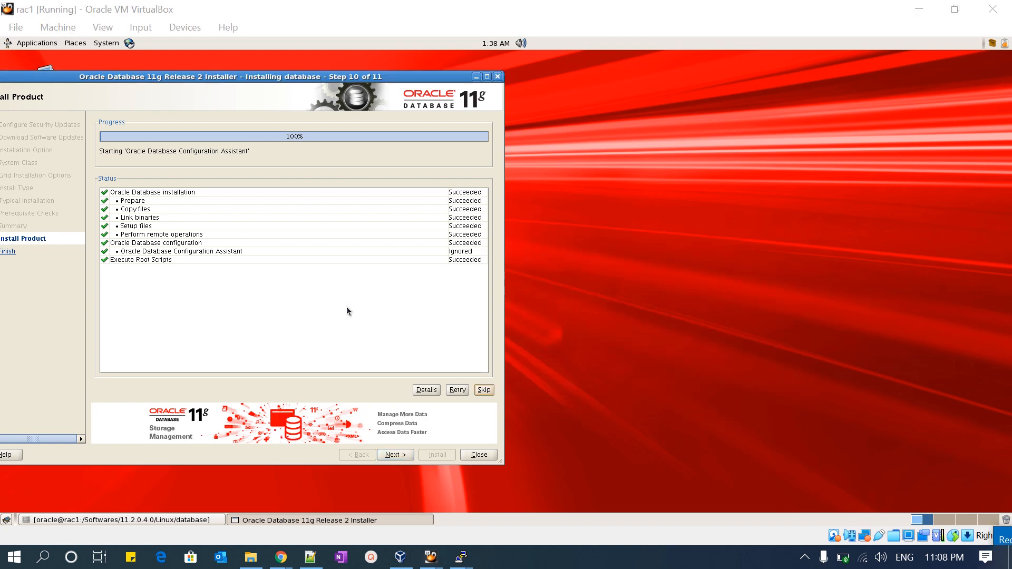
{"action": "left_click", "coordinate": [395, 455]}
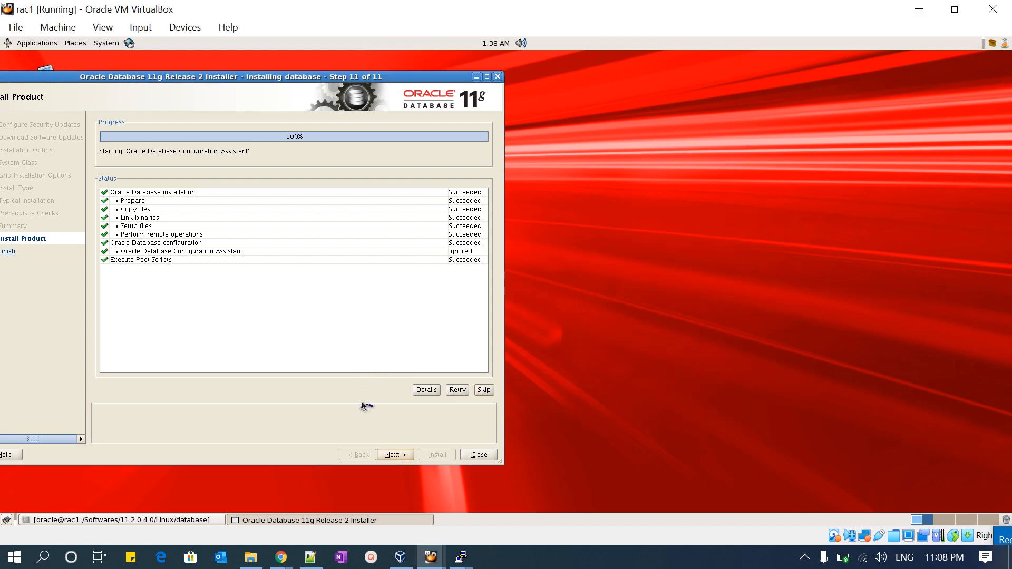
{"action": "left_click_drag", "start_coordinate": [161, 69], "coordinate": [302, 79]}
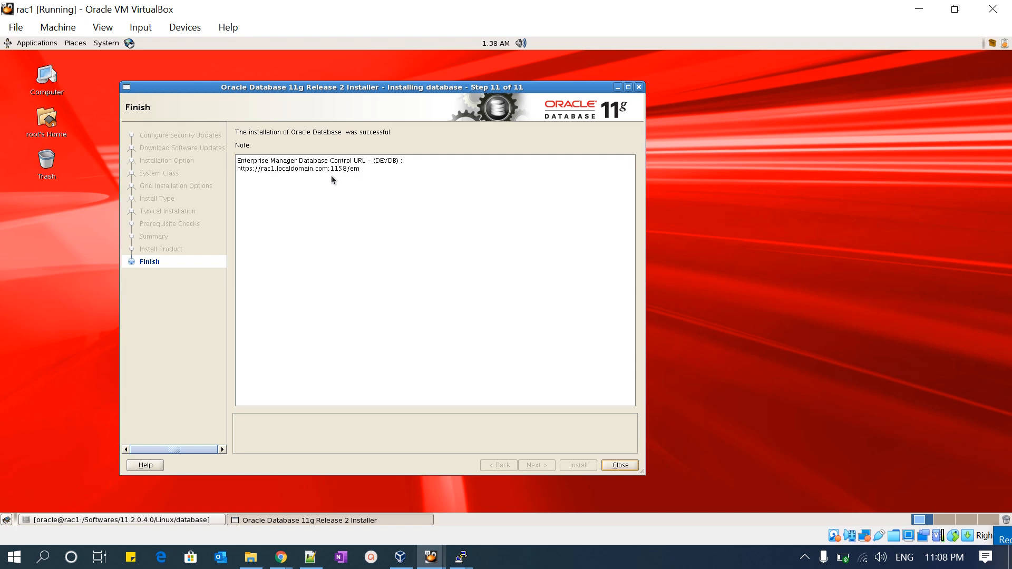
{"action": "left_click", "coordinate": [620, 466]}
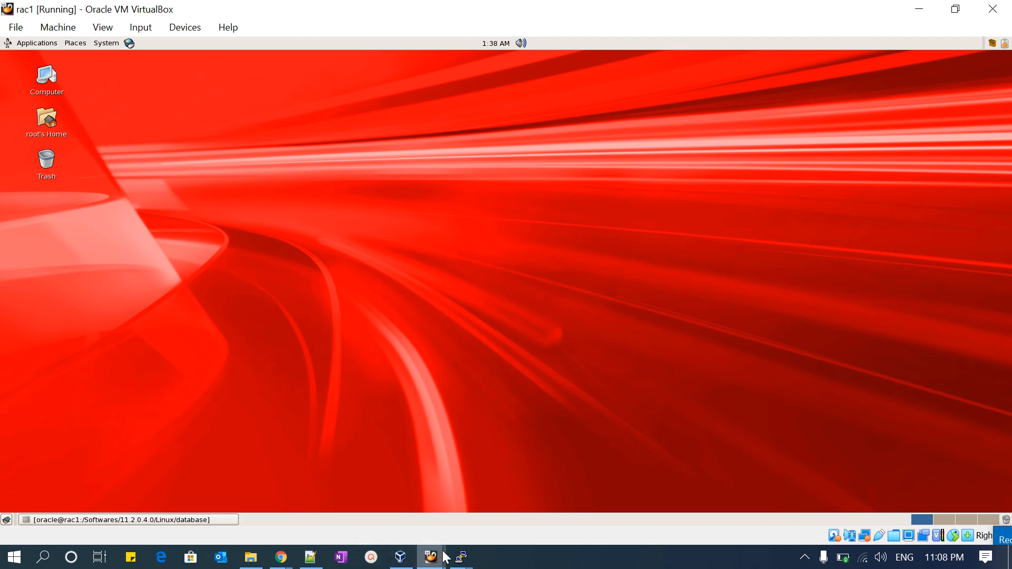
- Return to the rac1 PuTTY terminal and switch to the oracle user with su - oracle
{"action": "mouse_move", "coordinate": [444, 553]}
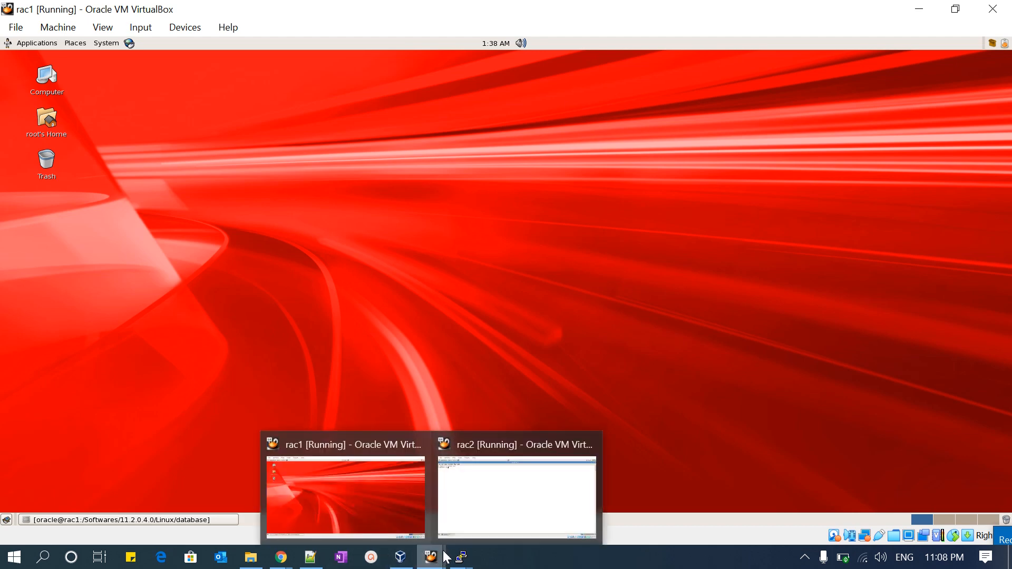
{"action": "left_click", "coordinate": [435, 519]}
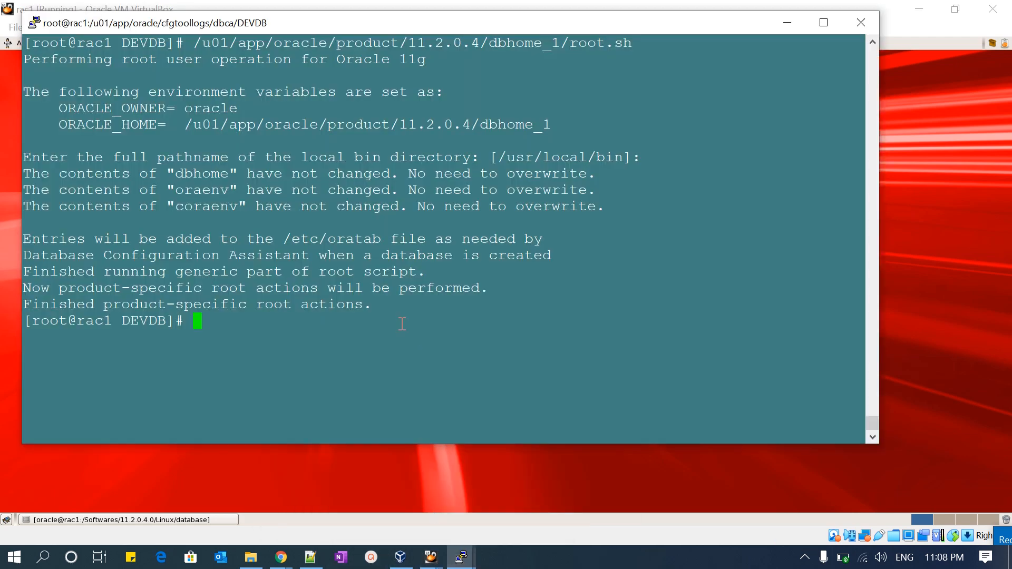
{"action": "type", "text": "su - oracle"}
{"action": "key", "text": "Return"}
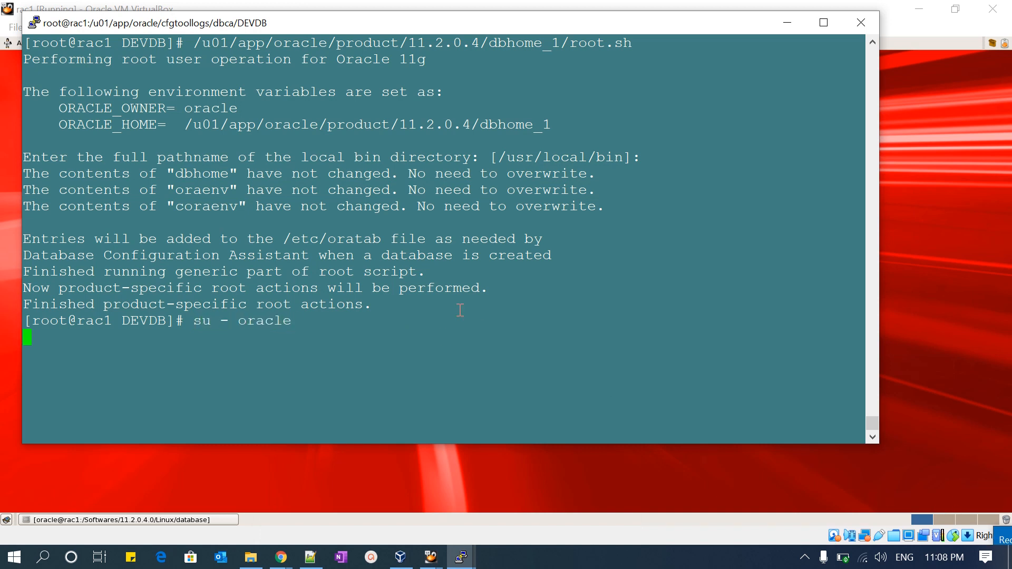
- Check for running smon processes on rac1 with ps -ef|grep smon
{"action": "type", "text": "ps -"}
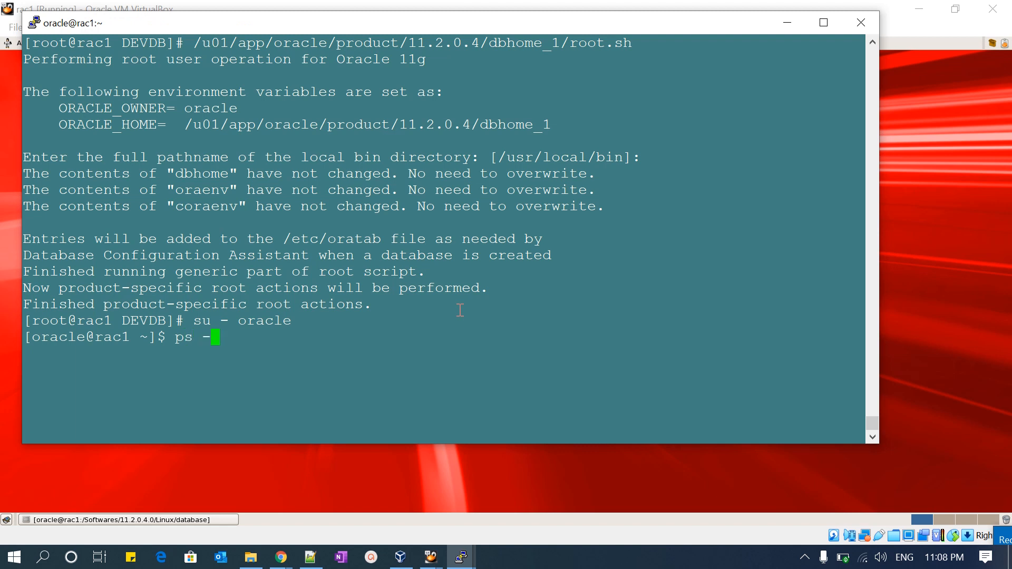
{"action": "type", "text": "ef|grep smon"}
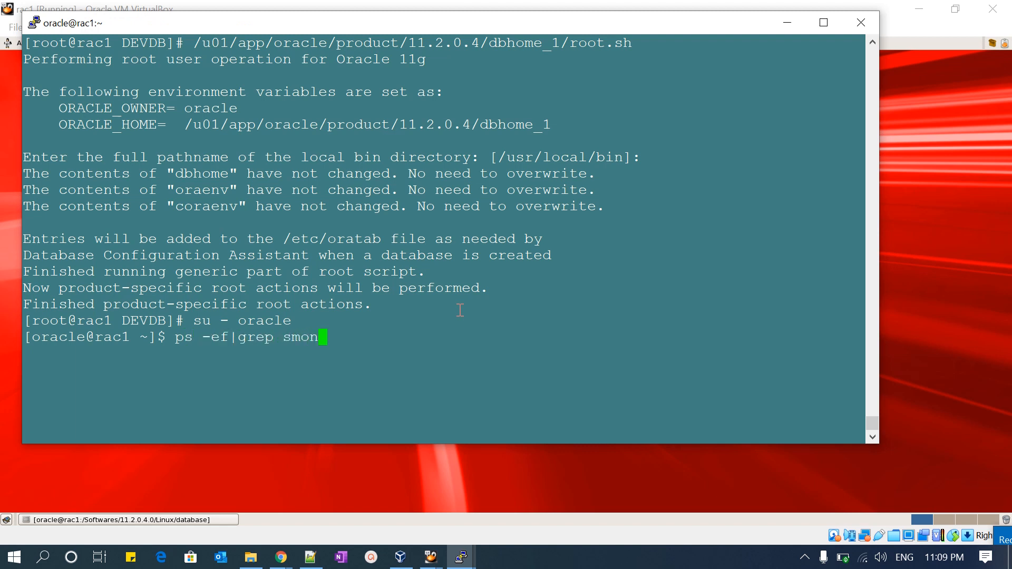
{"action": "key", "text": "Return"}
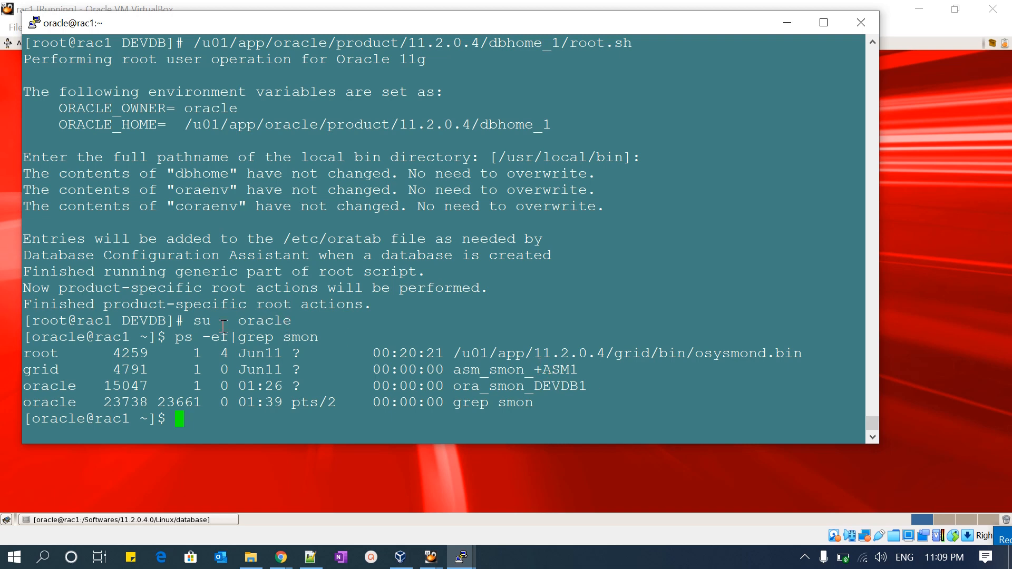
- Copy the ps -ef|grep smon command from the rac1 terminal and run it on rac2
{"action": "left_click_drag", "start_coordinate": [176, 338], "coordinate": [331, 340]}
{"action": "key", "text": "ctrl+c"}
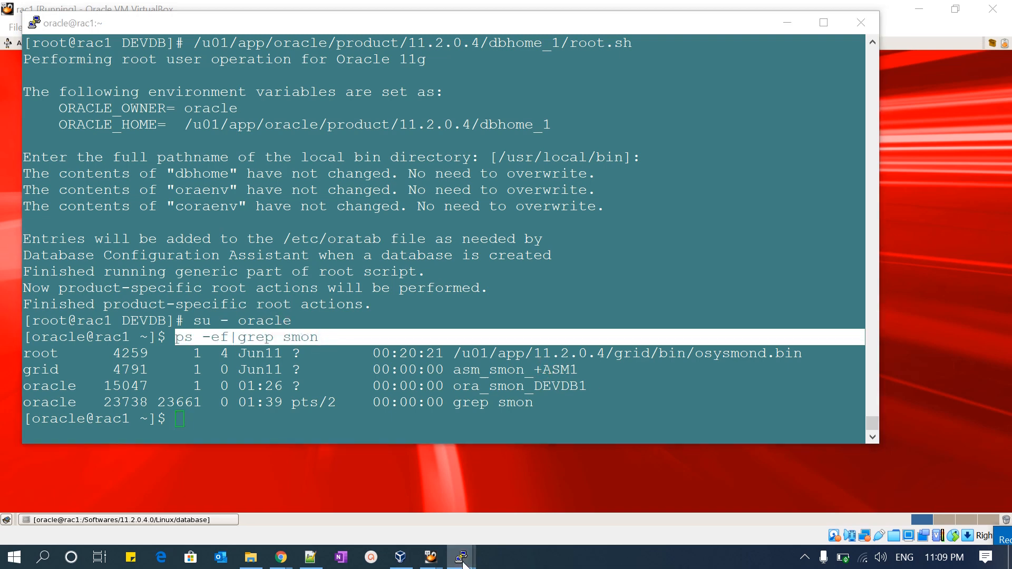
{"action": "mouse_move", "coordinate": [461, 557]}
{"action": "left_click", "coordinate": [559, 500]}
{"action": "right_click", "coordinate": [561, 474]}
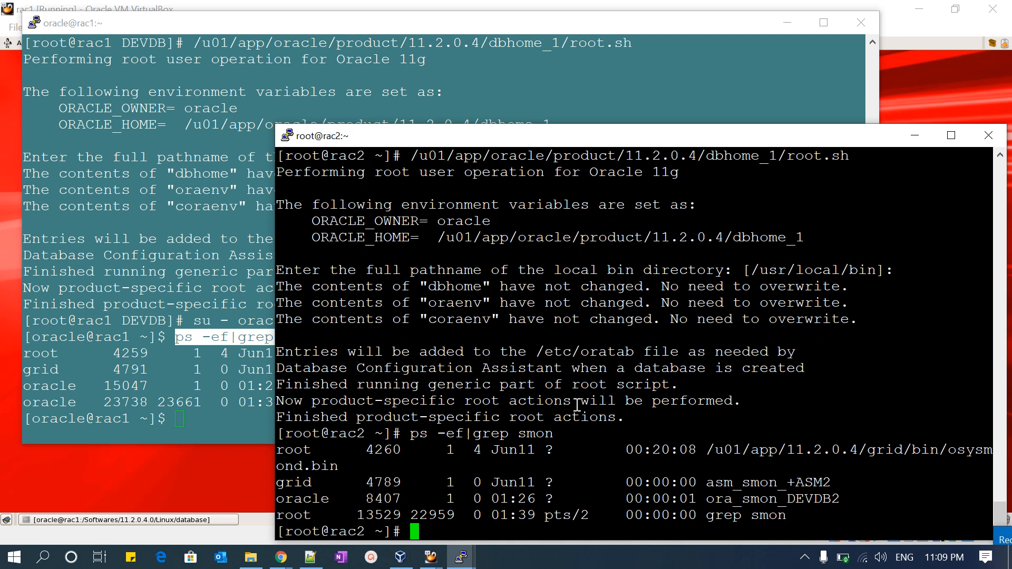
- Switch to the oracle user on rac2 with su - oracle
{"action": "type", "text": "su - oracle"}
{"action": "key", "text": "Return"}
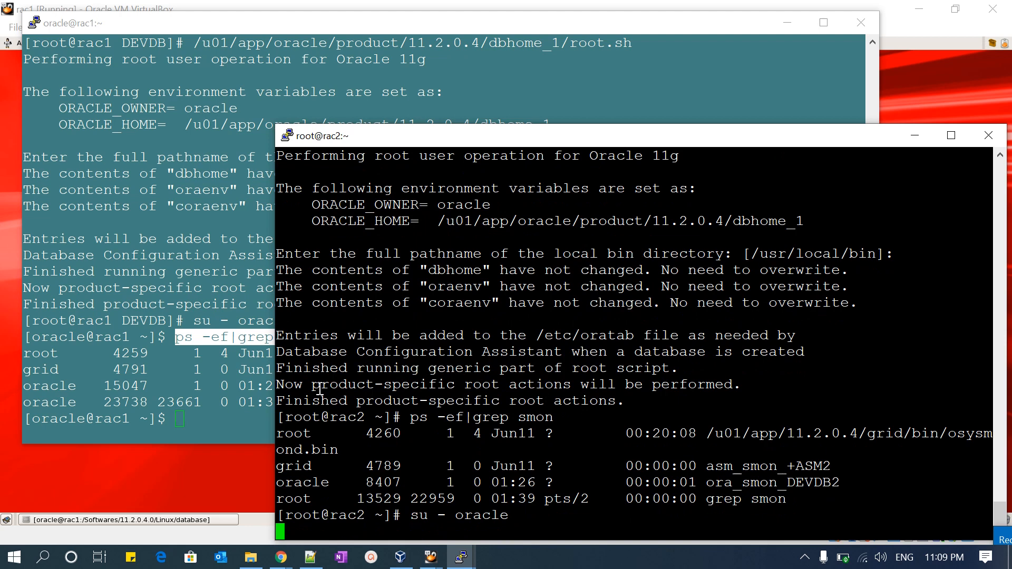
- Return to the rac1 terminal and clear its screen
{"action": "left_click", "coordinate": [259, 379]}
{"action": "type", "text": "clear"}
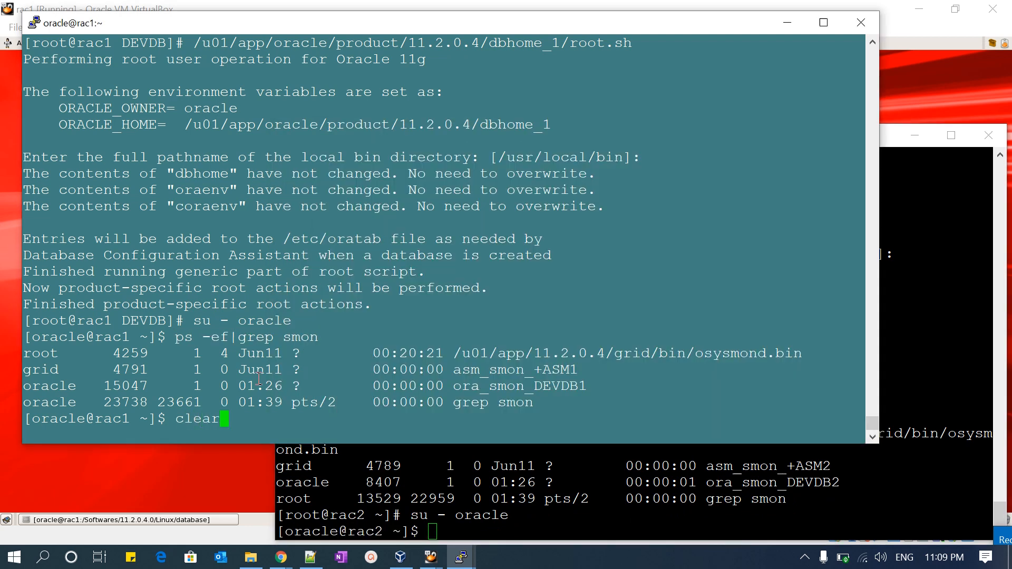
{"action": "key", "text": "Return"}
{"action": "type", "text": ". "}
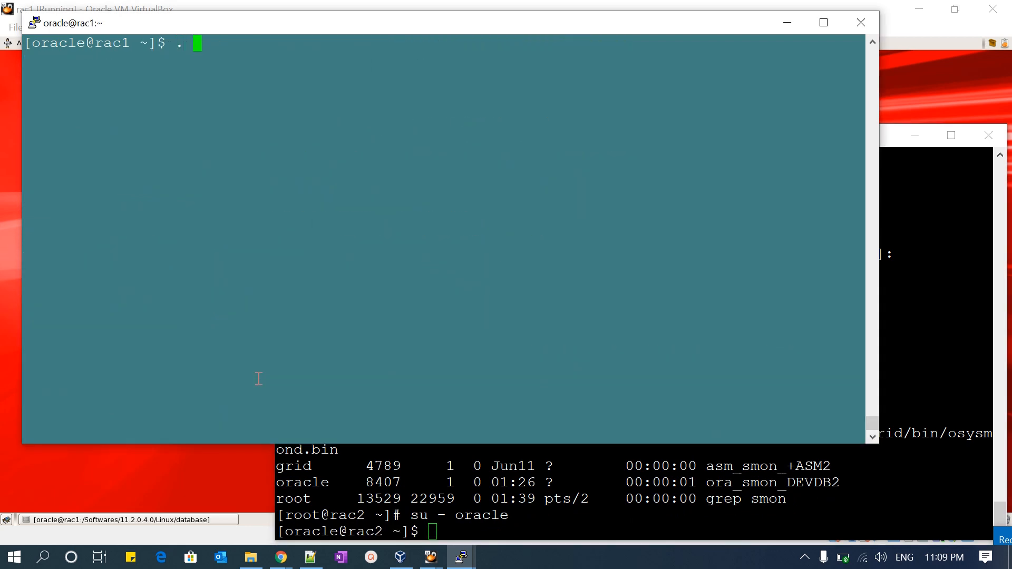
{"action": "type", "text": "oraenv"}
{"action": "key", "text": "Return"}
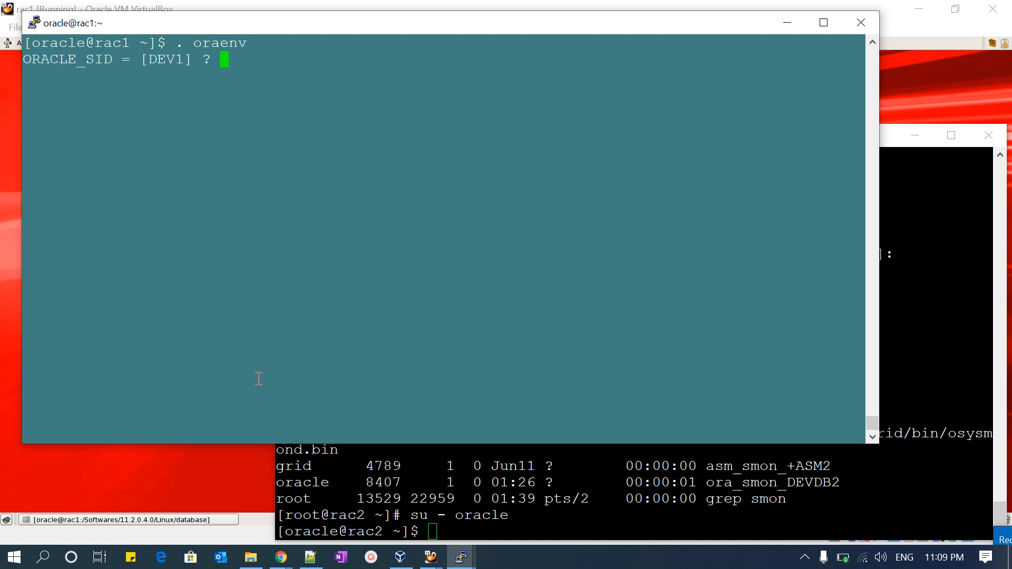
{"action": "type", "text": "DEVDB1"}
{"action": "key", "text": "Return"}
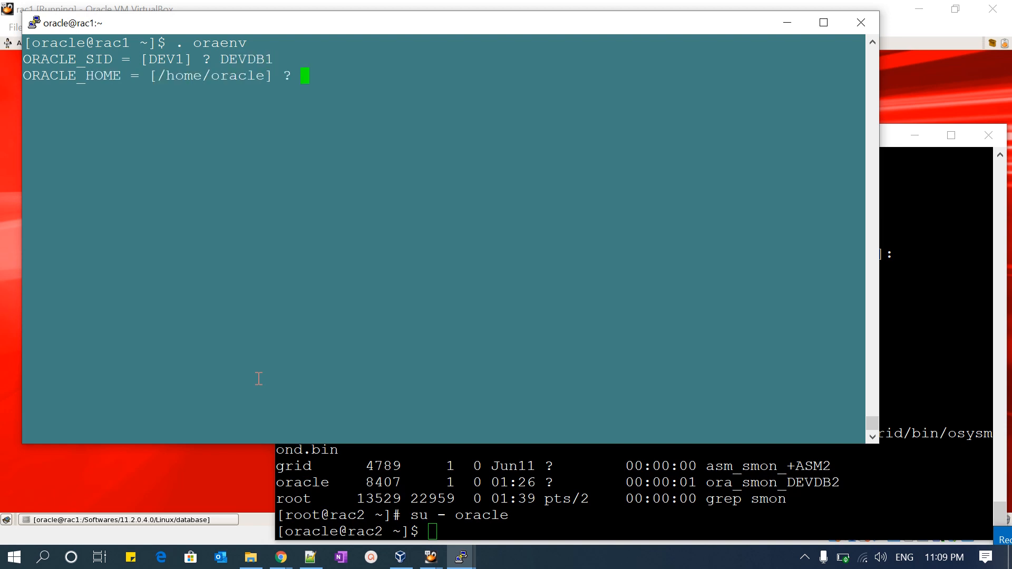
{"action": "key", "text": "ctrl+c"}
{"action": "key", "text": "Return"}
{"action": "key", "text": "Return"}
{"action": "key", "text": "Return"}
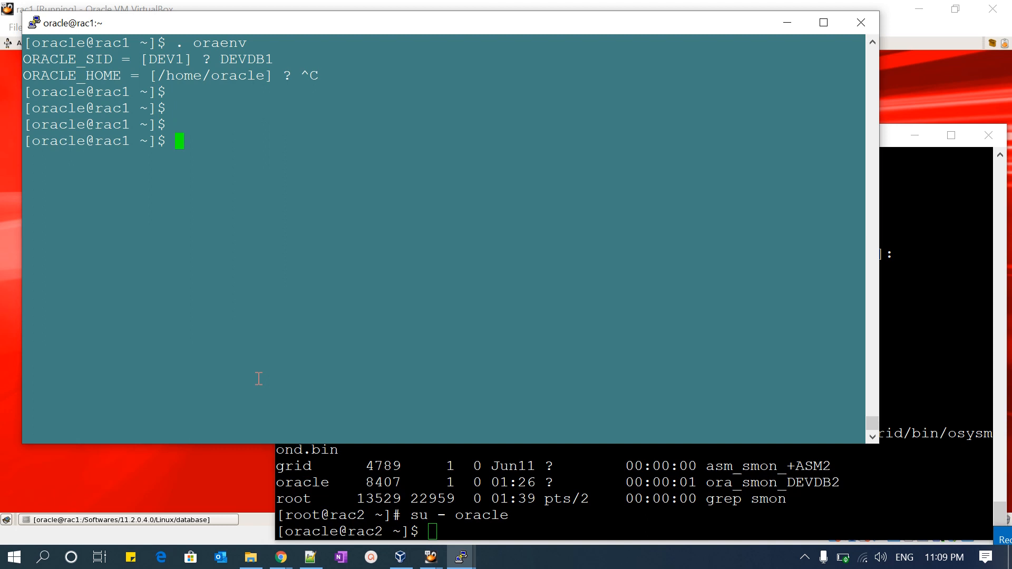
- Display the contents of /etc/oratab on rac1 to check the database entries
{"action": "type", "text": "cat /etc/oratab"}
{"action": "key", "text": "Return"}
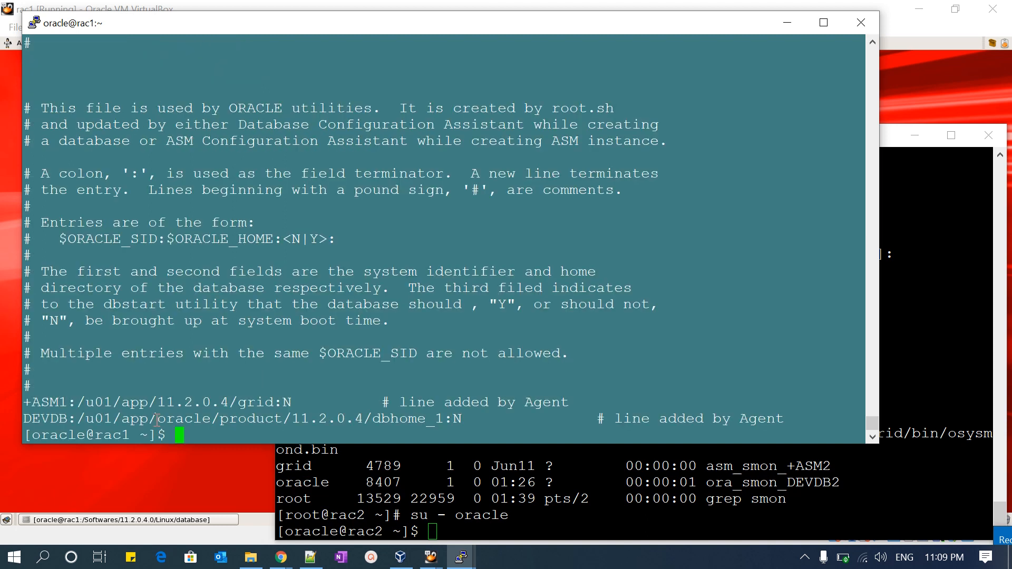
- Load the Oracle environment on rac1 with . oraenv, using DEVDB as the ORACLE_SID
{"action": "type", "text": ". oraenv"}
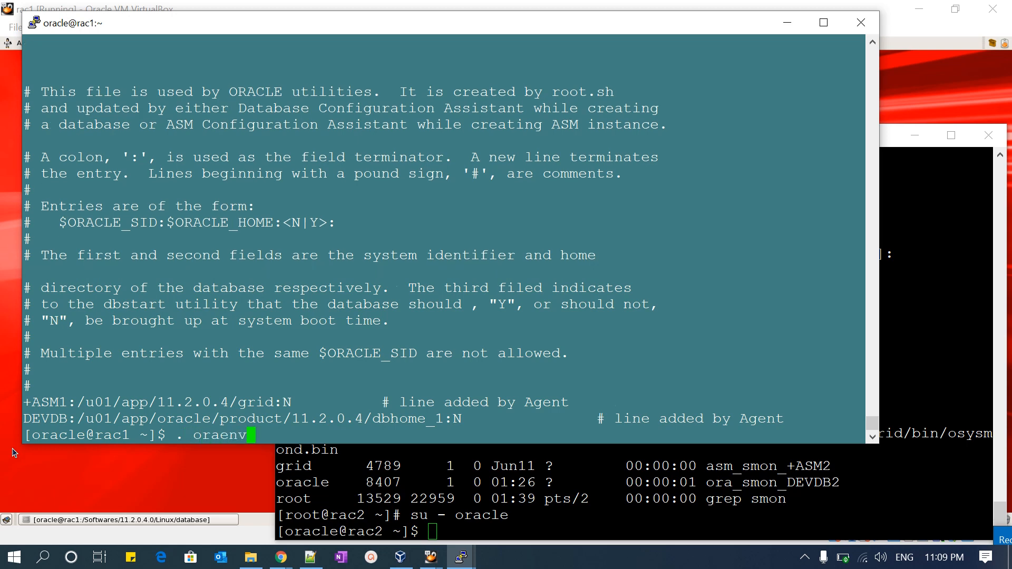
{"action": "key", "text": "Return"}
{"action": "type", "text": "DEVDB1] ? DEVD"}
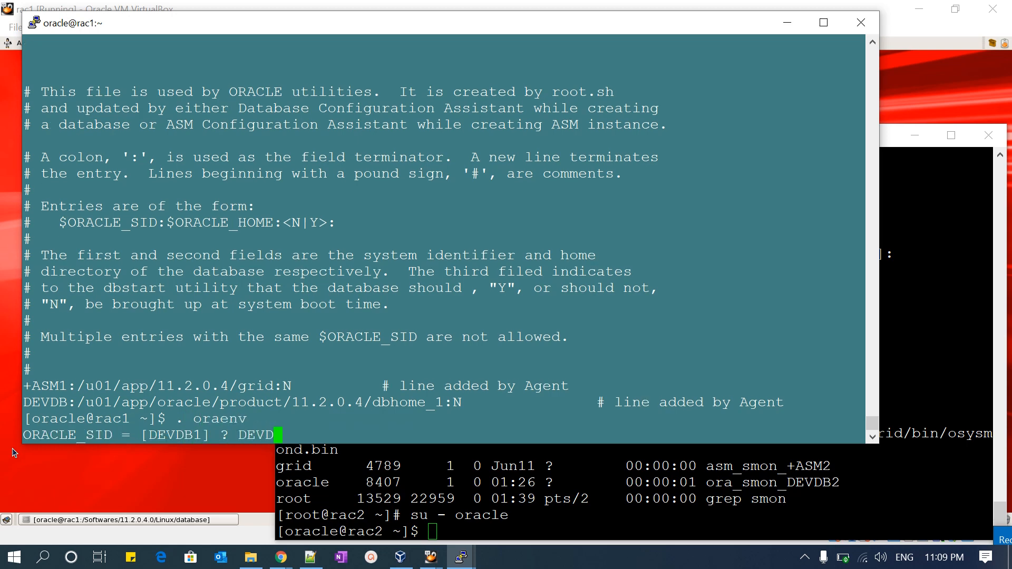
{"action": "key", "text": "Return"}
- Run export oRACLE_SID=DEVDB1 on rac1 to point the session at the local instance
{"action": "type", "text": "exprt"}
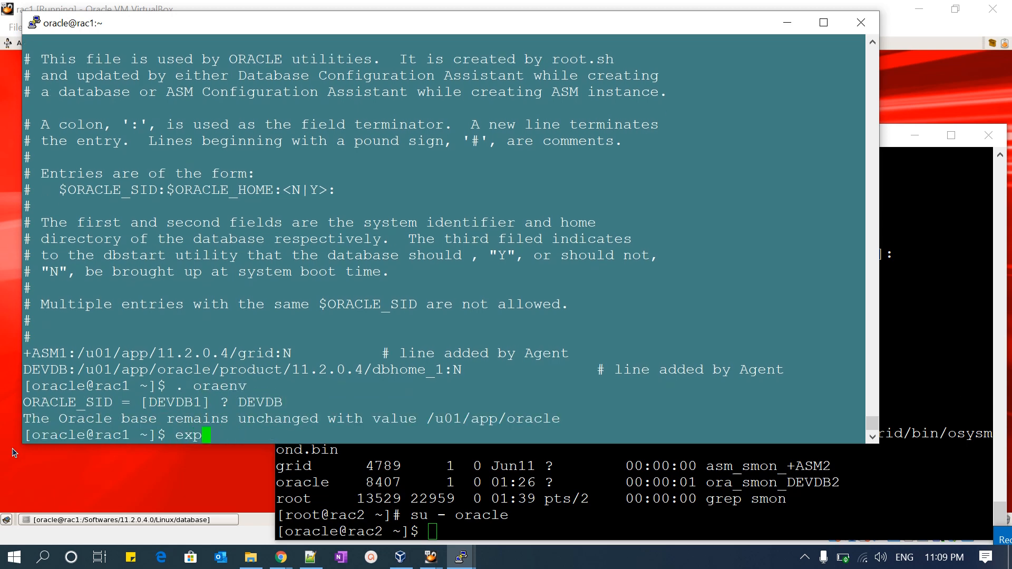
{"action": "key", "text": "BackSpace"}
{"action": "key", "text": "BackSpace"}
{"action": "key", "text": "BackSpace"}
{"action": "type", "text": "ort oRACLE_SID"}
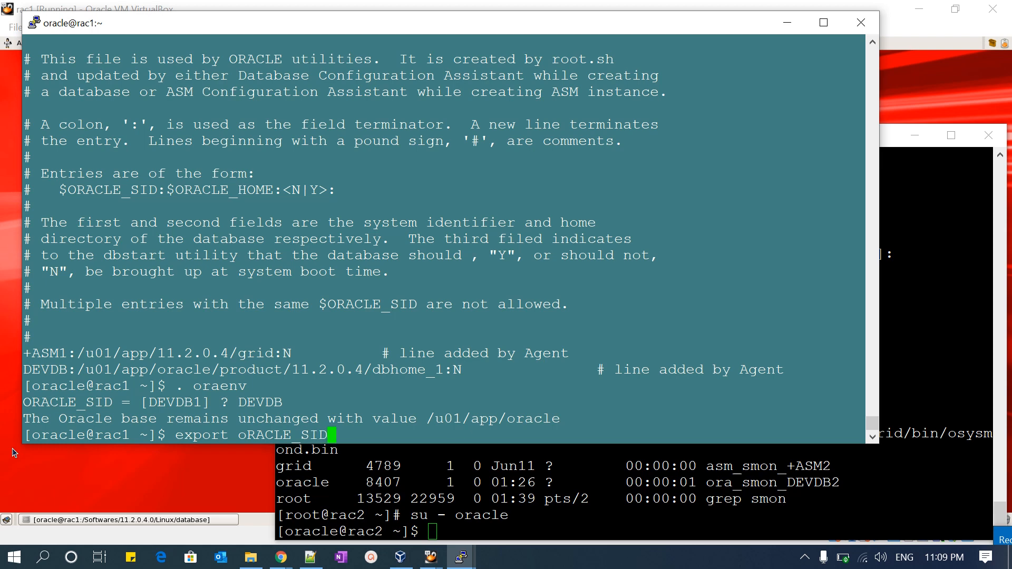
{"action": "type", "text": "=DEVDB1"}
{"action": "key", "text": "Return"}
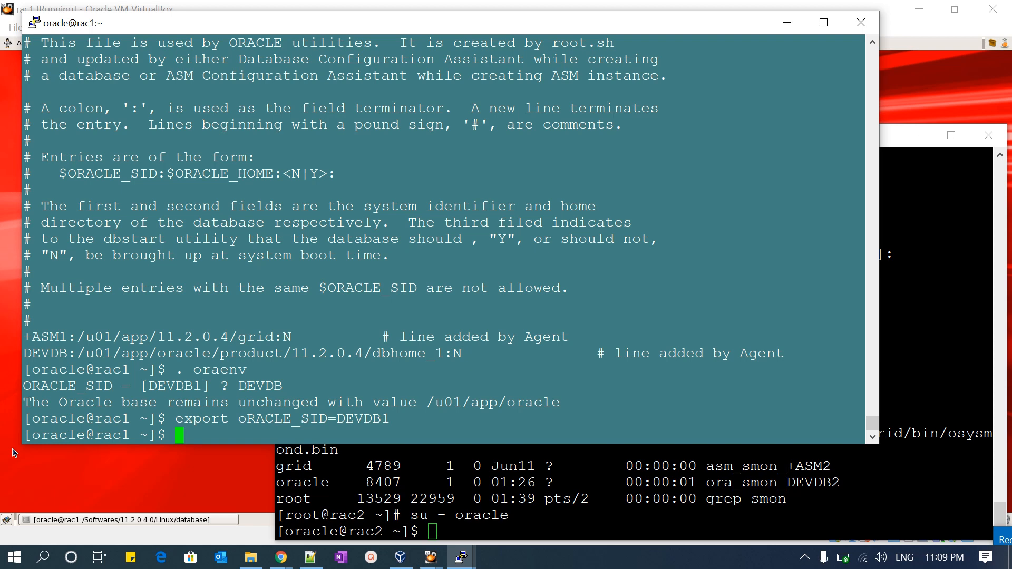
- Check the DEVDB instances from rac1 with srvctl status database -d DEVDB and review the status line for each node
{"action": "type", "text": "srvctl stat"}
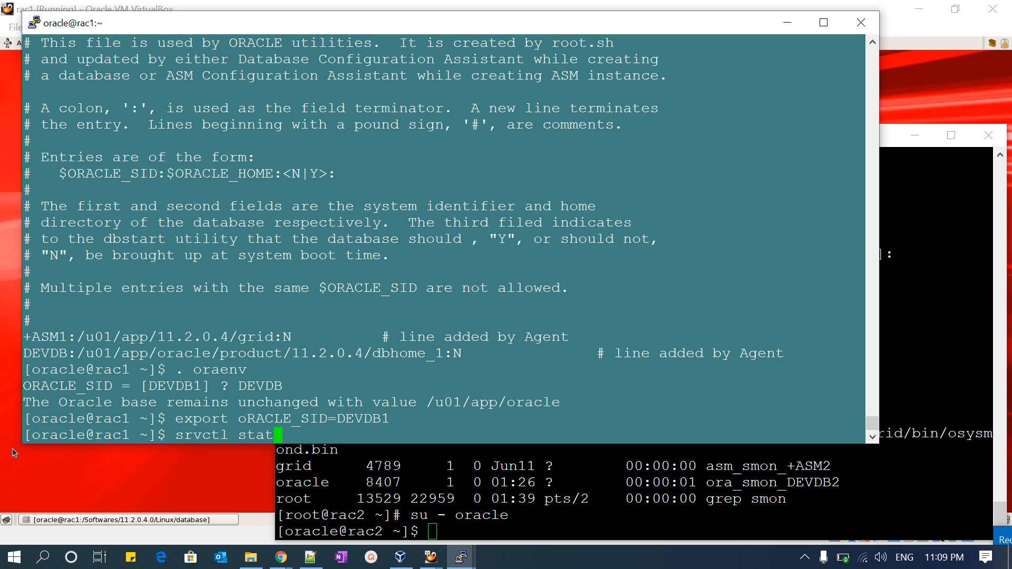
{"action": "type", "text": "us database -d "}
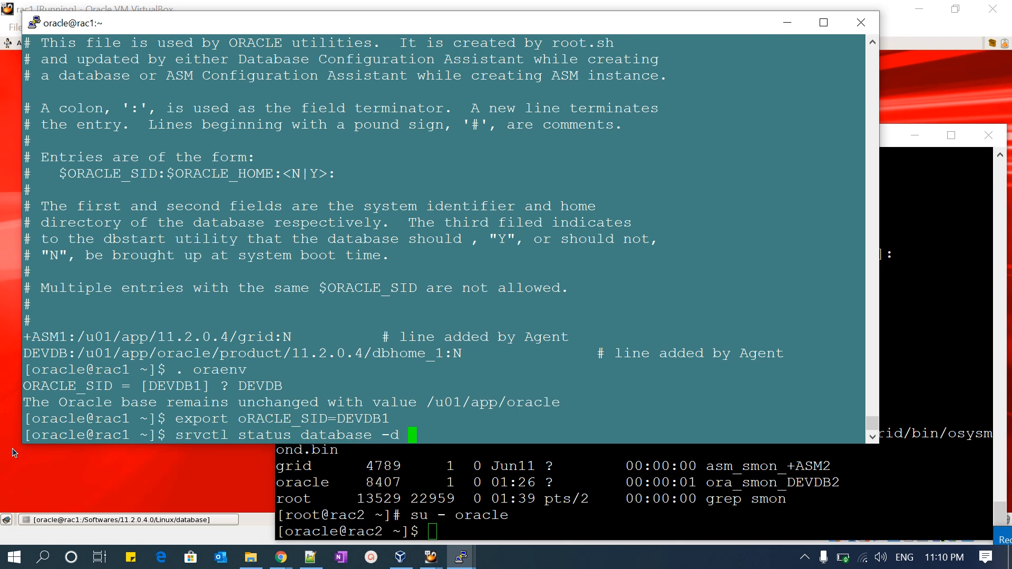
{"action": "type", "text": "DEVDB"}
{"action": "key", "text": "Return"}
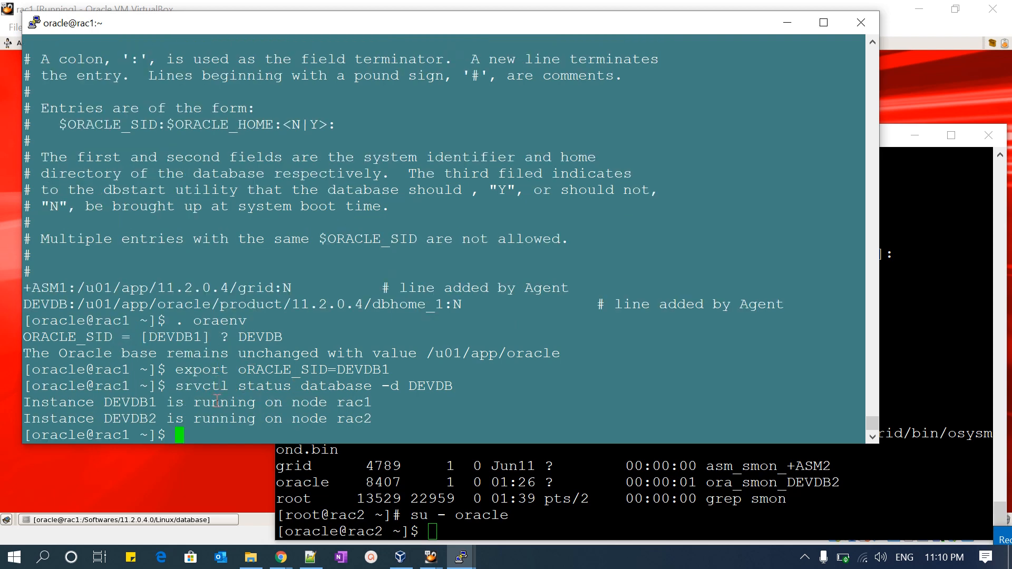
{"action": "left_click_drag", "start_coordinate": [37, 403], "coordinate": [376, 406]}
{"action": "left_click_drag", "start_coordinate": [41, 420], "coordinate": [368, 422]}
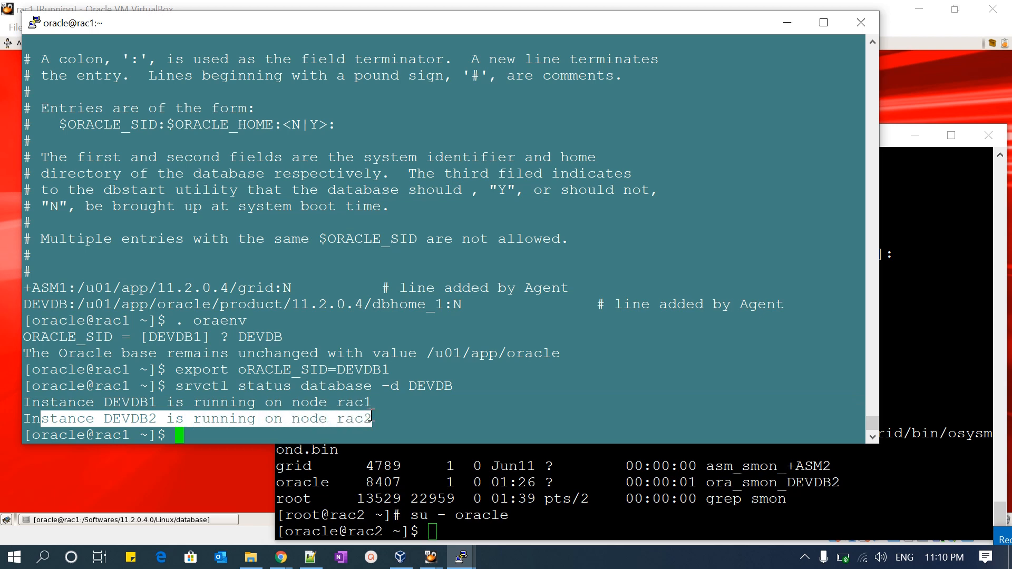
- Switch to the rac2 terminal and load the Oracle environment with . oraenv, using DEVDB as the ORACLE_SID
{"action": "left_click", "coordinate": [537, 494]}
{"action": "type", "text": ". o"}
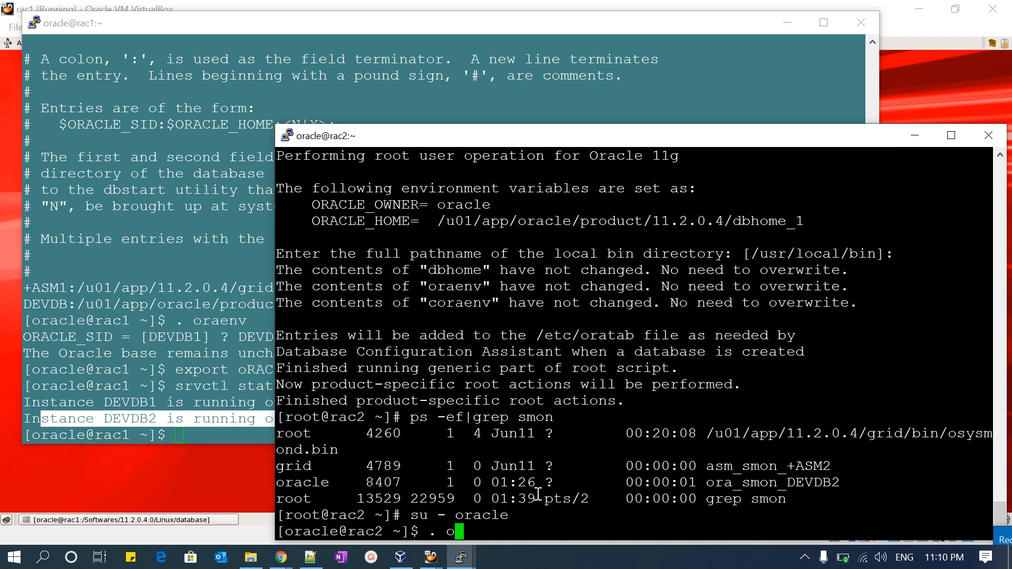
{"action": "type", "text": "raenv"}
{"action": "key", "text": "Return"}
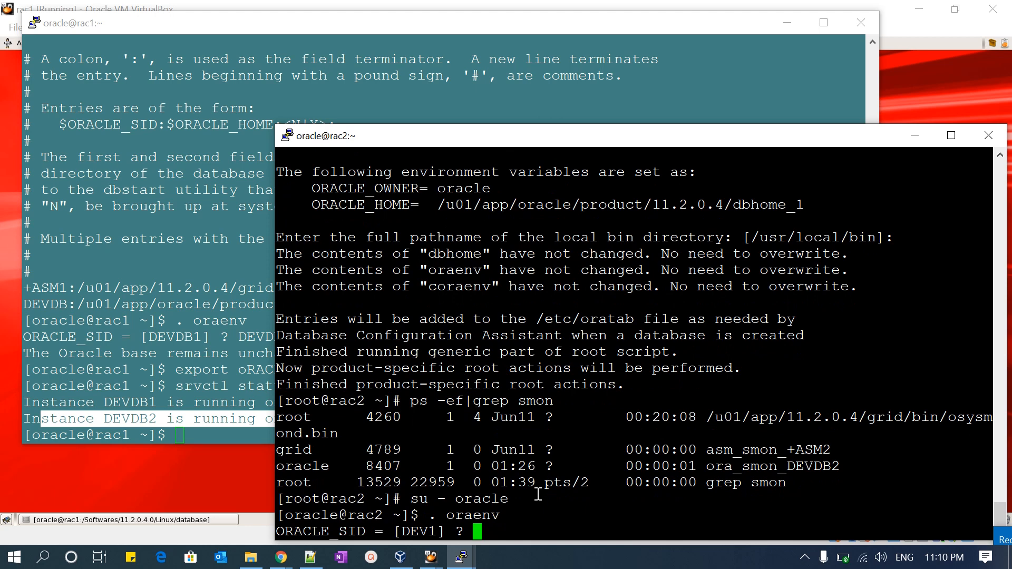
{"action": "type", "text": "DEVDB"}
{"action": "key", "text": "Return"}
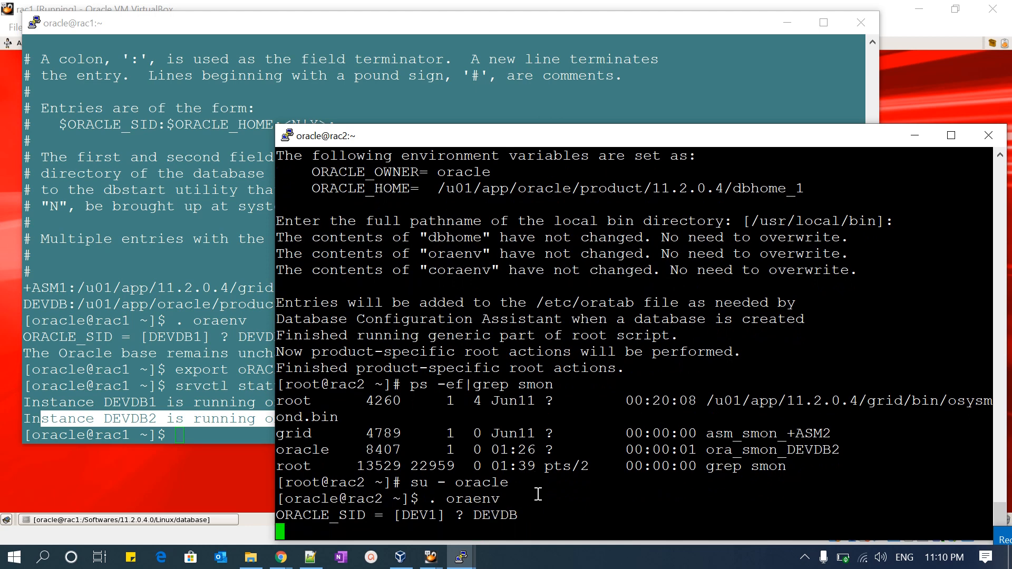
- Export ORACLE_SID=DEVDB2 in the oracle session on rac2
{"action": "type", "text": "expo"}
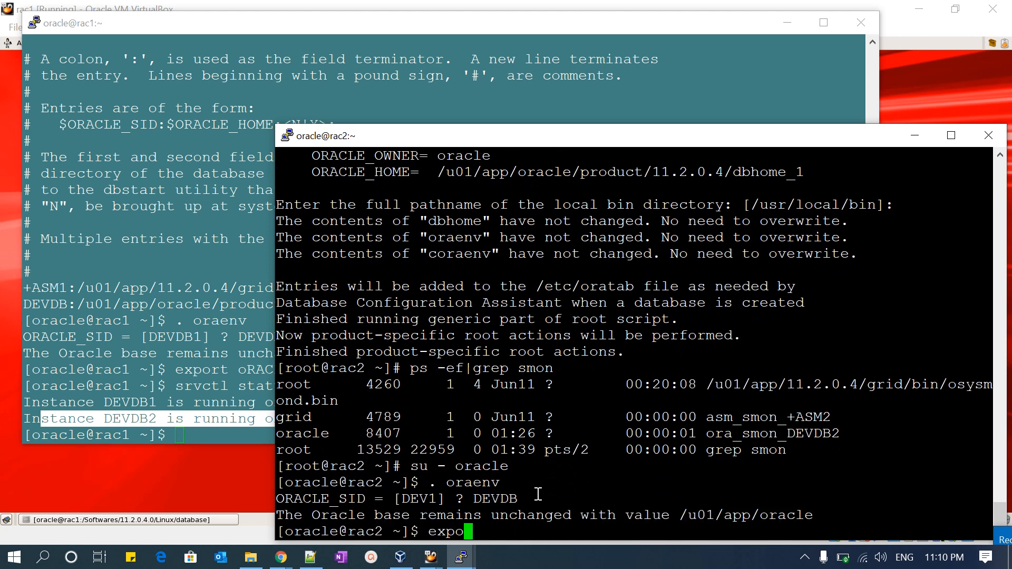
{"action": "type", "text": "rt ORACLE_SID="}
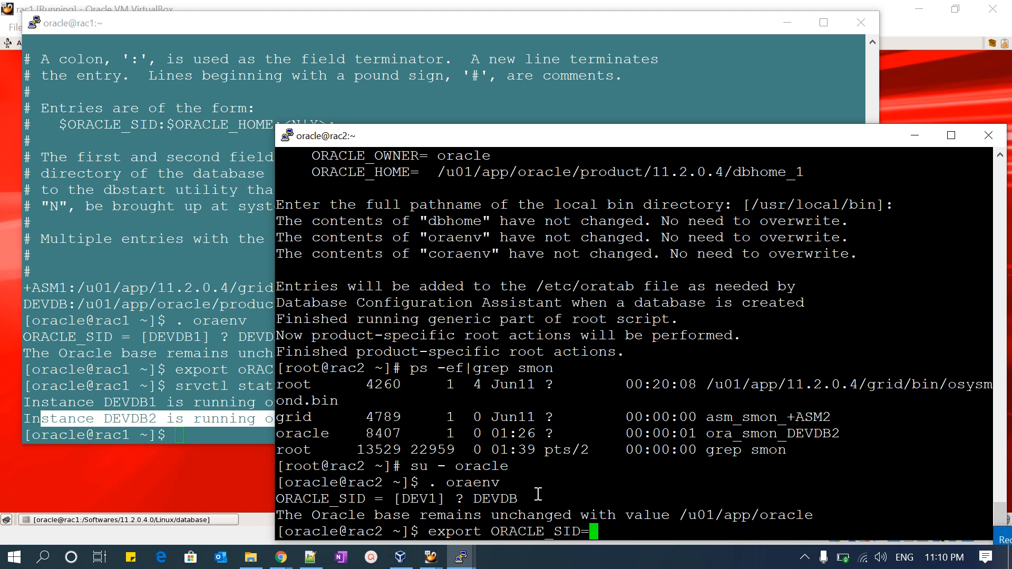
{"action": "type", "text": "DEVDB2"}
{"action": "key", "text": "Return"}
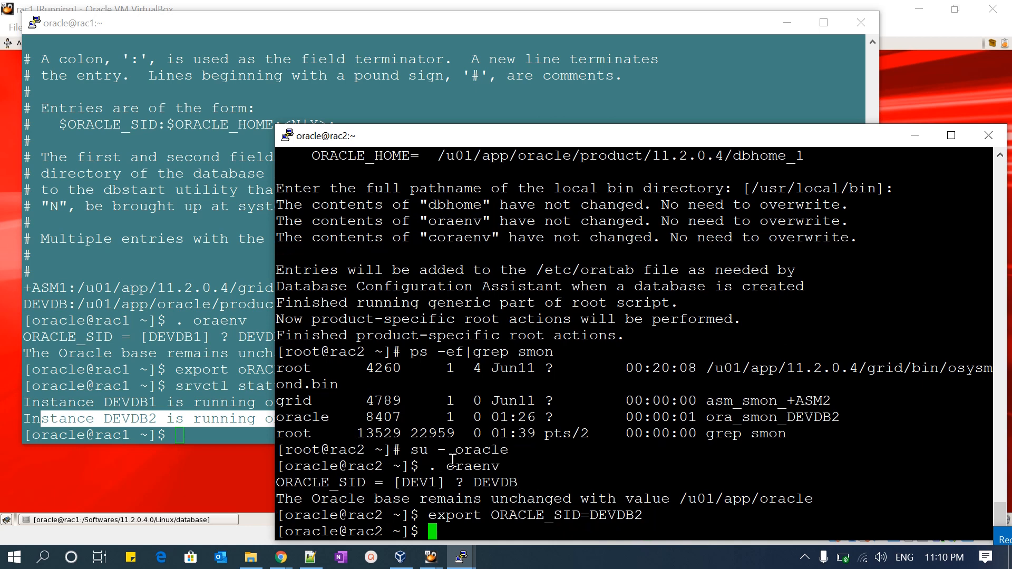
- Run srvctl status database -d DEVDB on rac2 and review the reported instance status
{"action": "type", "text": "srvctl s"}
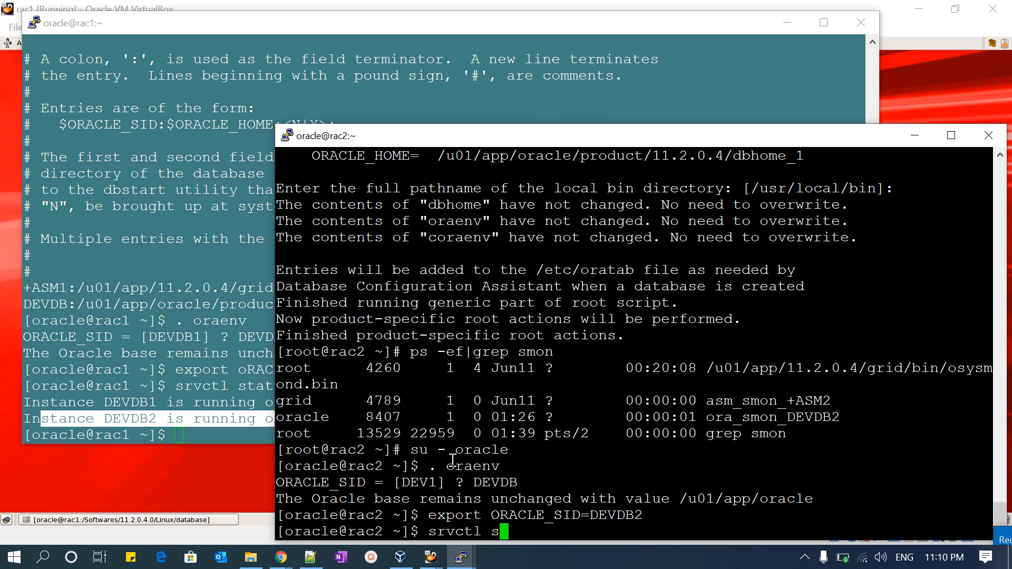
{"action": "type", "text": "tatus databas"}
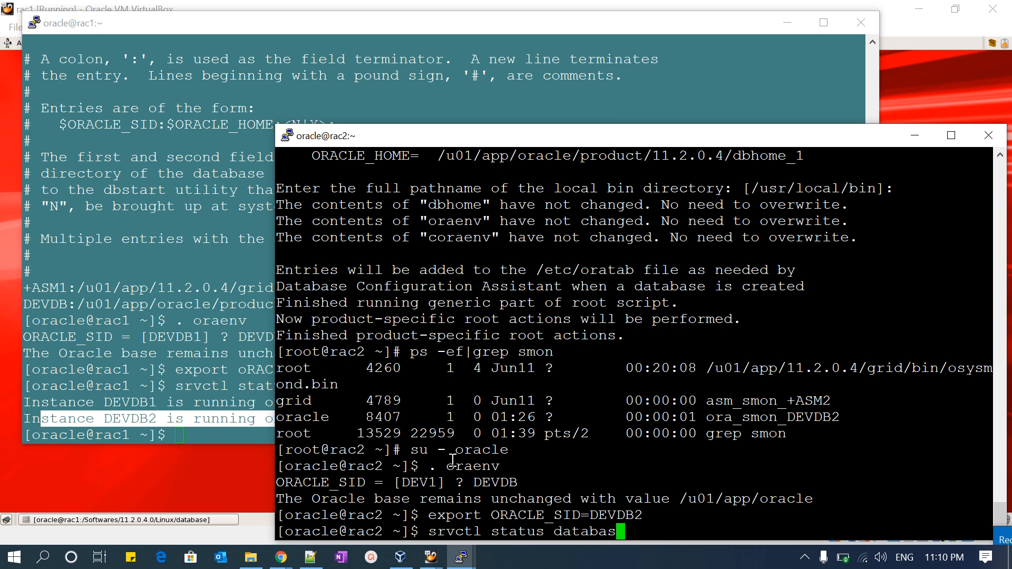
{"action": "type", "text": "e -d DEVDB"}
{"action": "key", "text": "Return"}
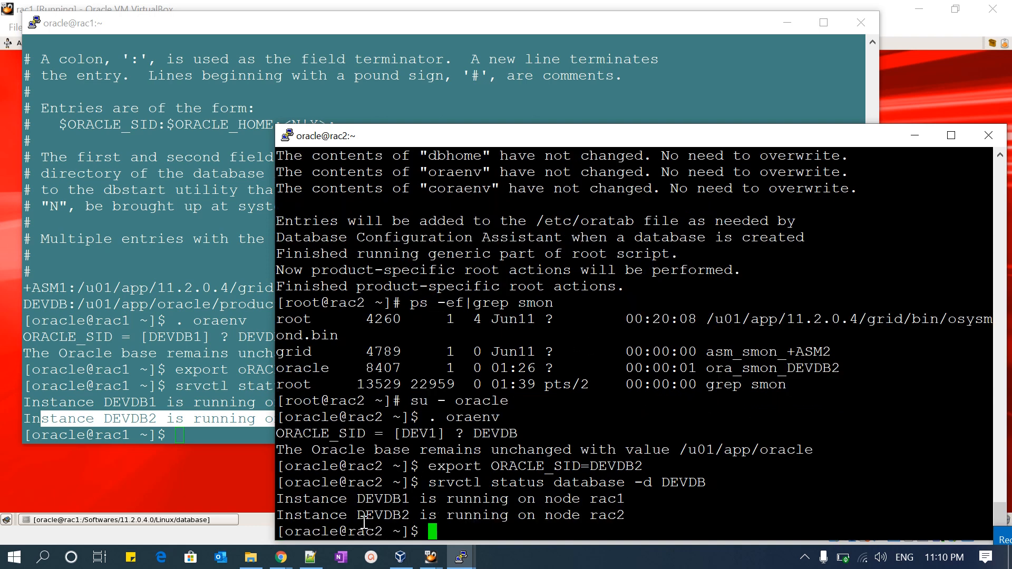
{"action": "left_click_drag", "start_coordinate": [289, 501], "coordinate": [627, 514]}
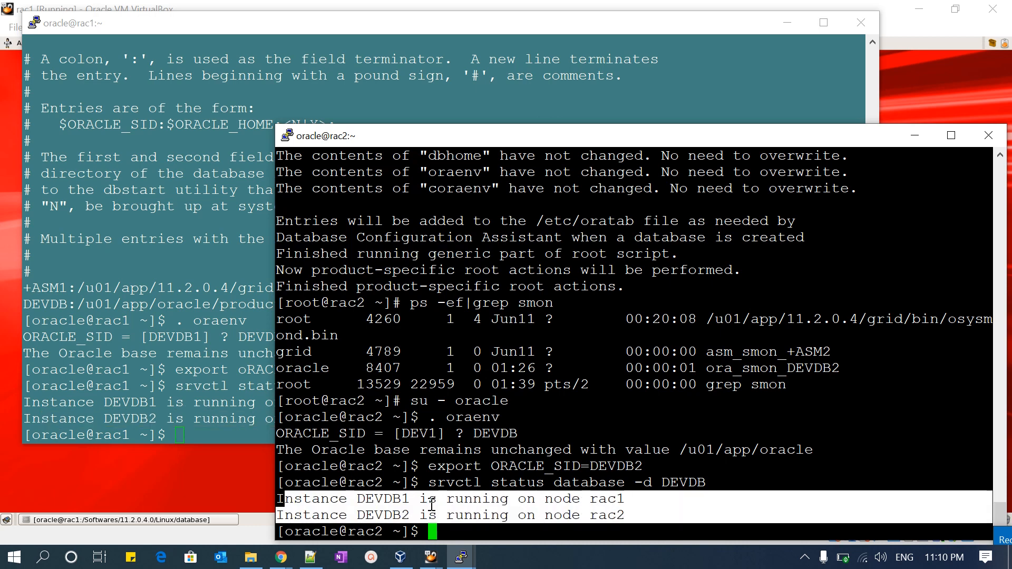
{"action": "left_click", "coordinate": [647, 511]}
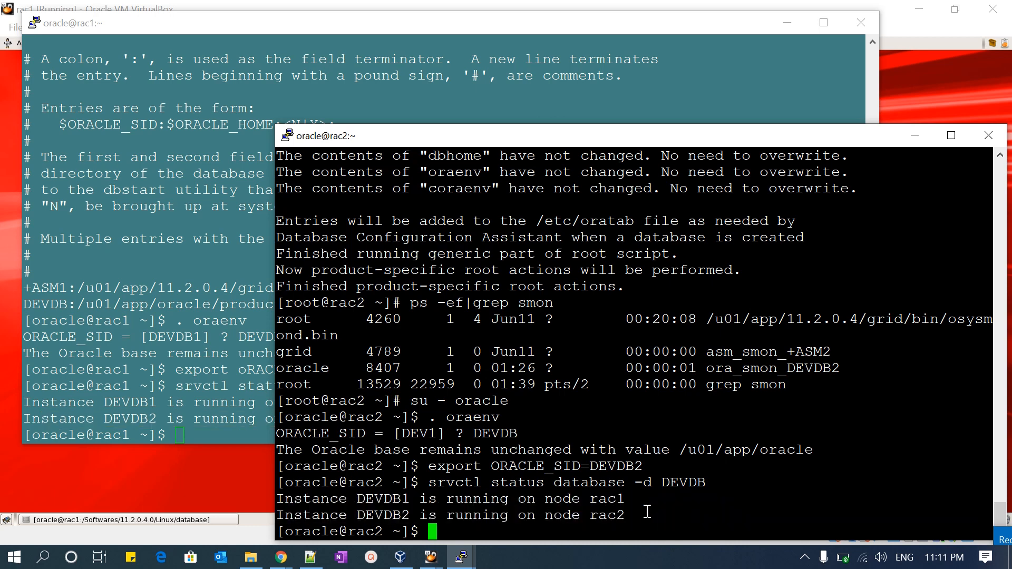
- Return to the root shell on rac1 and load the grid environment with . oraenv, using +ASM1 as the ORACLE_SID
{"action": "left_click", "coordinate": [216, 369]}
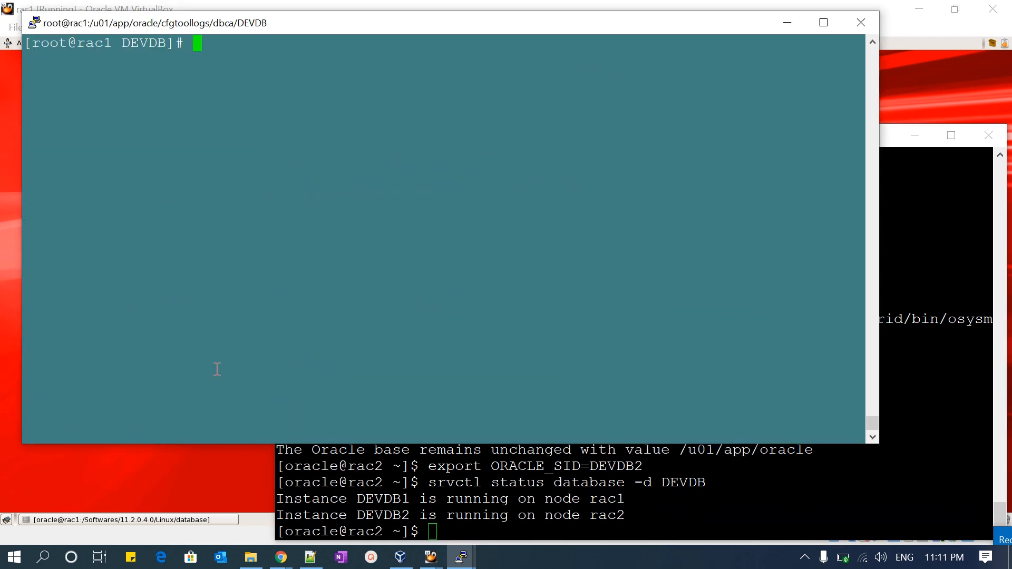
{"action": "type", "text": ". oraenv"}
{"action": "key", "text": "Return"}
{"action": "type", "text": "+ASM1"}
{"action": "key", "text": "Return"}
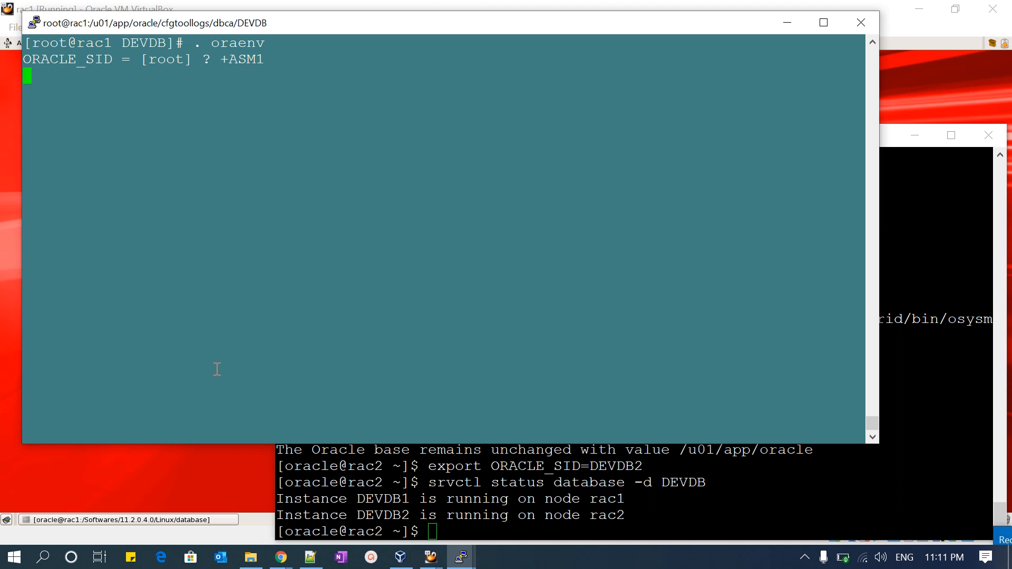
- List the status of all cluster resources on rac1 with crsctl stat res -t
{"action": "type", "text": "rsctl"}
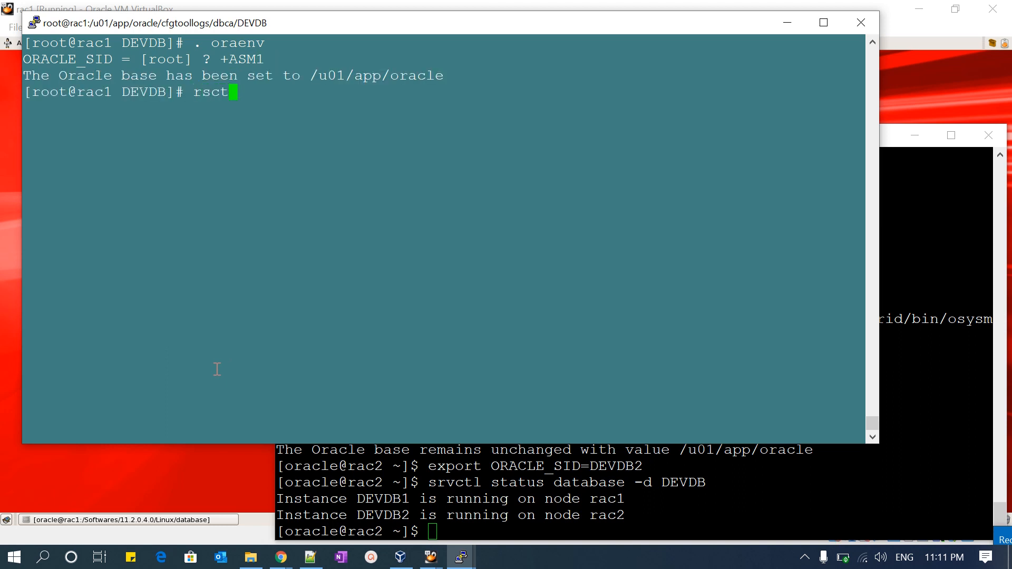
{"action": "key", "text": "BackSpace"}
{"action": "key", "text": "BackSpace"}
{"action": "key", "text": "BackSpace"}
{"action": "key", "text": "BackSpace"}
{"action": "key", "text": "BackSpace"}
{"action": "type", "text": "crsctl stat res -t"}
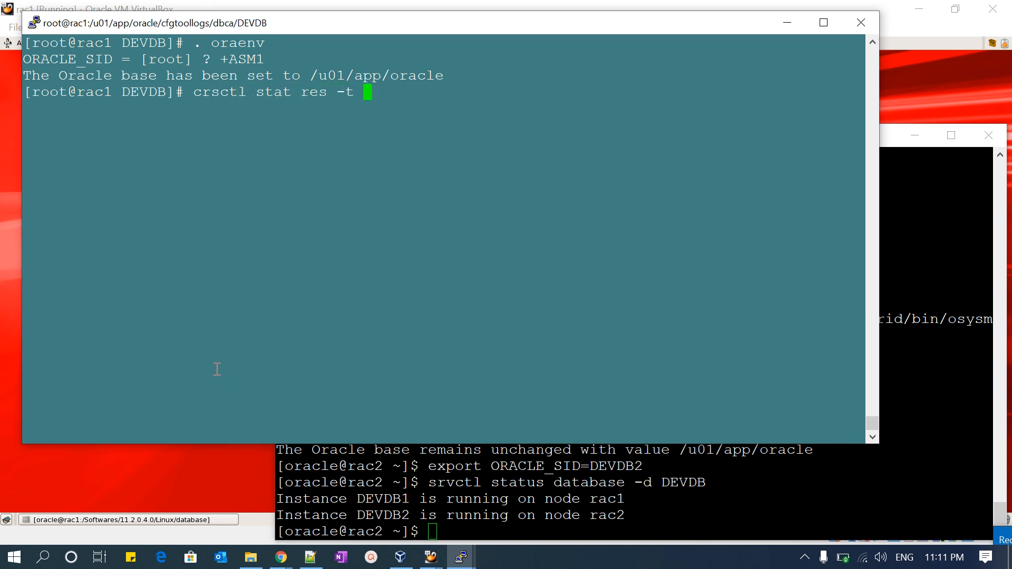
{"action": "key", "text": "Return"}
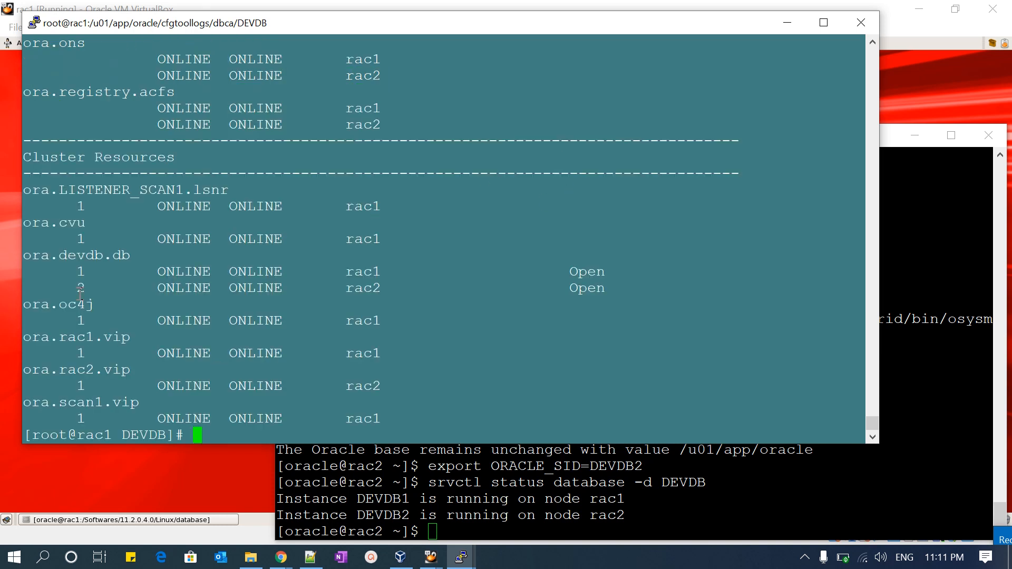
- Examine the local and cluster resource listing, focusing on the ora.devdb.db entries for both nodes
{"action": "scroll", "coordinate": [194, 272], "scroll_direction": "up", "scroll_amount": 5}
{"action": "scroll", "coordinate": [195, 272], "scroll_direction": "up", "scroll_amount": 4}
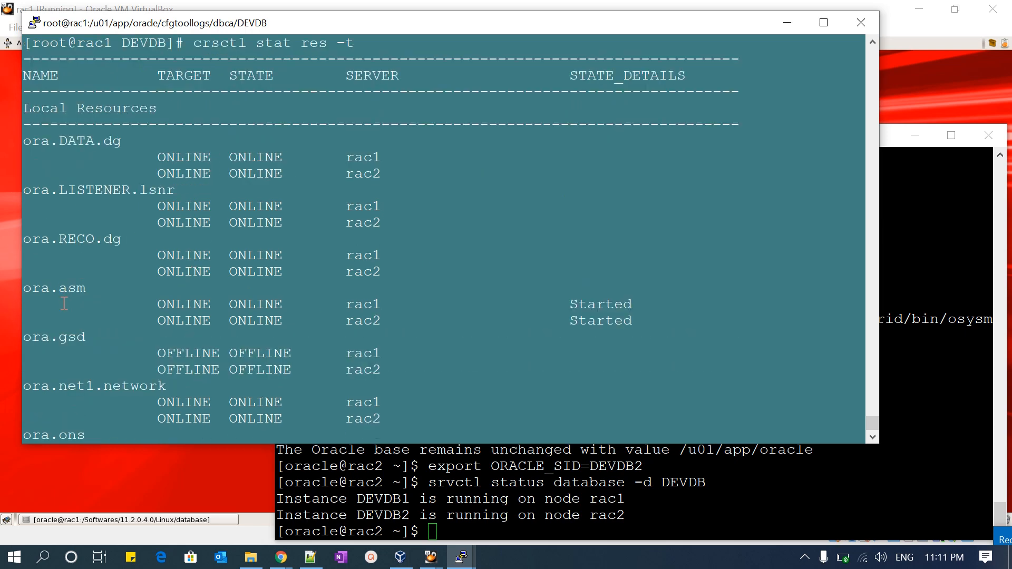
{"action": "scroll", "coordinate": [99, 271], "scroll_direction": "down", "scroll_amount": 8}
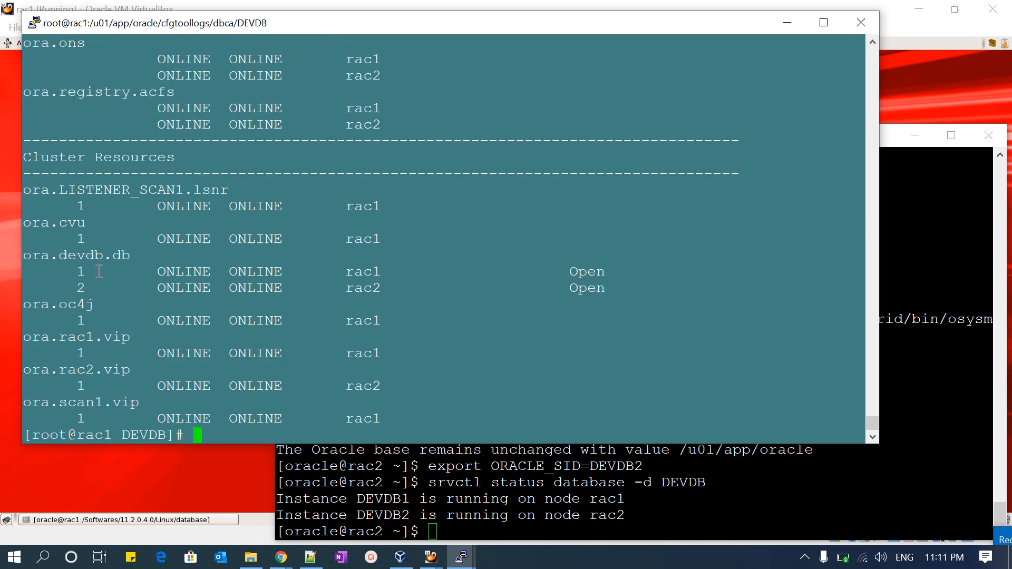
{"action": "scroll", "coordinate": [102, 314], "scroll_direction": "up", "scroll_amount": 4}
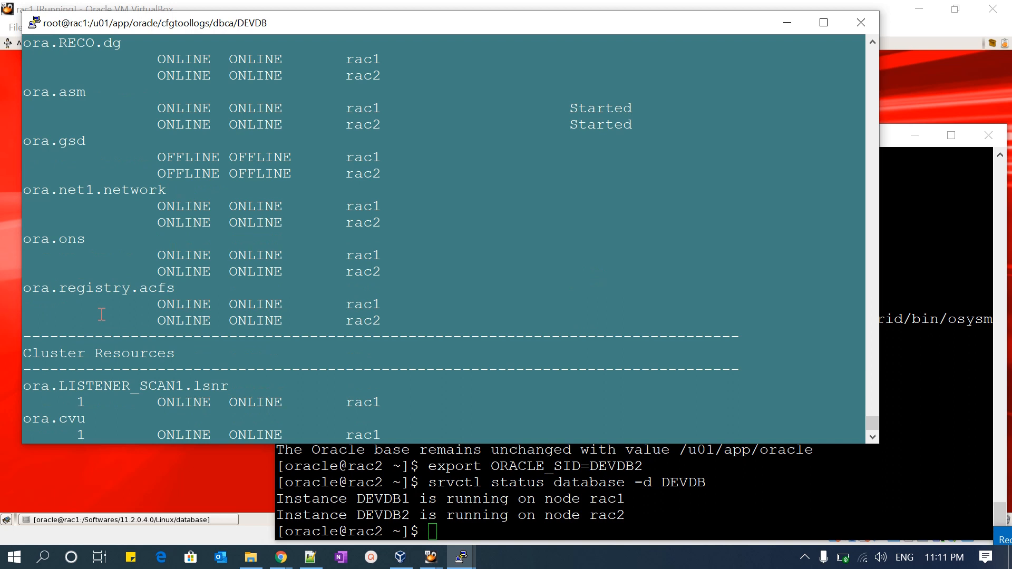
{"action": "scroll", "coordinate": [102, 314], "scroll_direction": "down", "scroll_amount": 4}
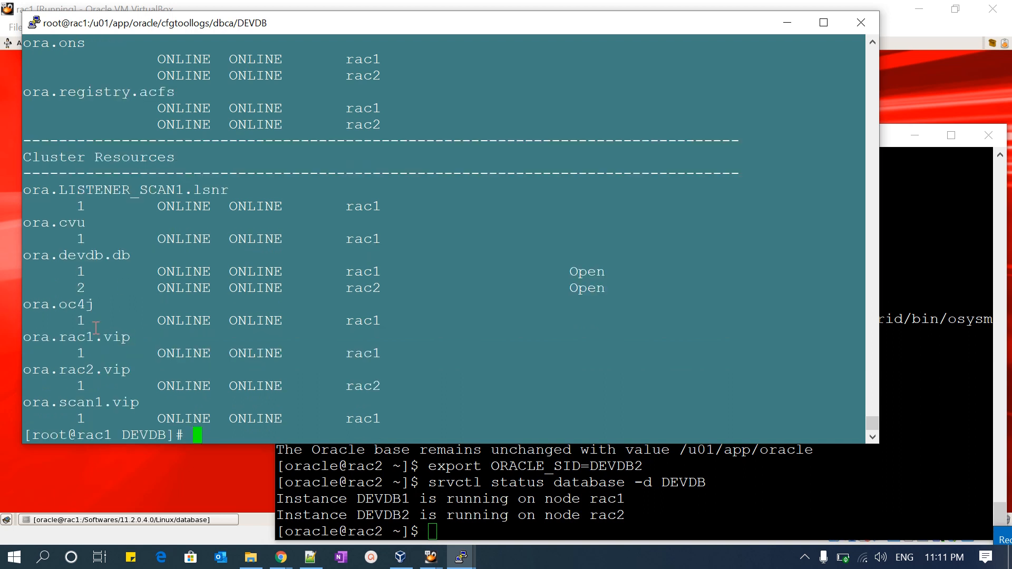
{"action": "left_click_drag", "start_coordinate": [24, 255], "coordinate": [670, 293]}
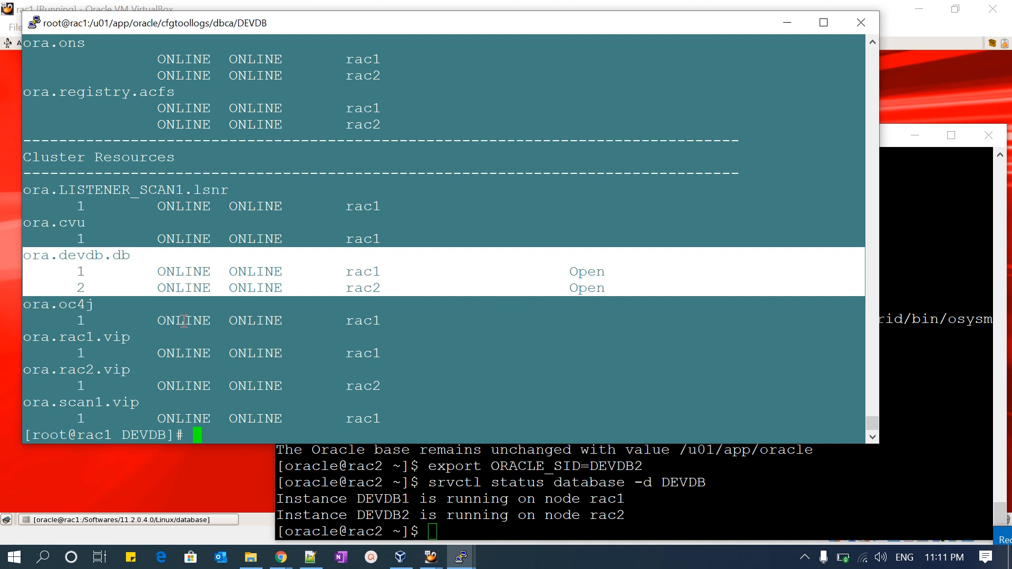
{"action": "left_click", "coordinate": [31, 255]}
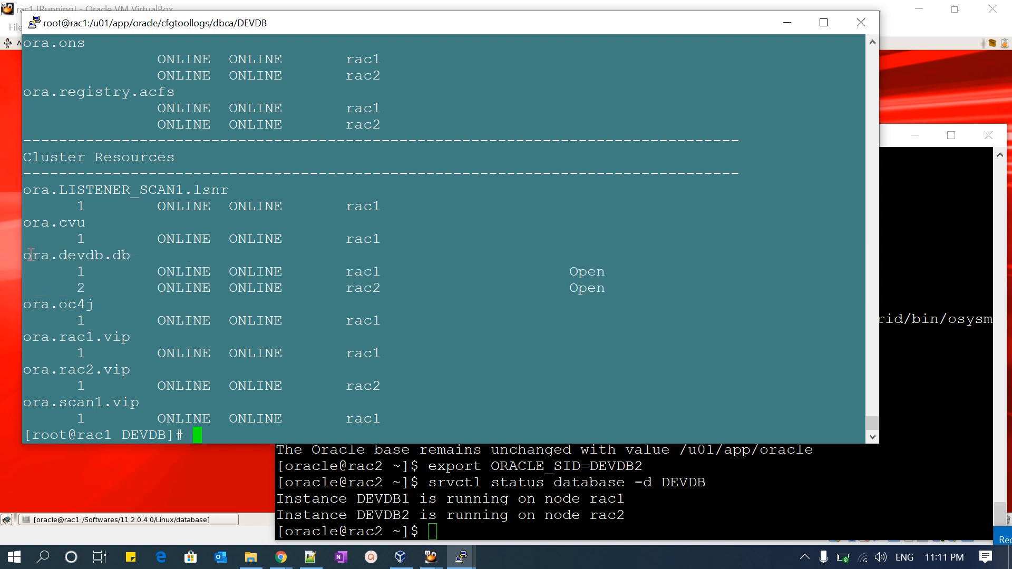
{"action": "left_click_drag", "start_coordinate": [26, 253], "coordinate": [680, 289]}
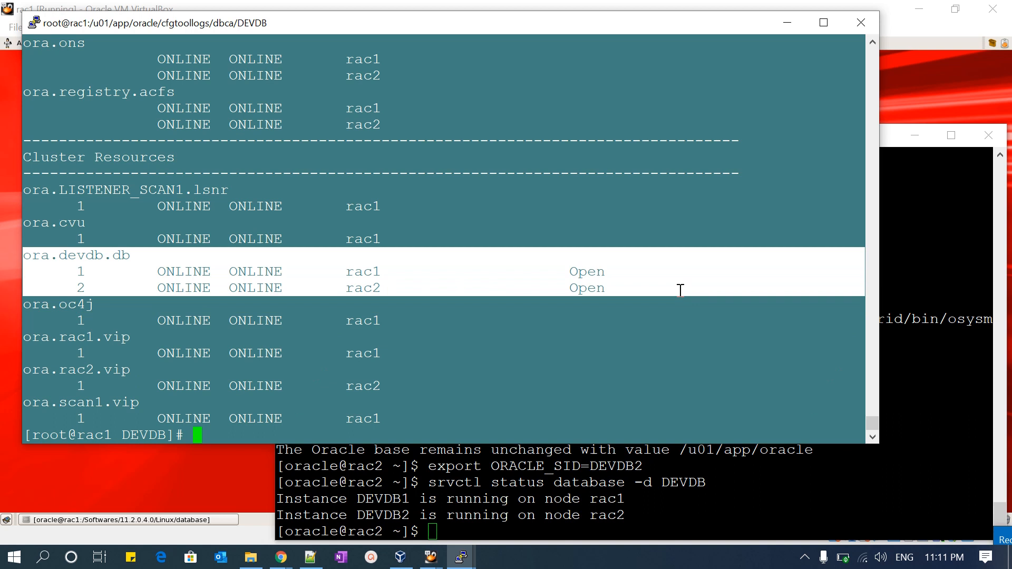
{"action": "left_click", "coordinate": [352, 365]}
{"action": "key", "text": "Return"}
{"action": "key", "text": "Return"}
{"action": "key", "text": "Return"}
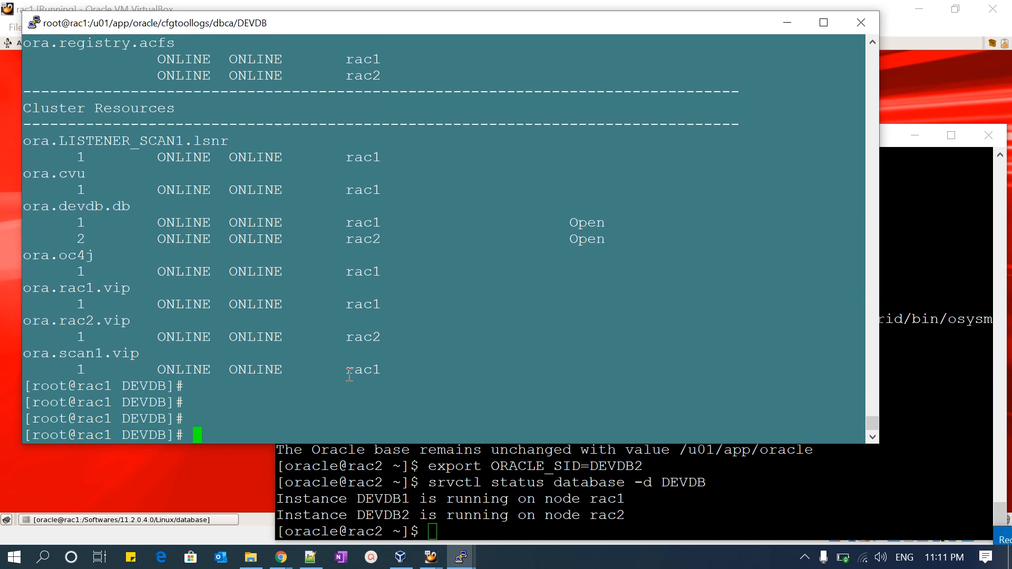